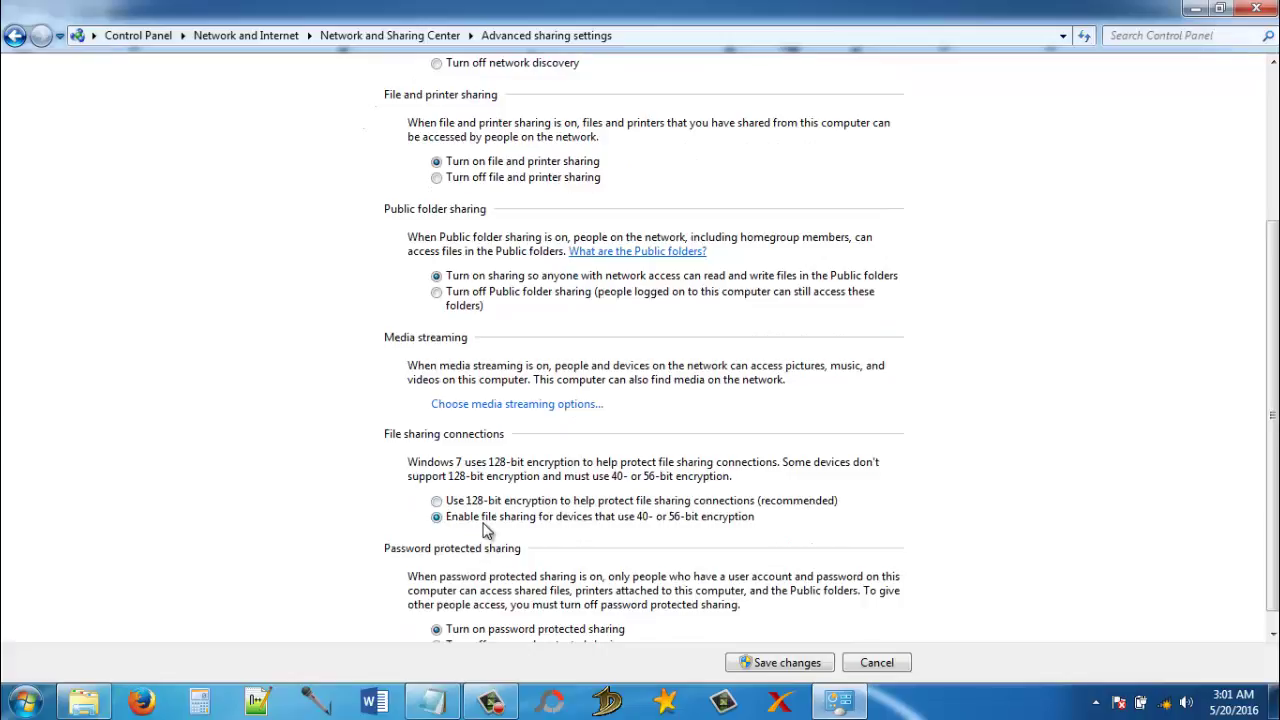
# Turn off password protected sharing in the advanced sharing settings, save the changes and close the Network and Sharing Center
pyautogui.scroll(-1, 485, 530)
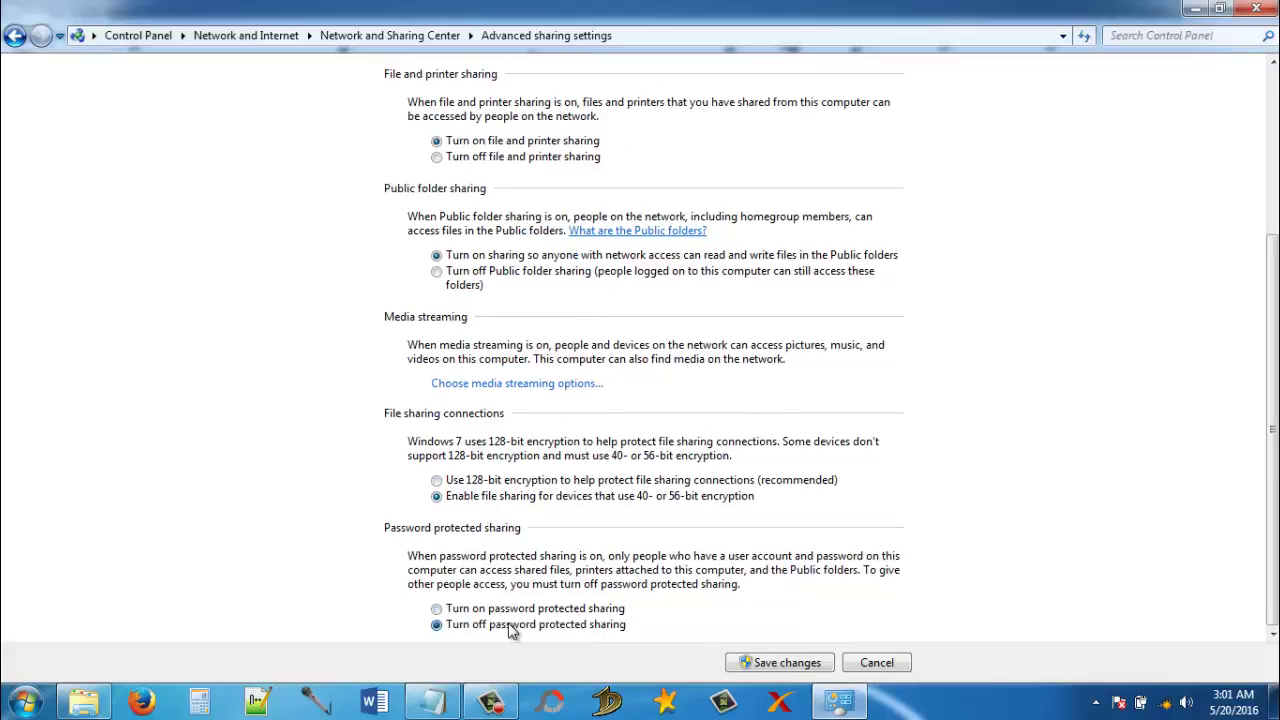
pyautogui.click(786, 666)
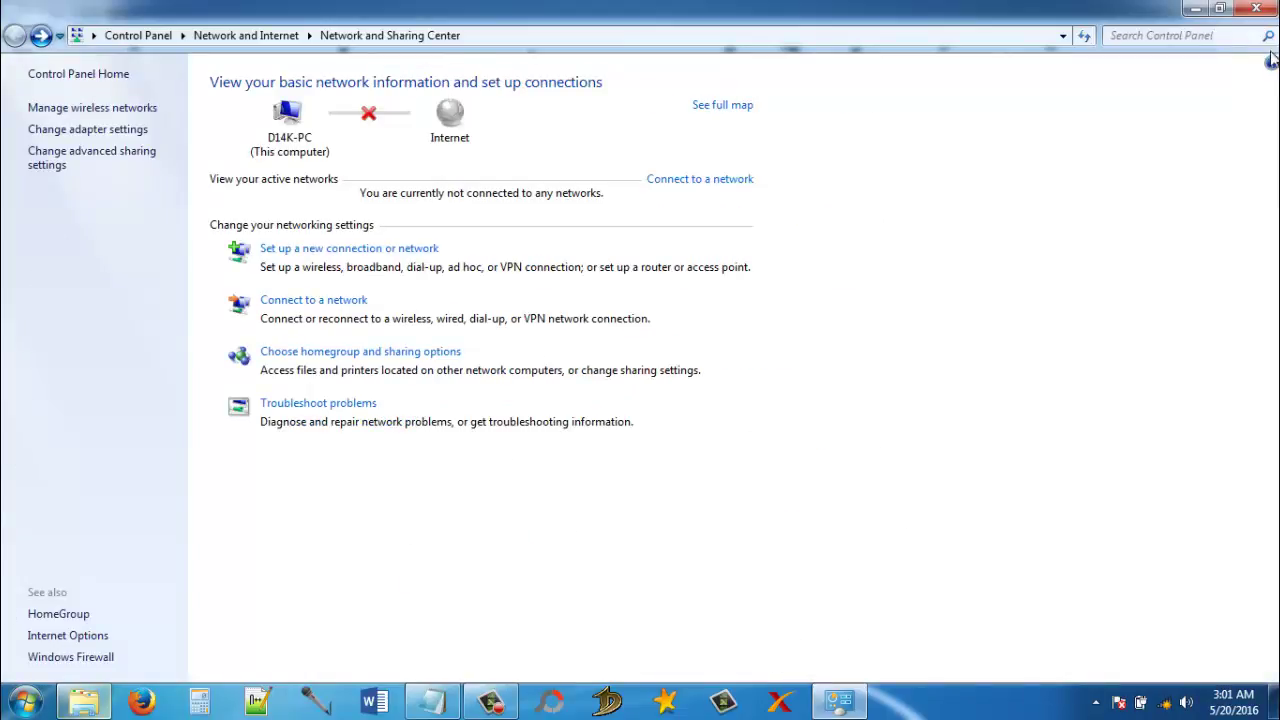
pyautogui.click(1256, 8)
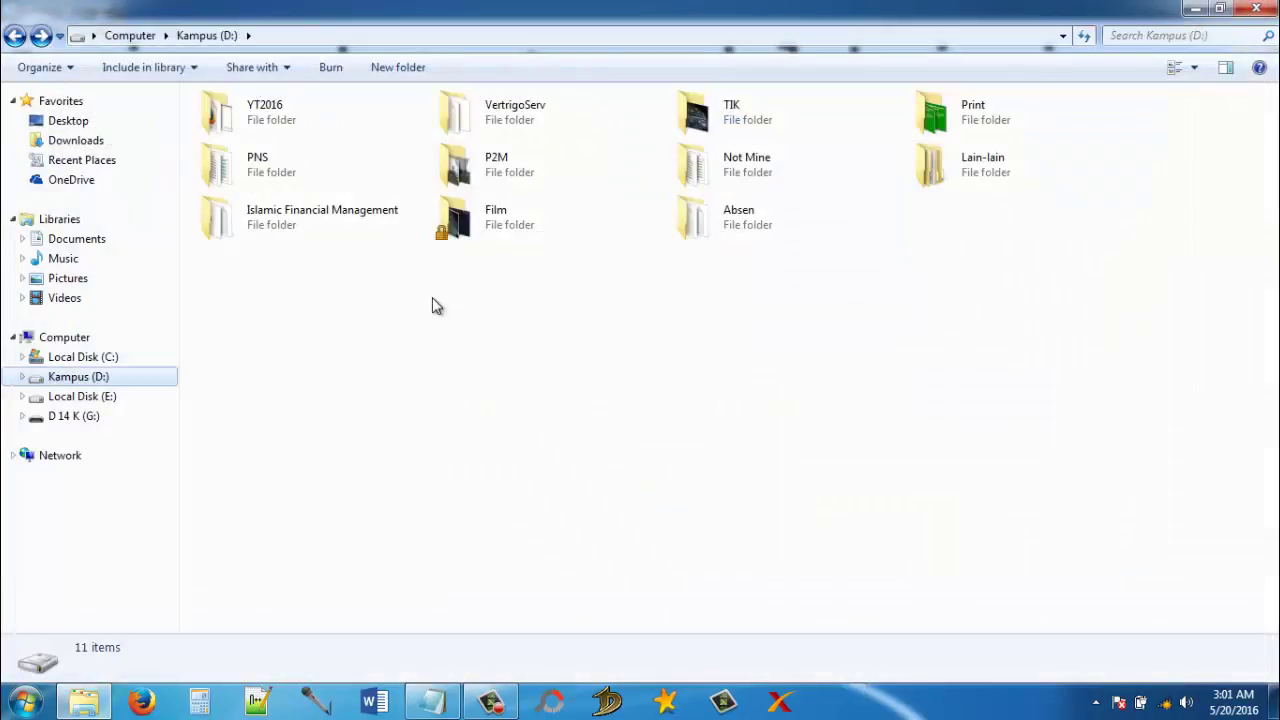
# Open sharing with specific people for the Film folder on drive D and add Everyone to the list
pyautogui.rightClick(486, 230)
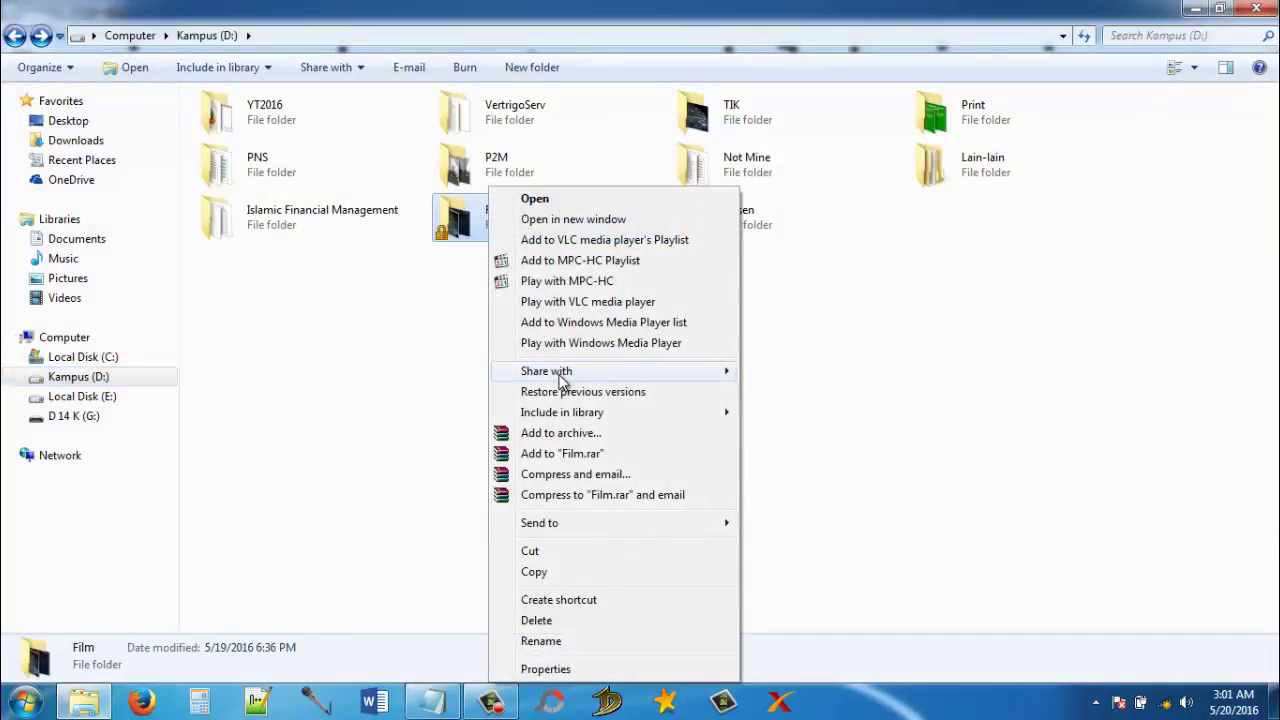
pyautogui.moveTo(560, 380)
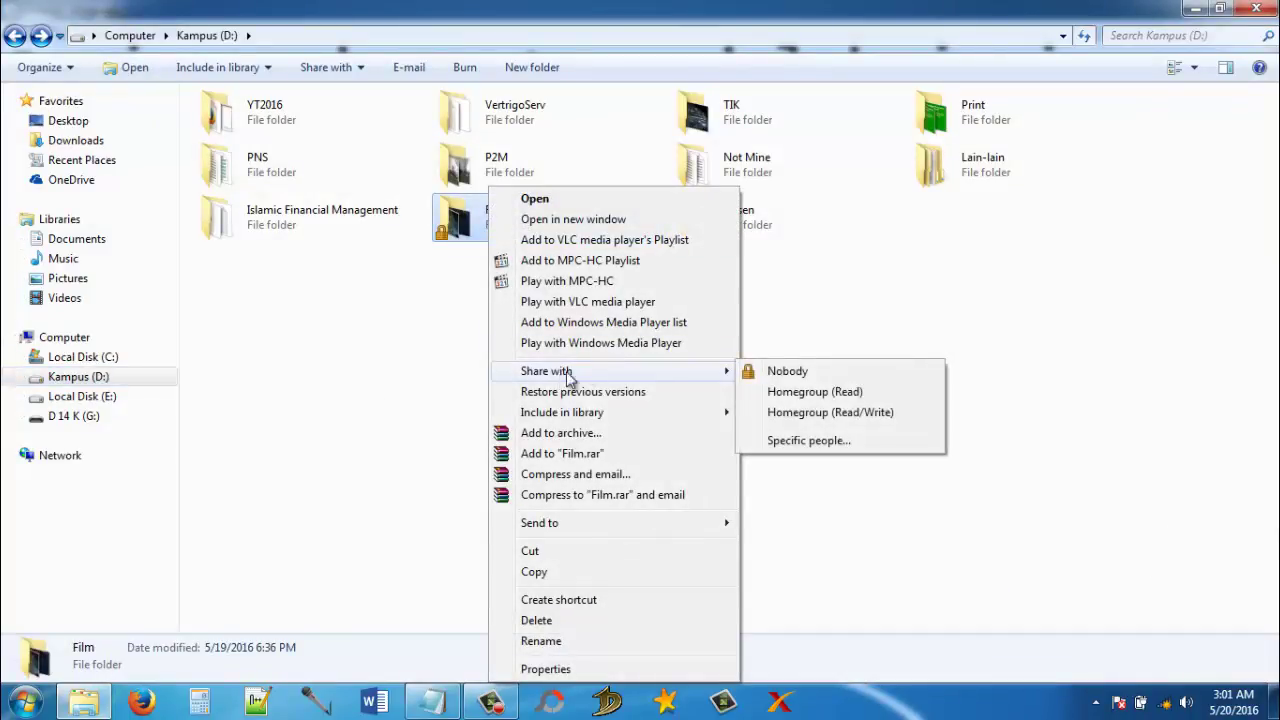
pyautogui.click(789, 450)
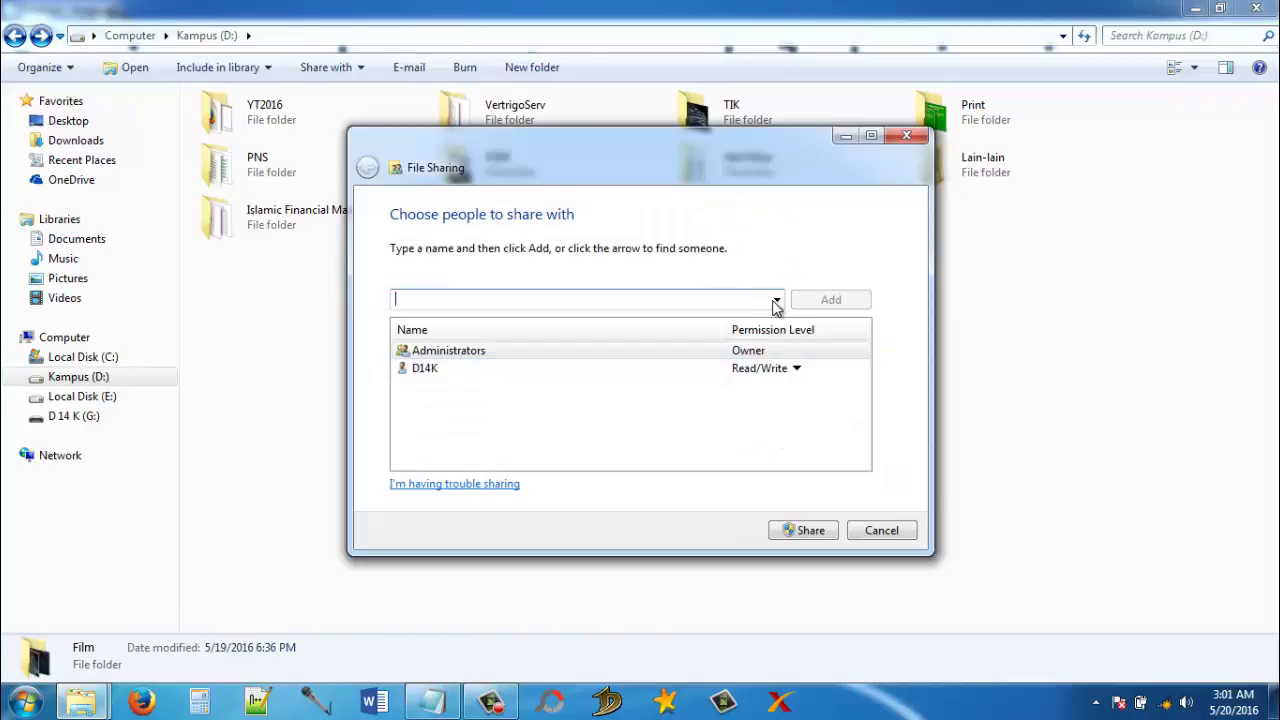
pyautogui.click(776, 300)
pyautogui.click(655, 346)
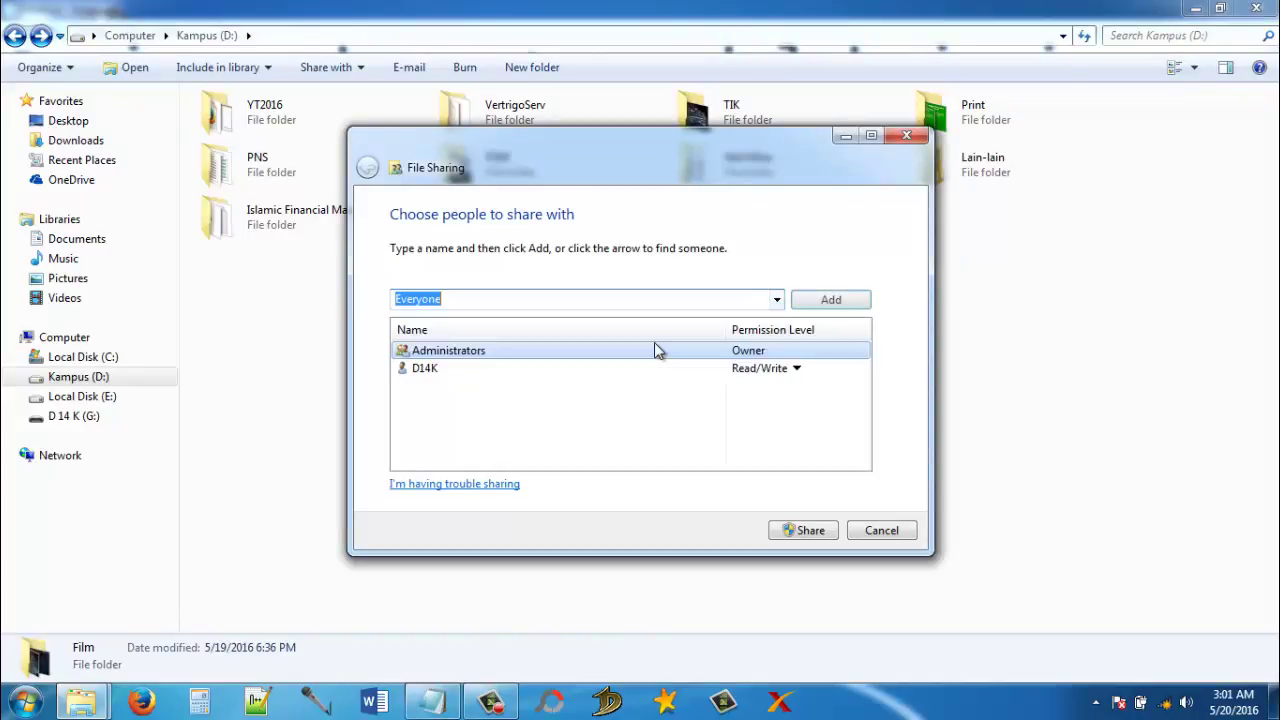
pyautogui.click(820, 301)
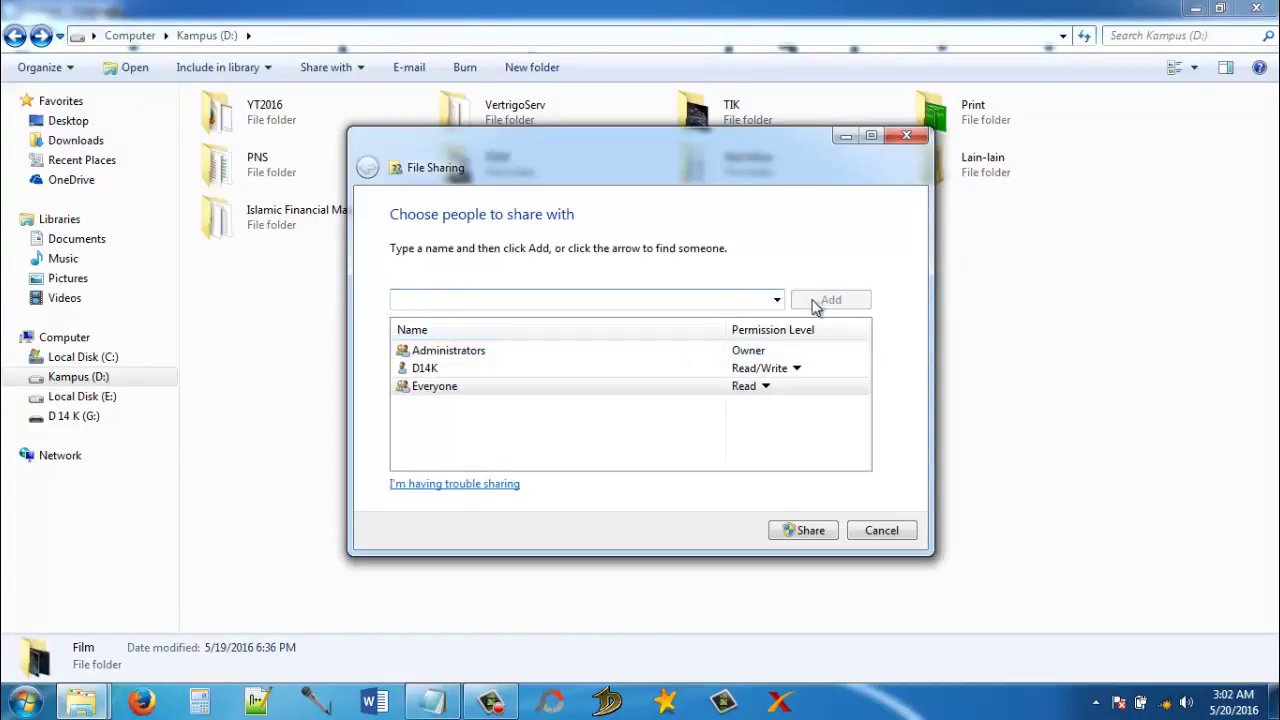
# Give Everyone the Read/Write permission level on the Film folder, share it and finish the sharing wizard
pyautogui.click(768, 390)
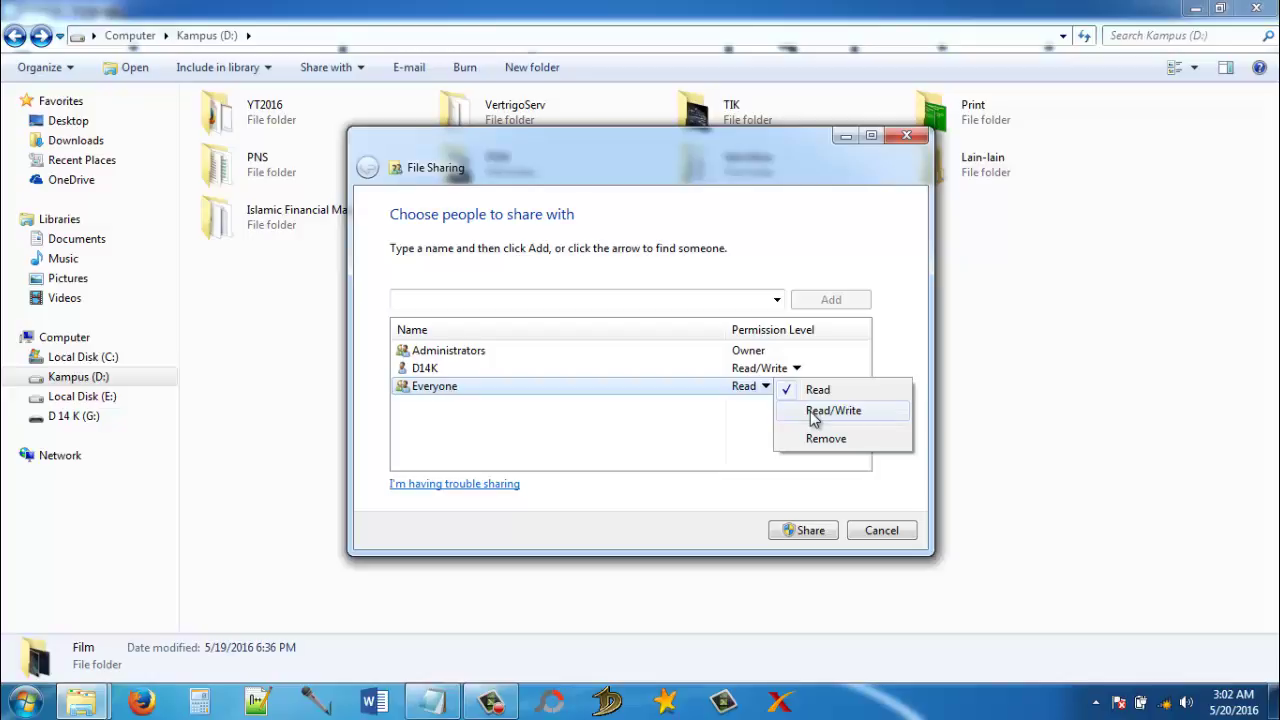
pyautogui.click(820, 411)
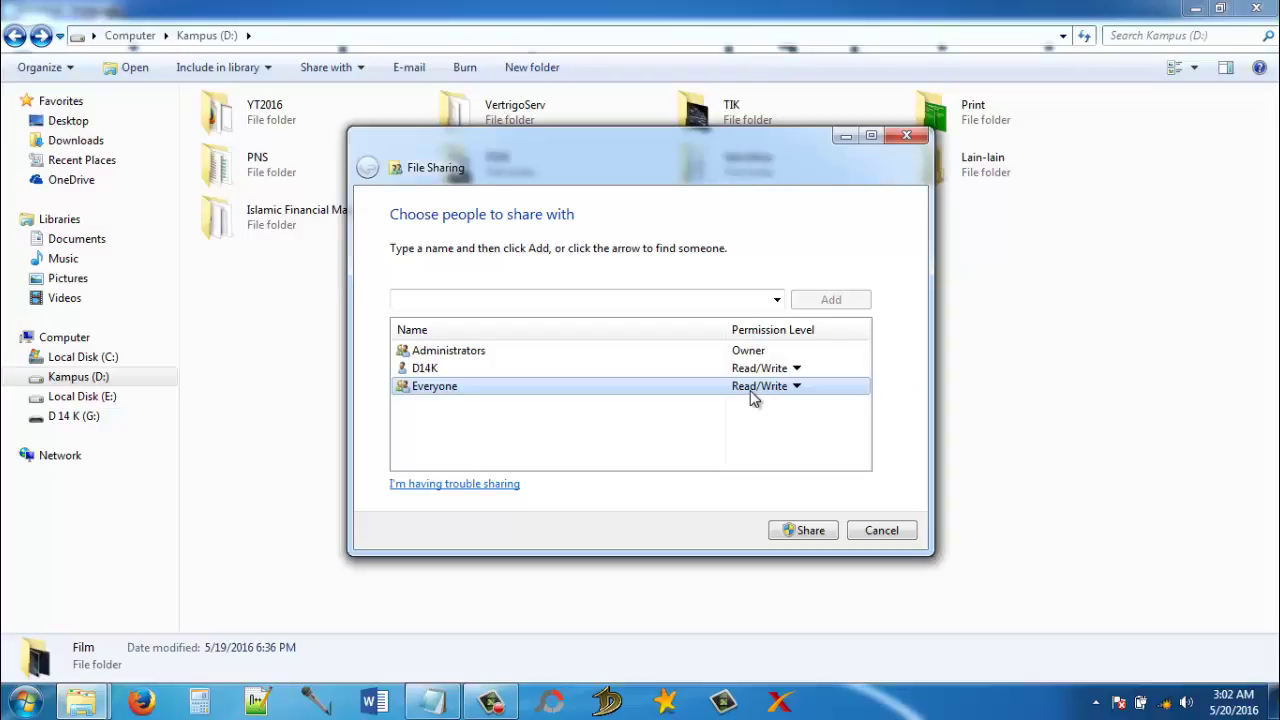
pyautogui.moveTo(646, 170); pyautogui.dragTo(712, 118)
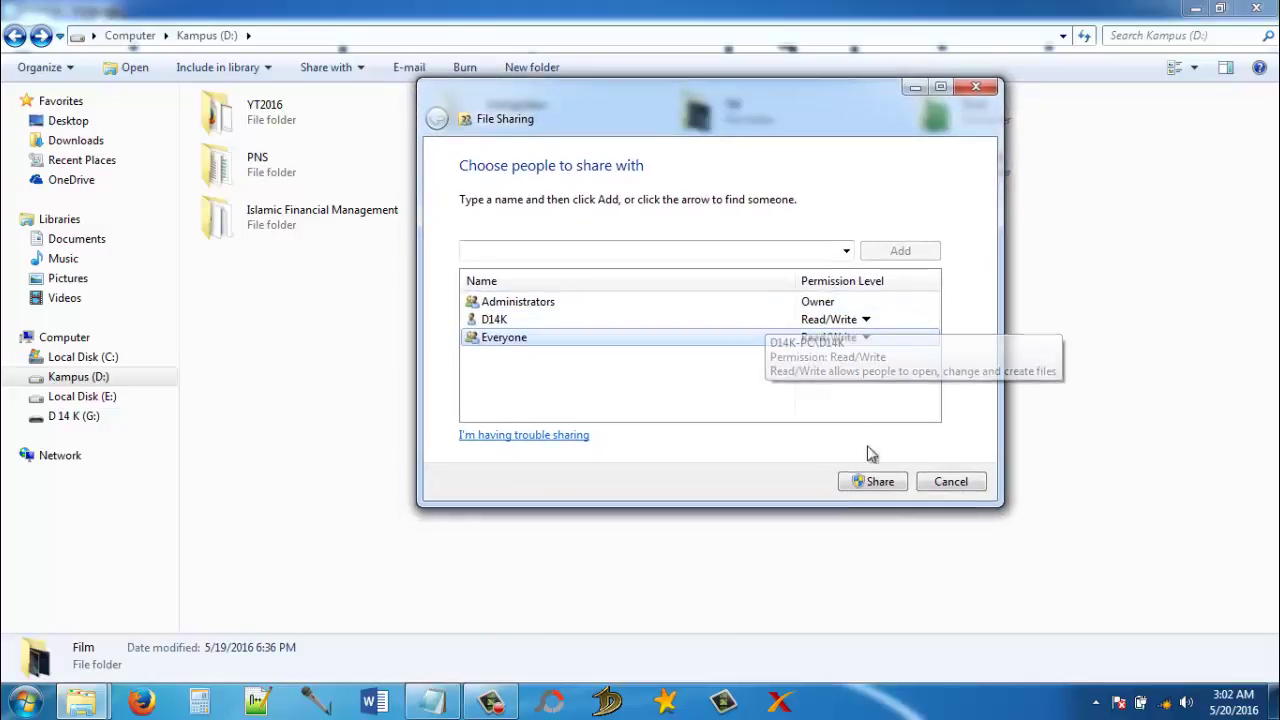
pyautogui.click(878, 483)
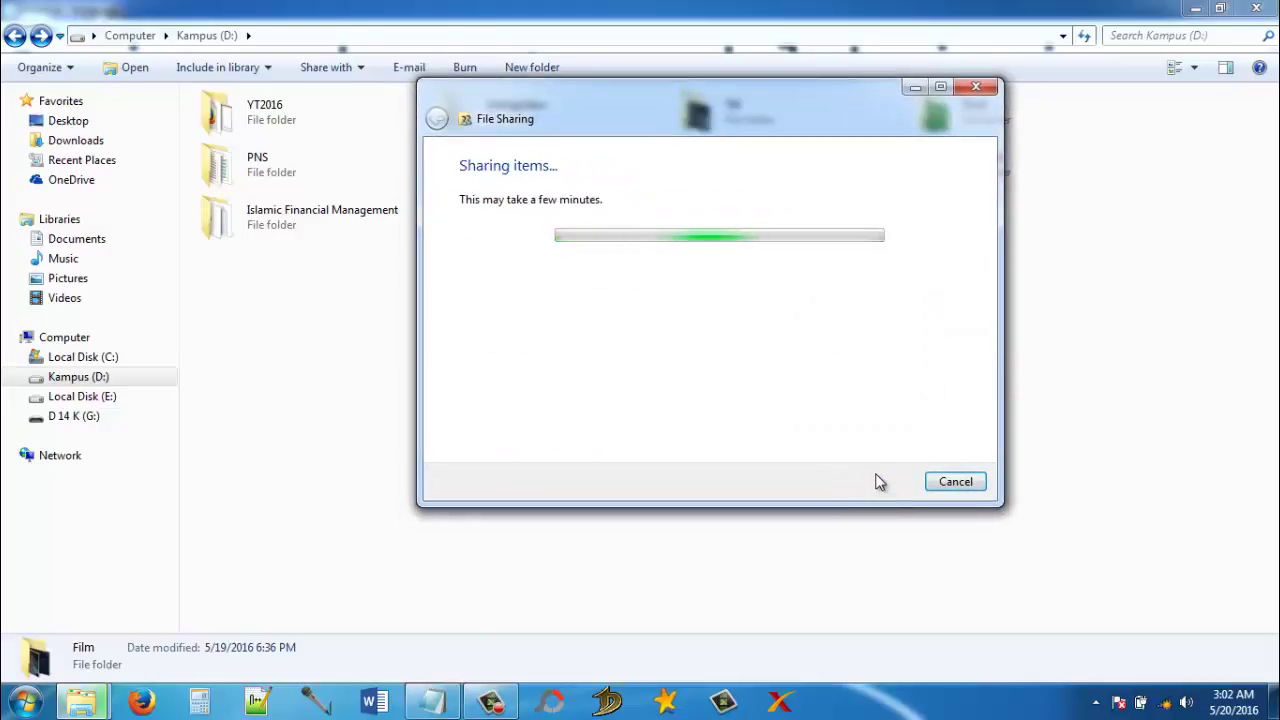
pyautogui.click(955, 481)
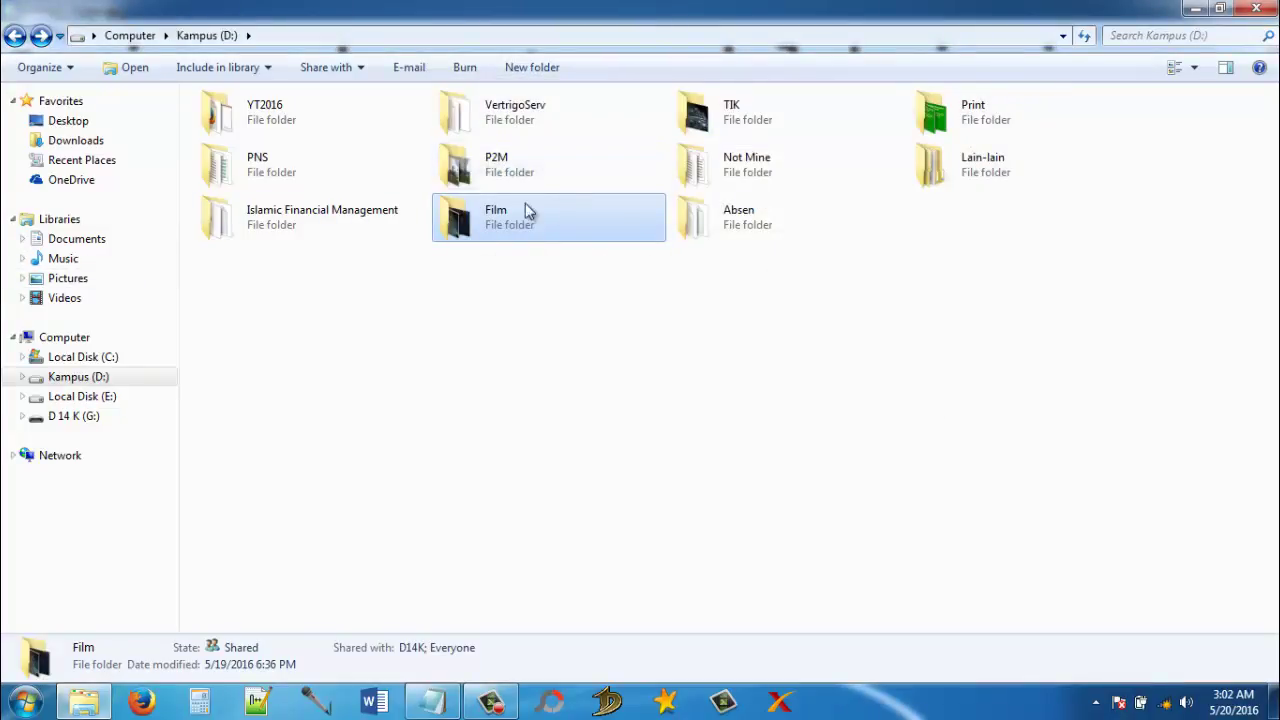
# Open the Network location, connect to the Kaizen wireless network and reload the network view
pyautogui.click(59, 456)
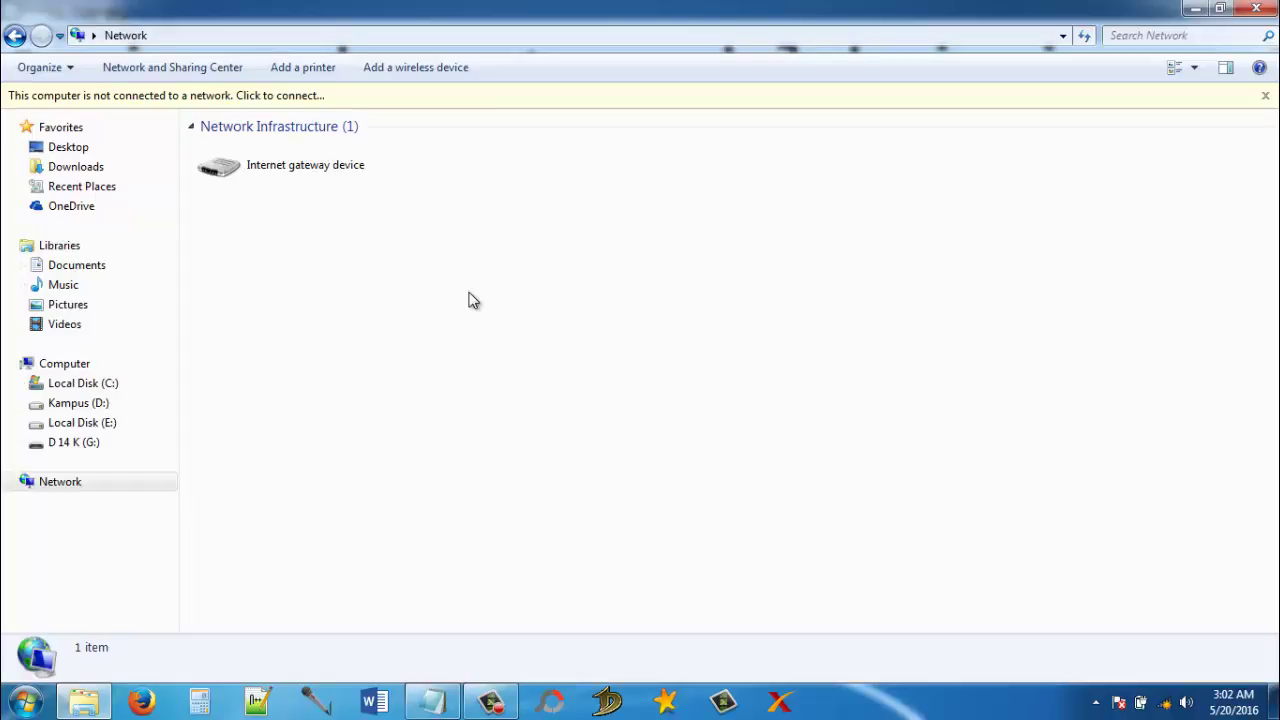
pyautogui.click(1166, 703)
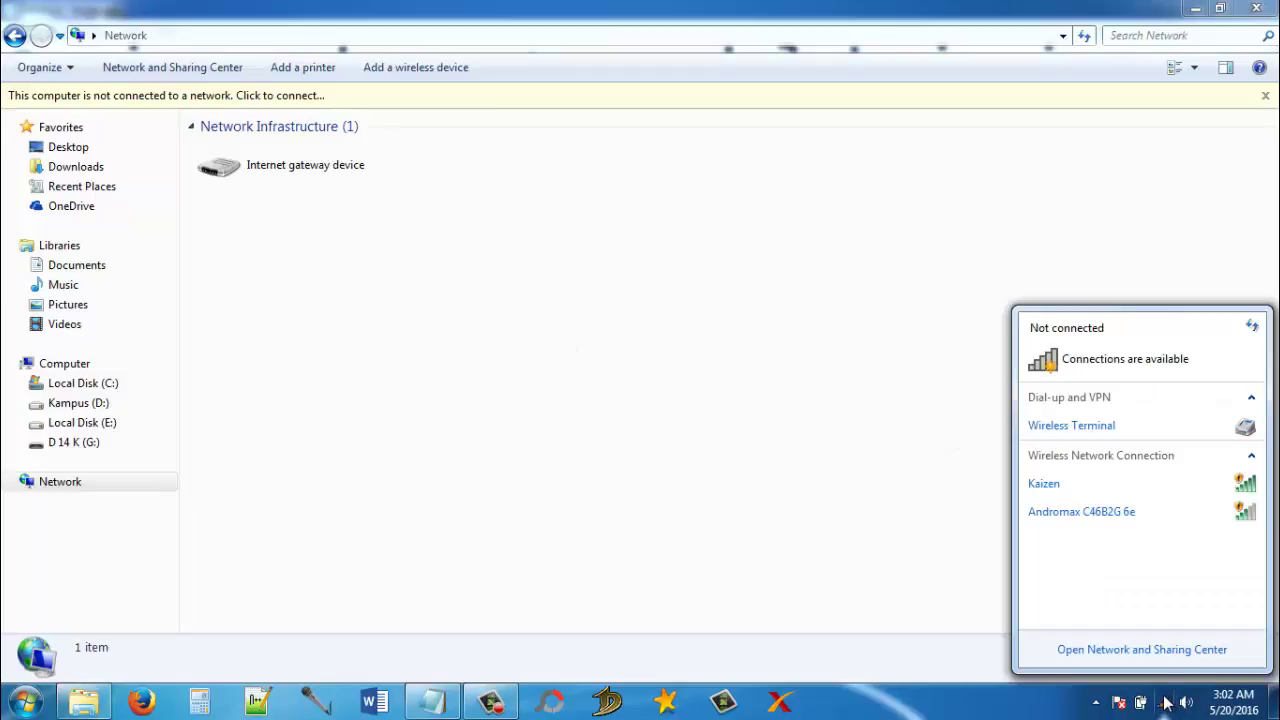
pyautogui.click(1101, 490)
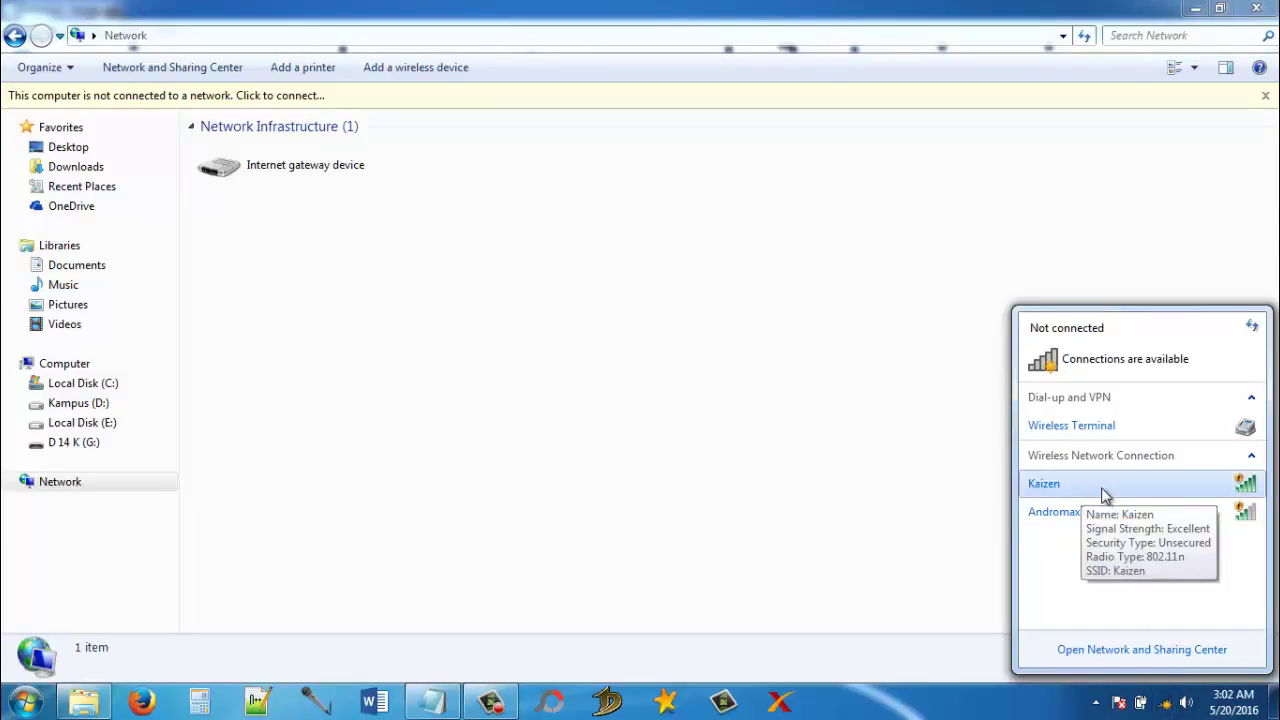
pyautogui.click(1219, 562)
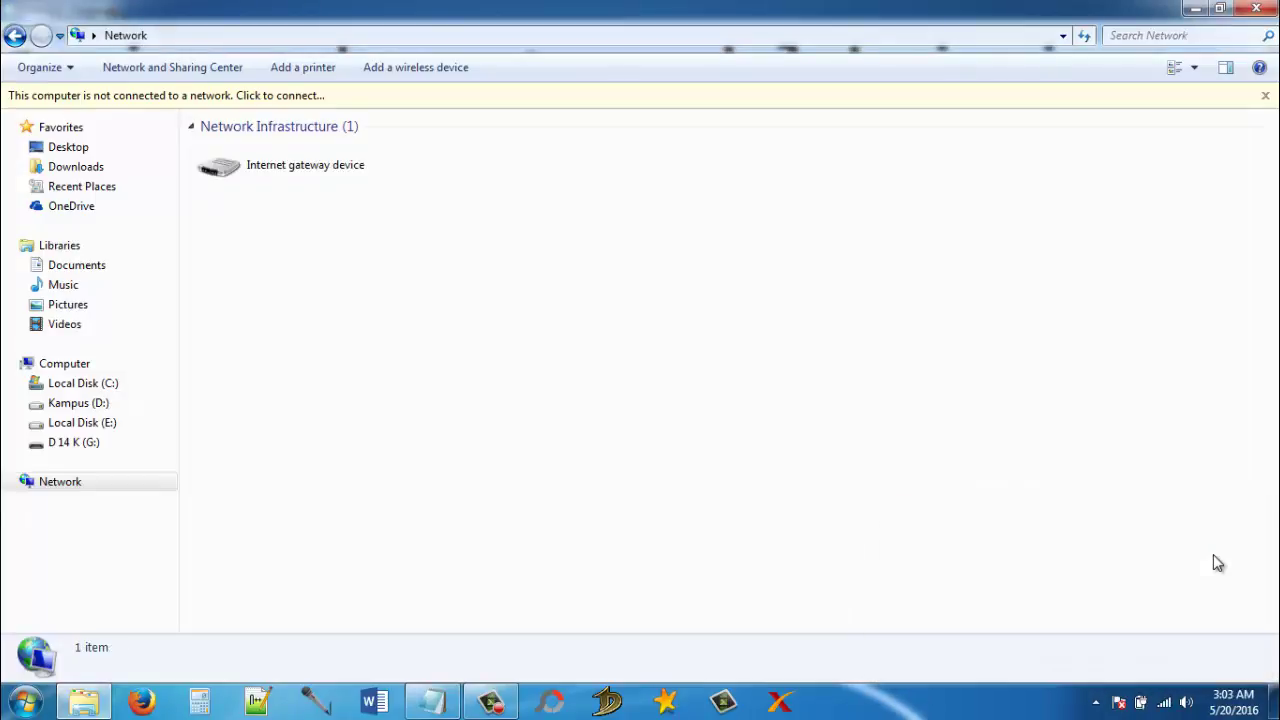
pyautogui.click(431, 38)
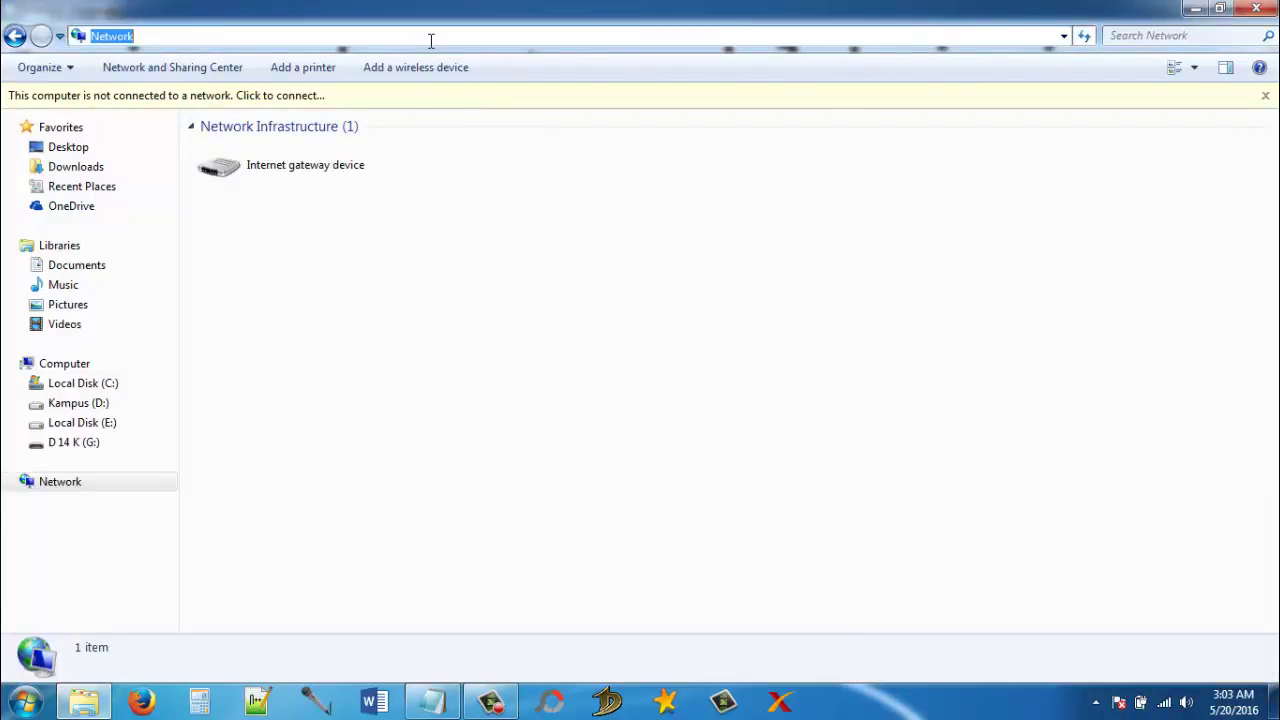
pyautogui.click(64, 489)
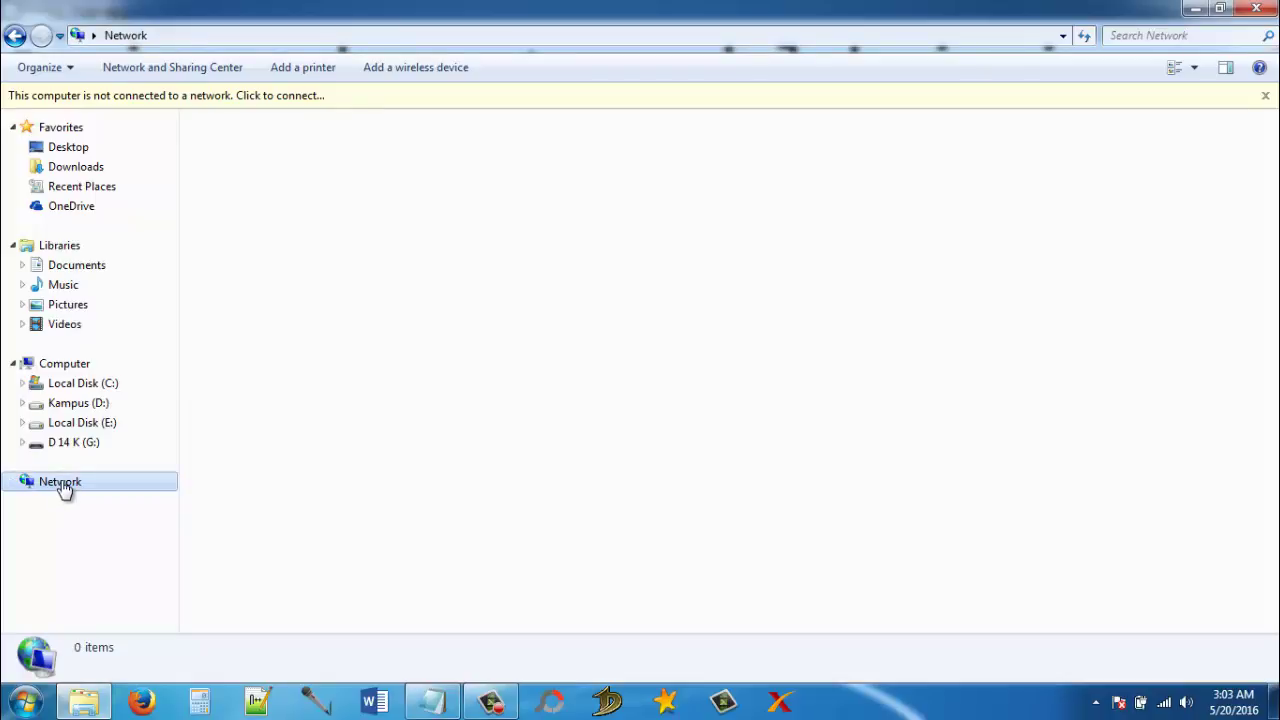
# Look up the computer's IPv4 address in the connection details of the Kaizen wireless network
pyautogui.click(1163, 704)
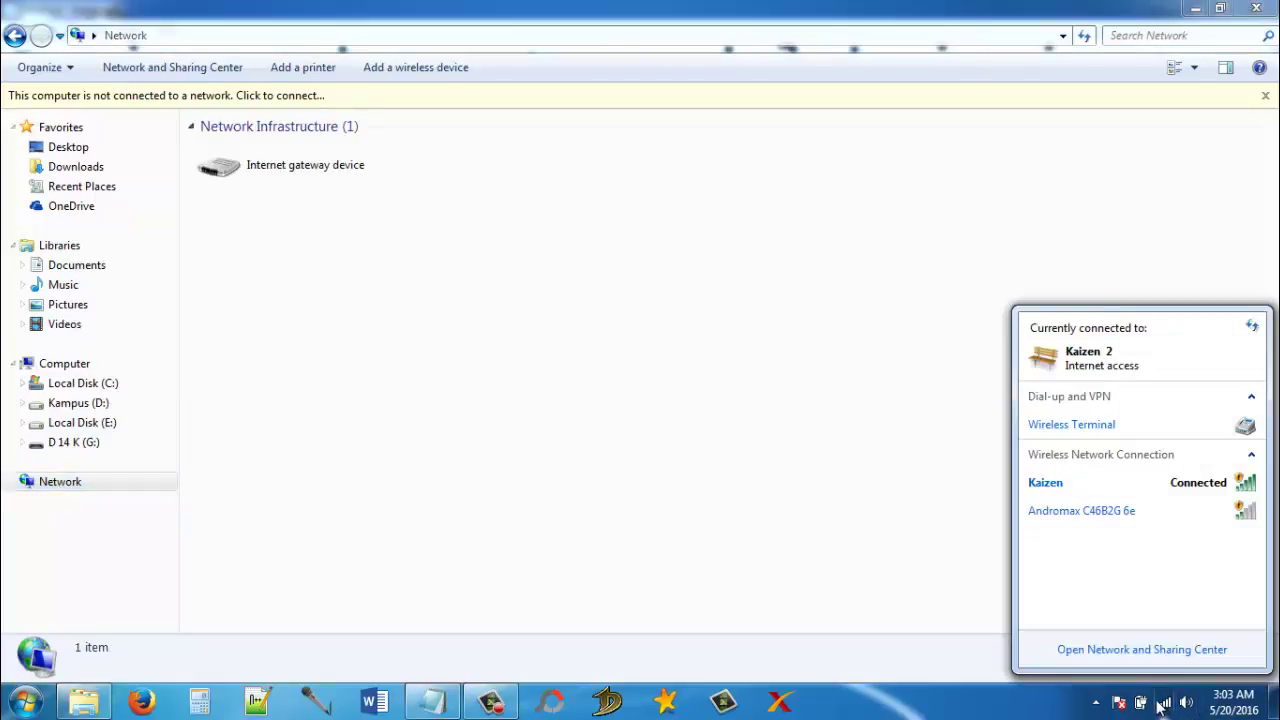
pyautogui.rightClick(1113, 490)
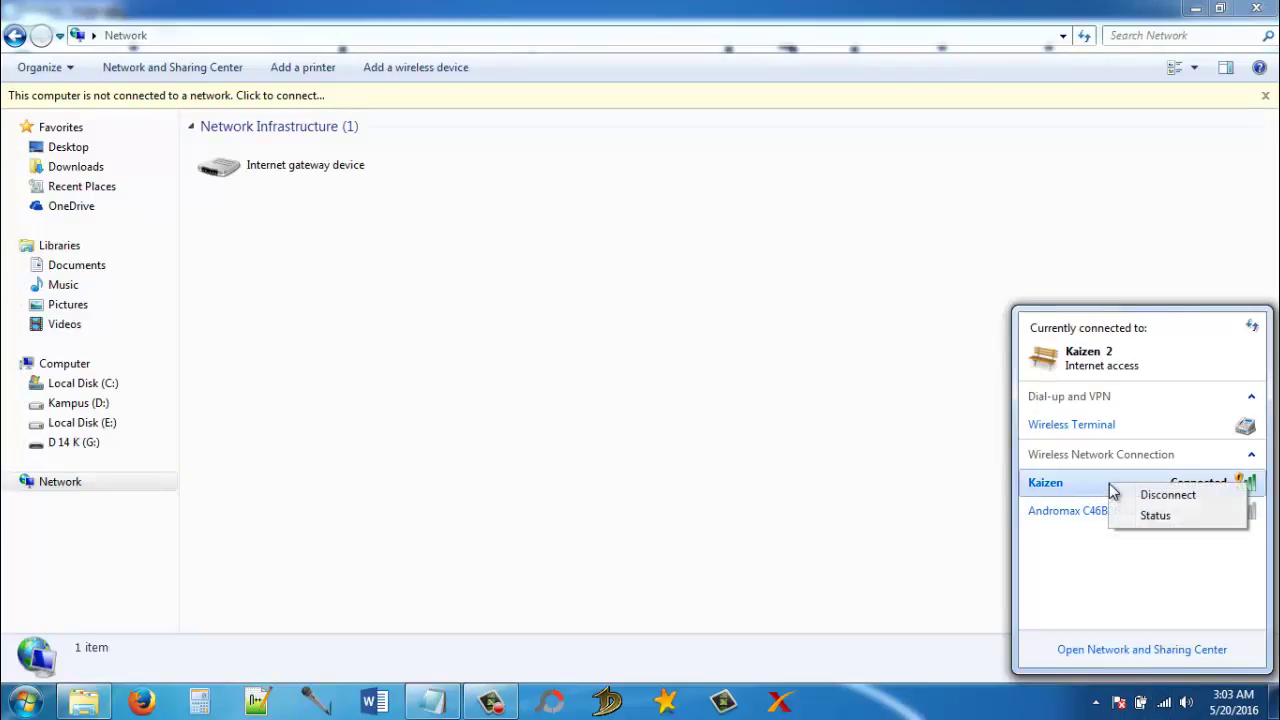
pyautogui.click(1152, 516)
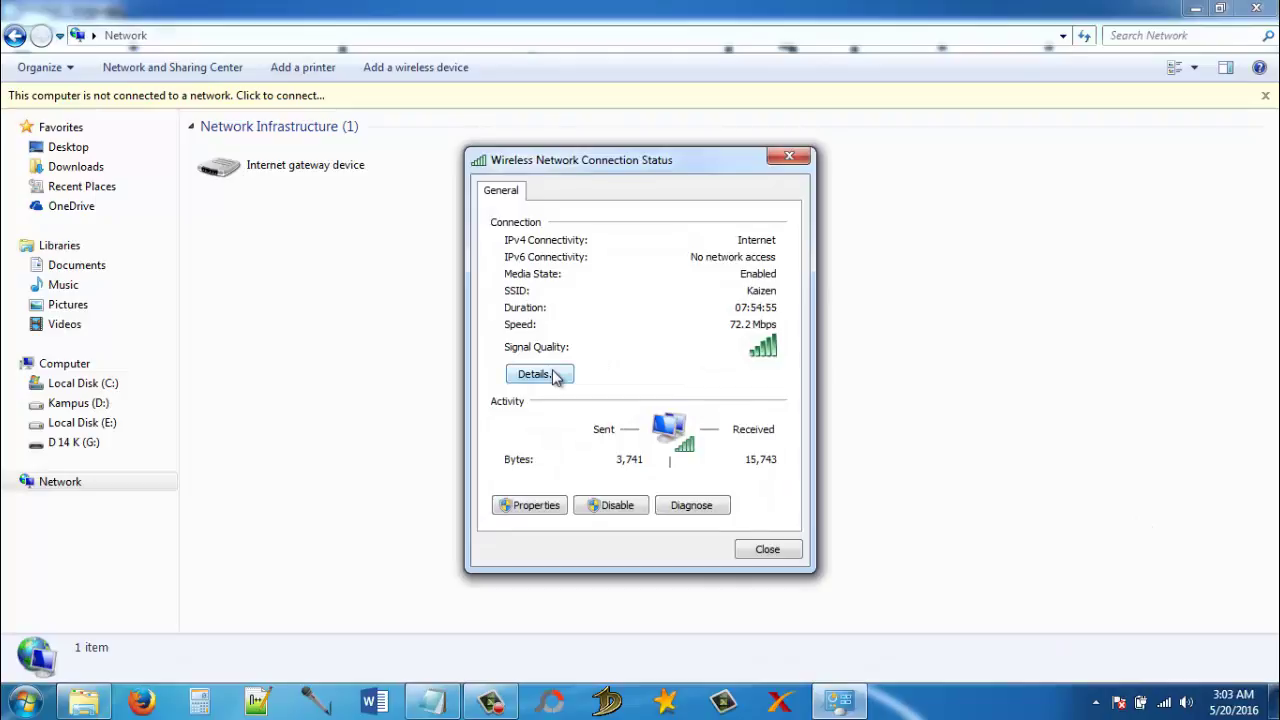
pyautogui.click(540, 374)
pyautogui.click(677, 326)
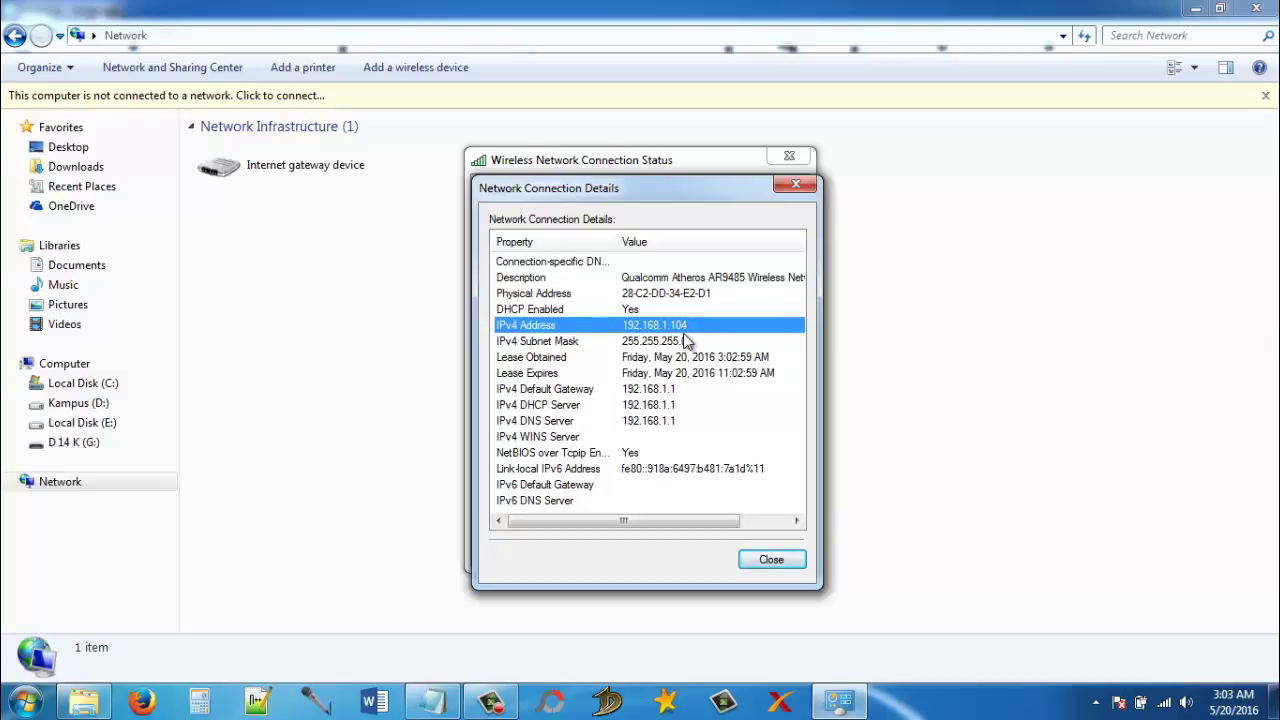
# Run ipconfig in a Command Prompt to check the wireless adapter's IPv4 address, then close the prompt
pyautogui.click(22, 703)
pyautogui.click(144, 367)
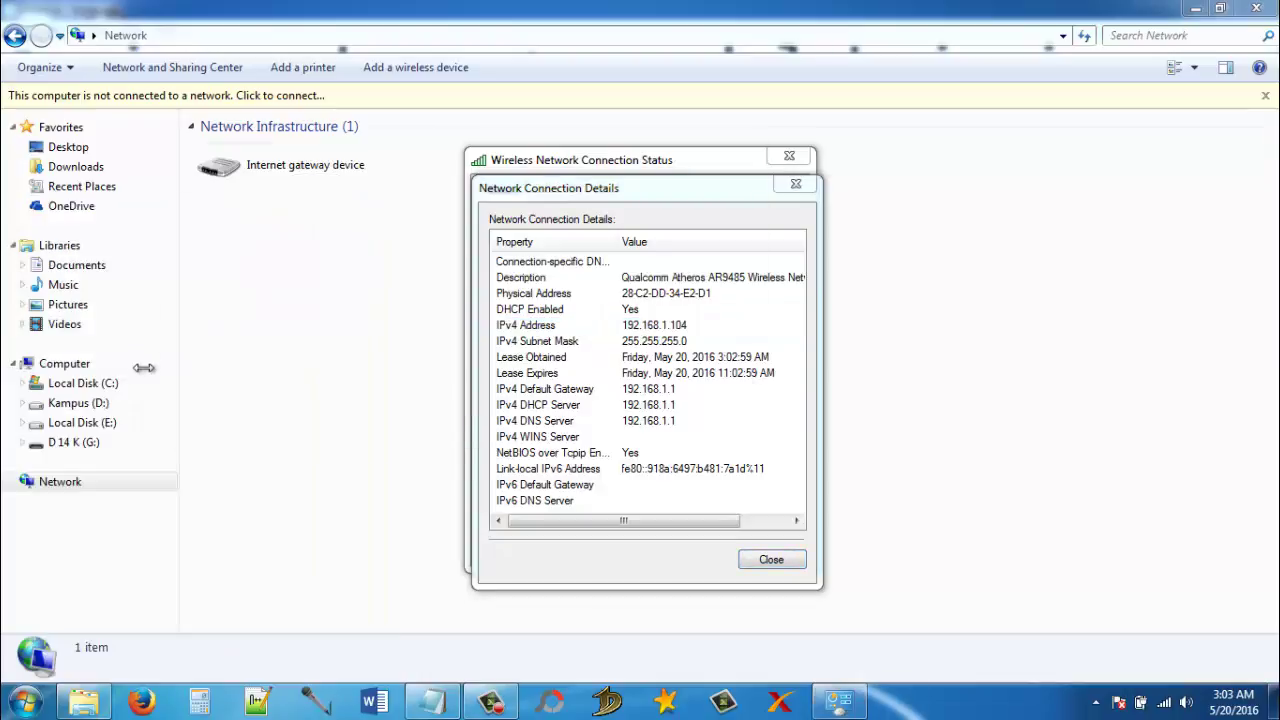
pyautogui.moveTo(361, 150); pyautogui.dragTo(361, 83)
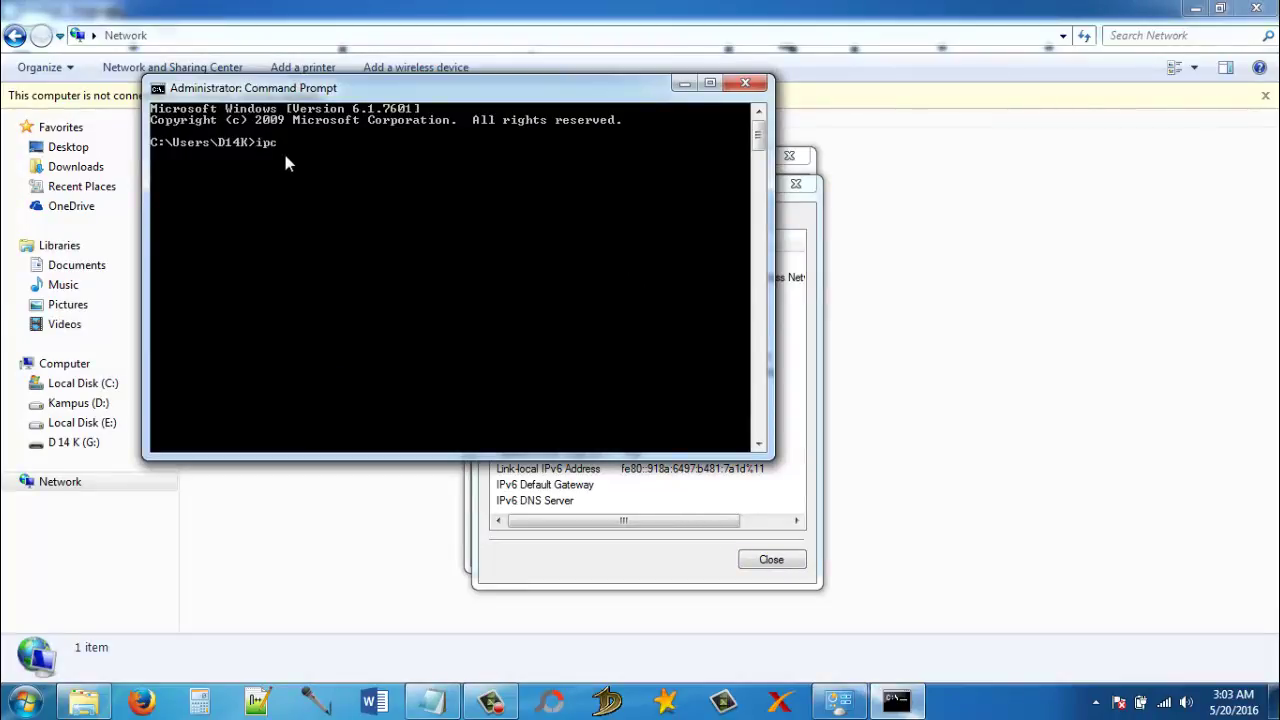
pyautogui.write('ipconfig')
pyautogui.press('Return')
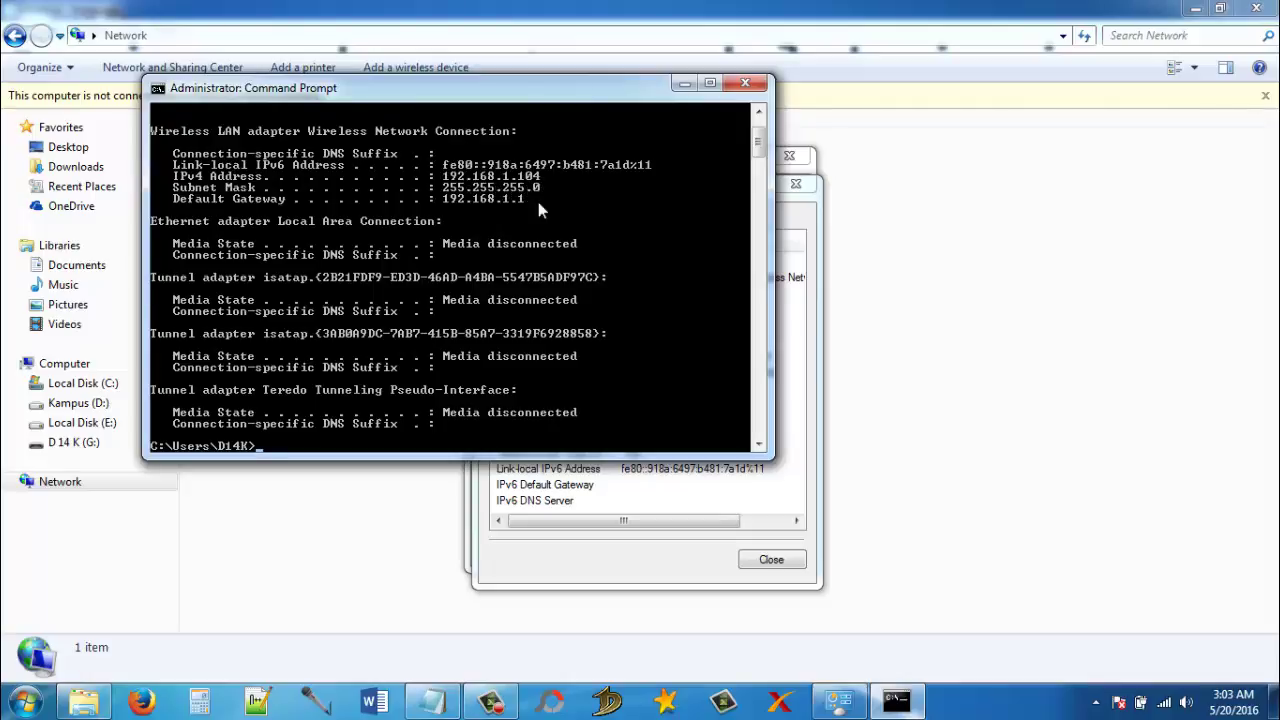
pyautogui.click(740, 84)
# Open the computer's shared folders through the network path \\192.168.1.104
pyautogui.moveTo(610, 194); pyautogui.dragTo(652, 181)
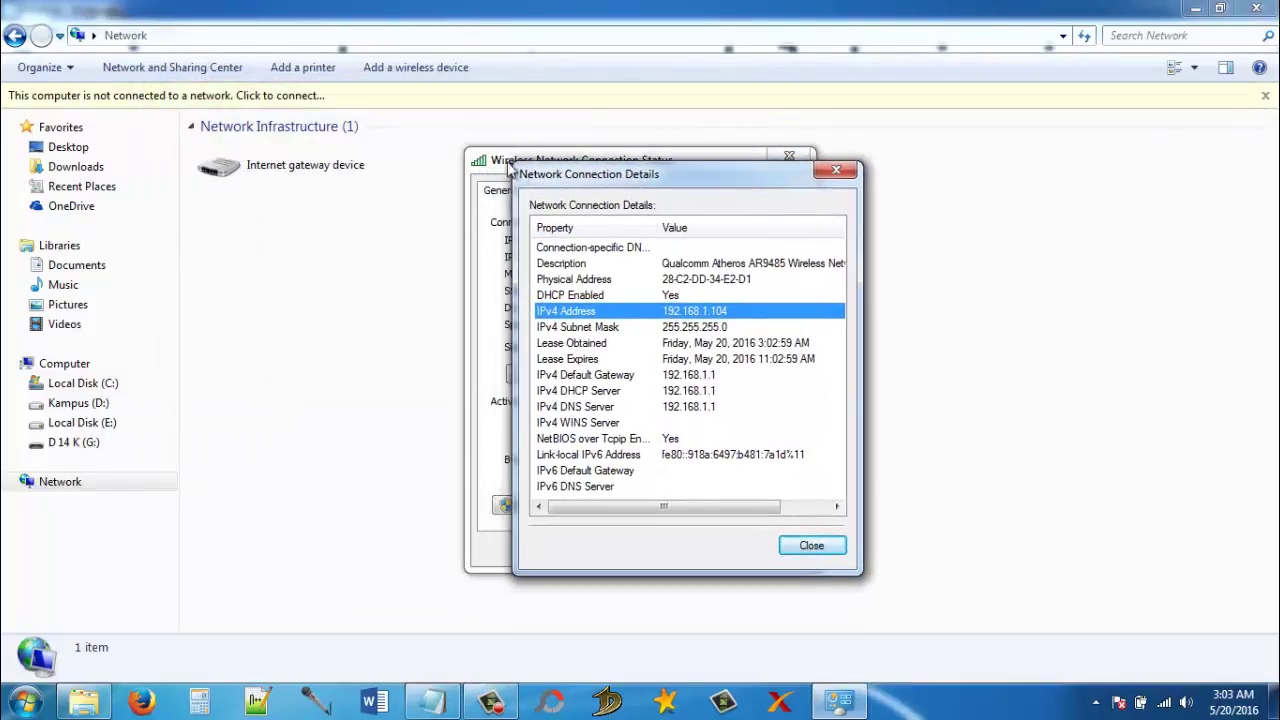
pyautogui.click(460, 36)
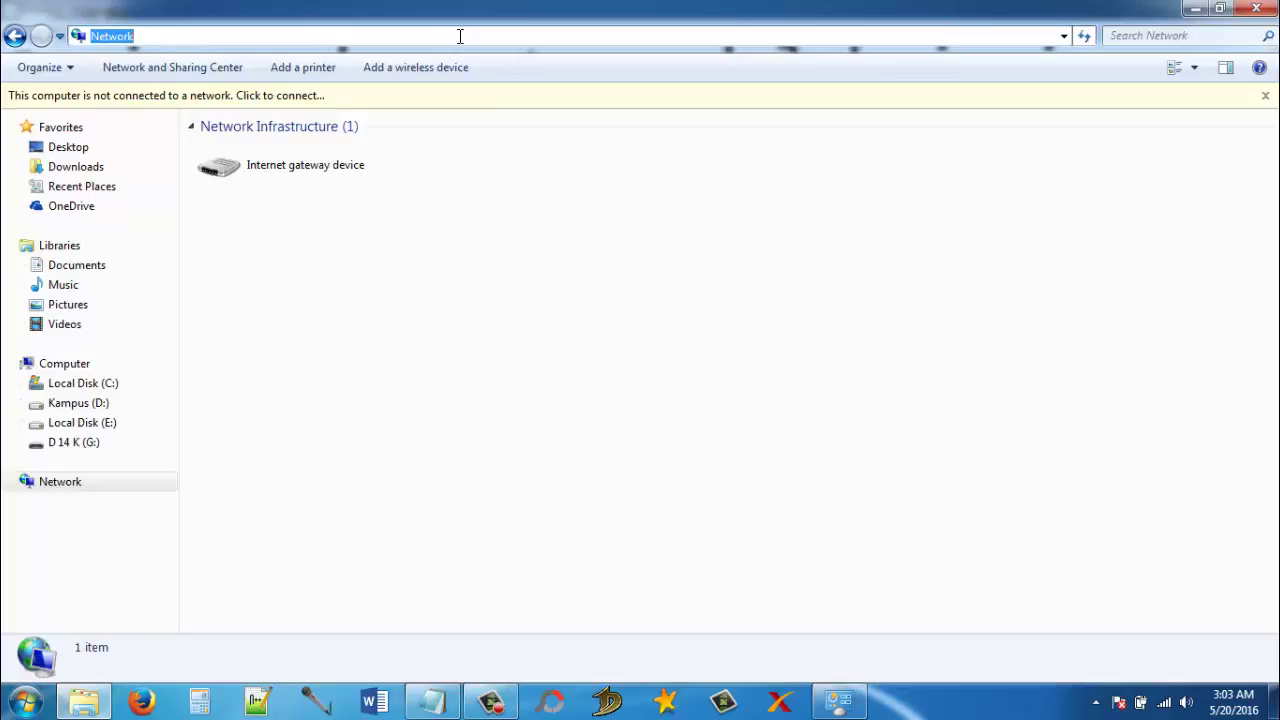
pyautogui.write('\\\\192.168')
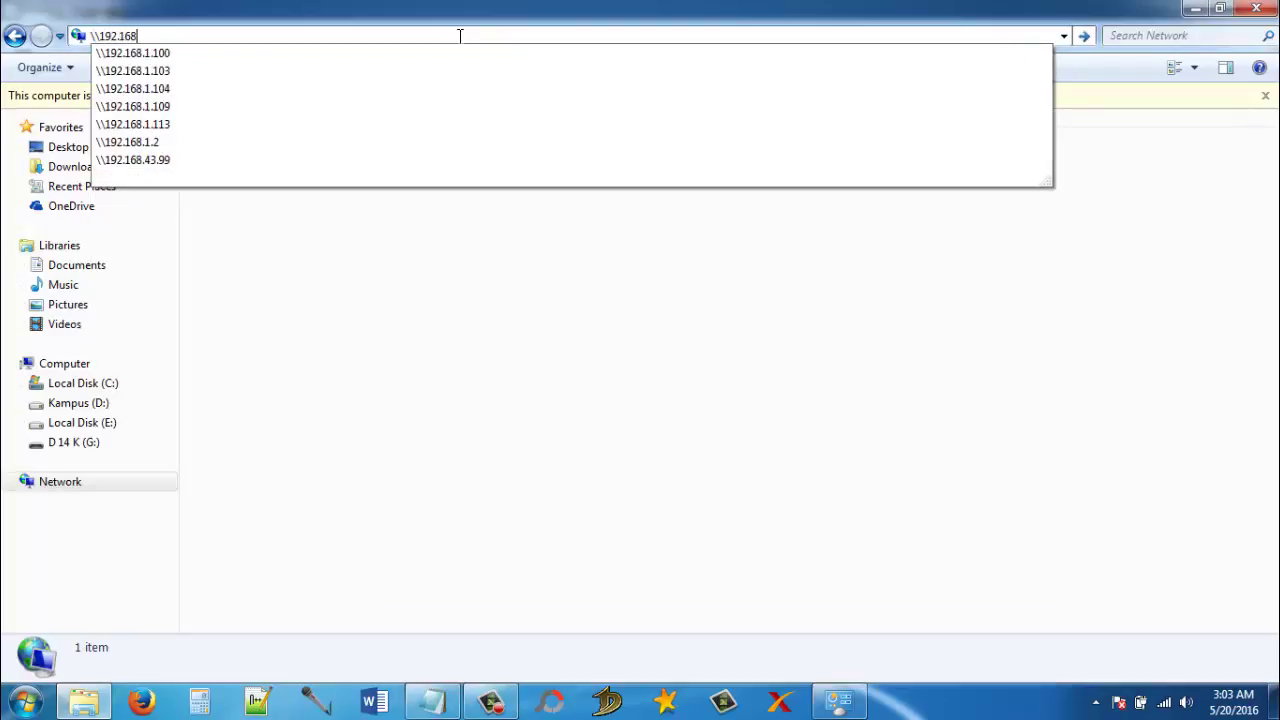
pyautogui.write('.1.104')
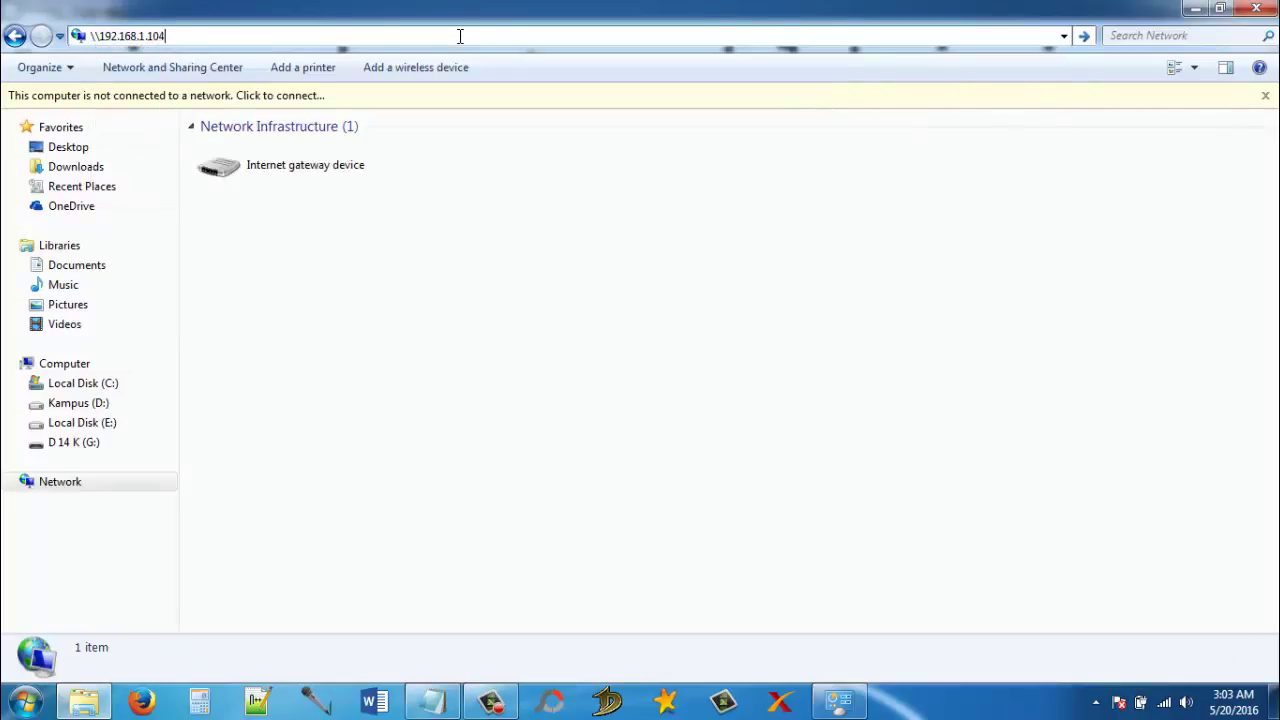
pyautogui.press('Return')
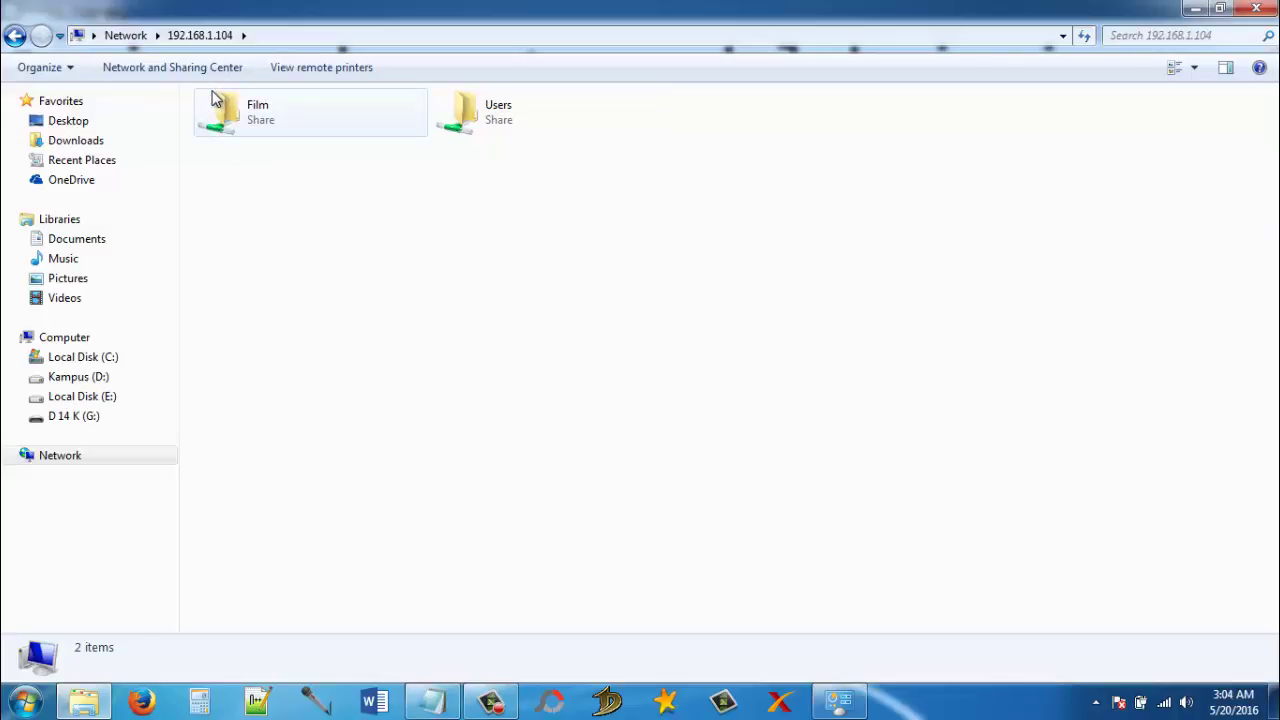
# Open the computer's system properties to look up its computer name
pyautogui.click(262, 35)
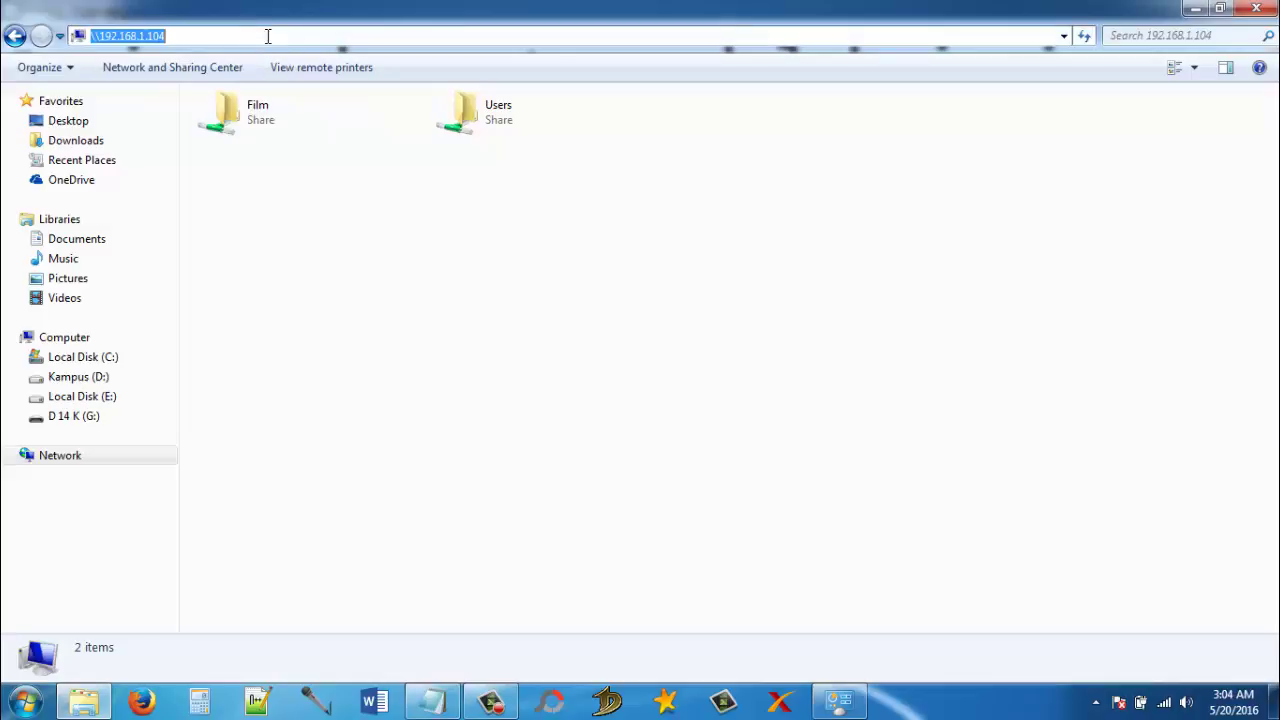
pyautogui.click(174, 37)
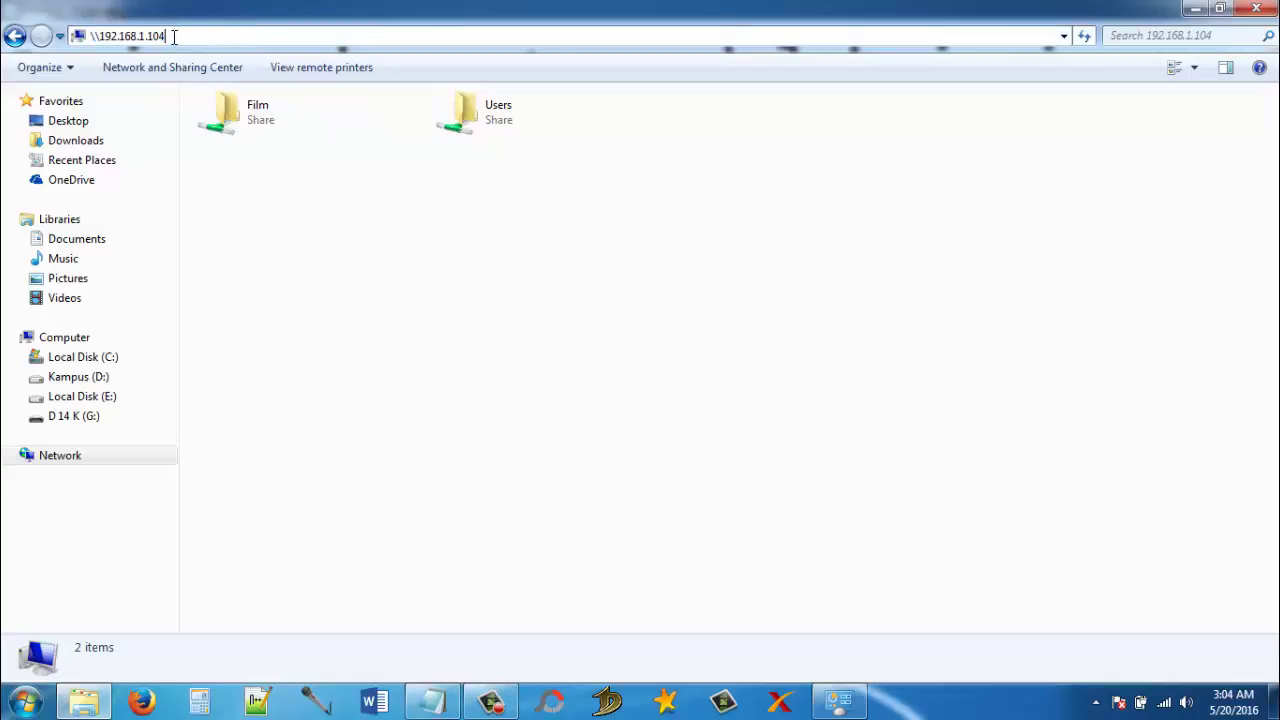
pyautogui.rightClick(66, 339)
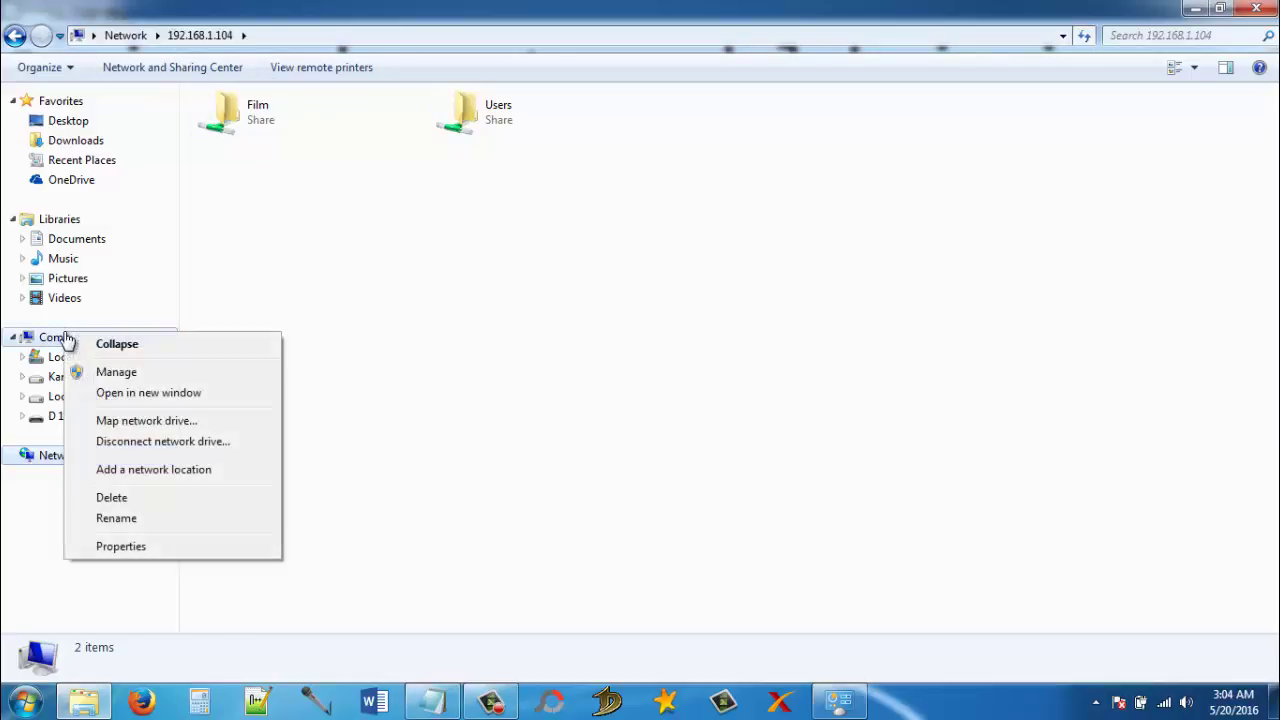
pyautogui.click(155, 550)
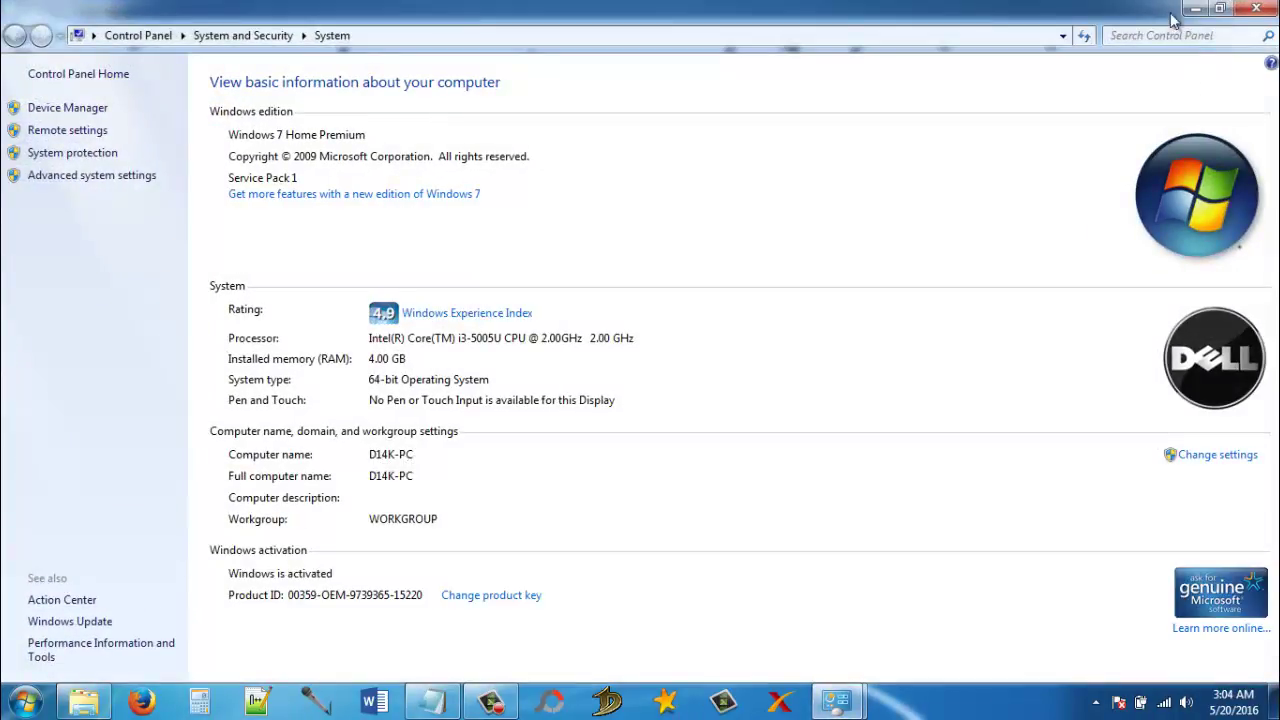
# Close the system properties and open the computer's shared folders through the network path \\d14k-pc
pyautogui.click(1258, 10)
pyautogui.click(286, 34)
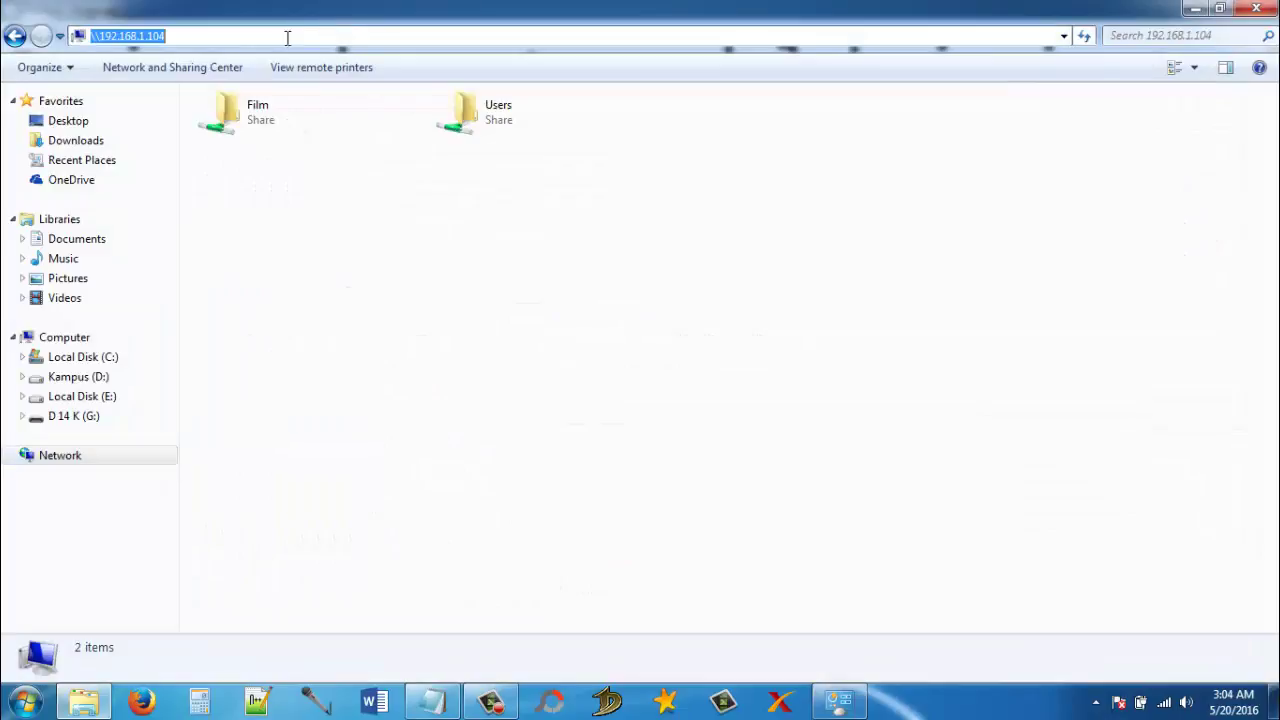
pyautogui.moveTo(200, 34); pyautogui.dragTo(105, 34)
pyautogui.write('d14')
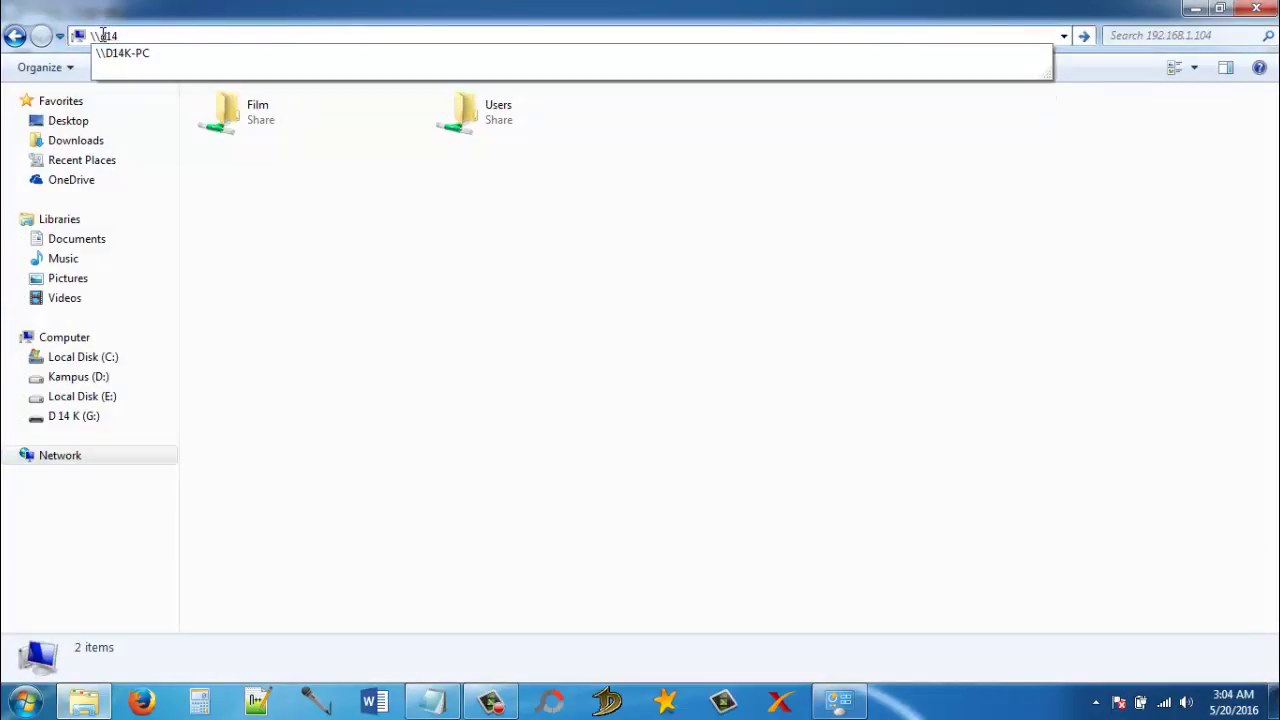
pyautogui.write('k-pc')
pyautogui.press('Return')
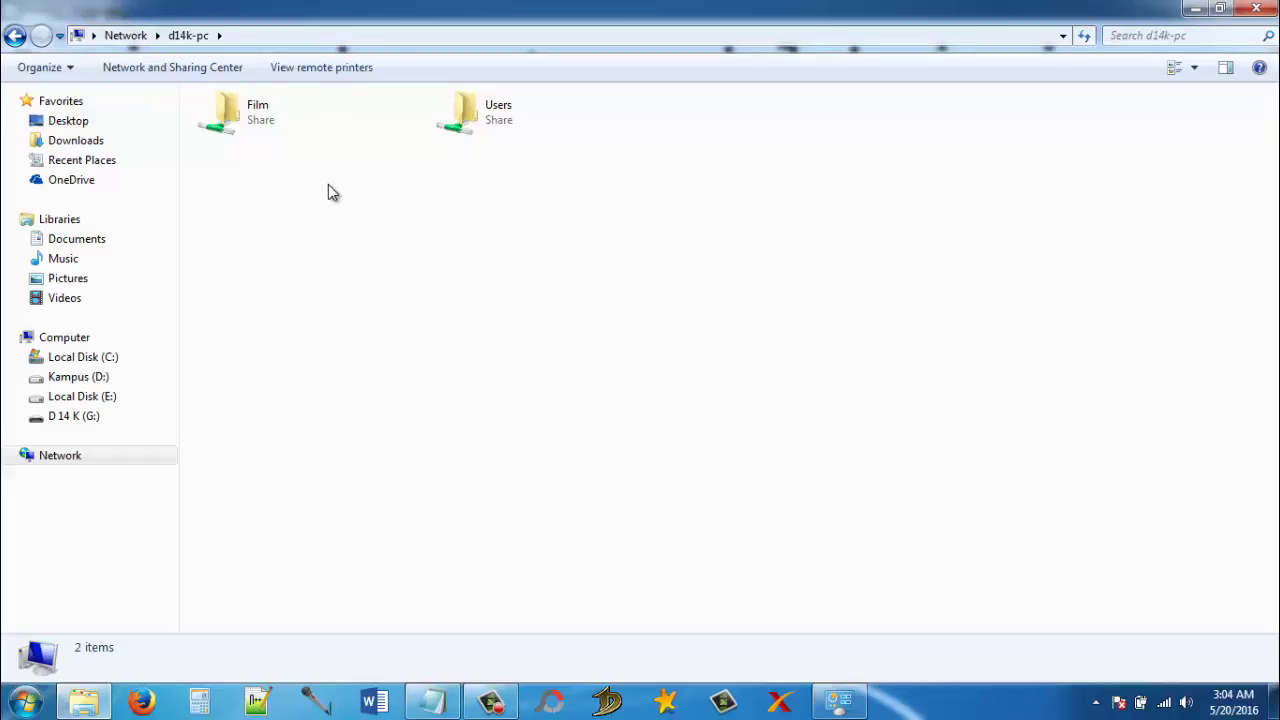
# Check the Kaizen wireless connection, and view the contents of the shared Film folder before returning to the computer's shares
pyautogui.click(1163, 702)
pyautogui.moveTo(1103, 488)
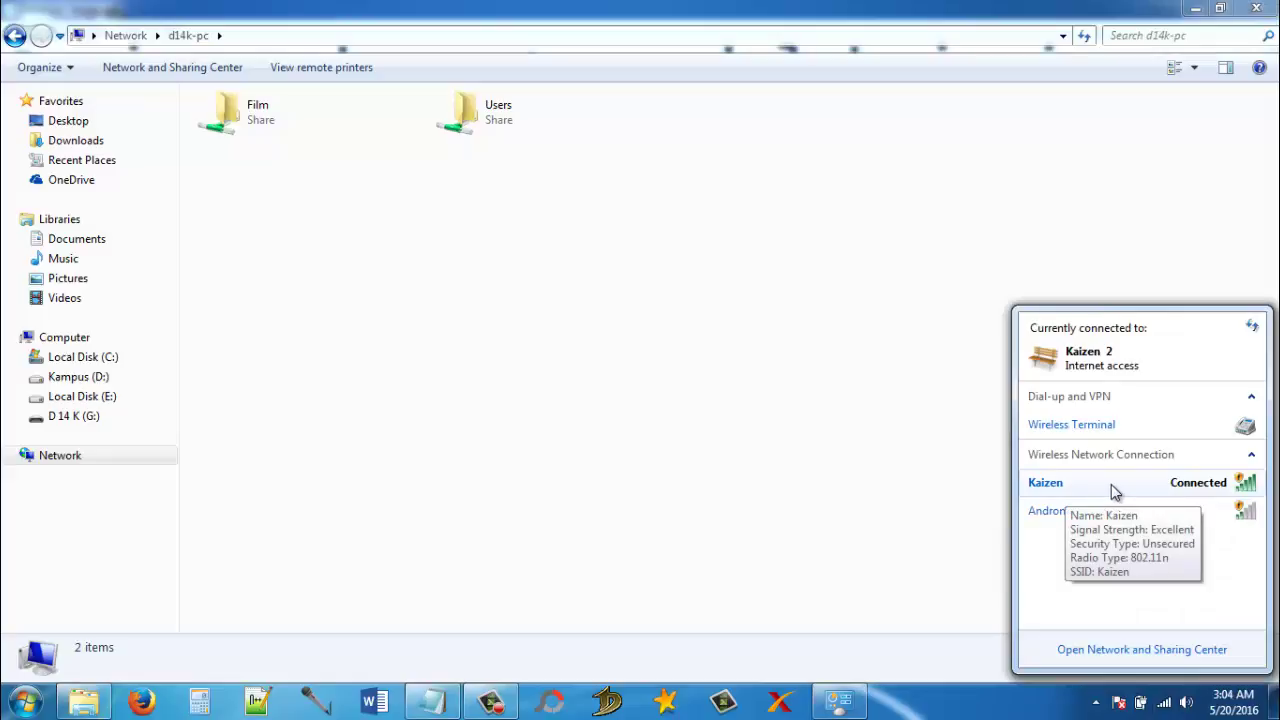
pyautogui.click(323, 40)
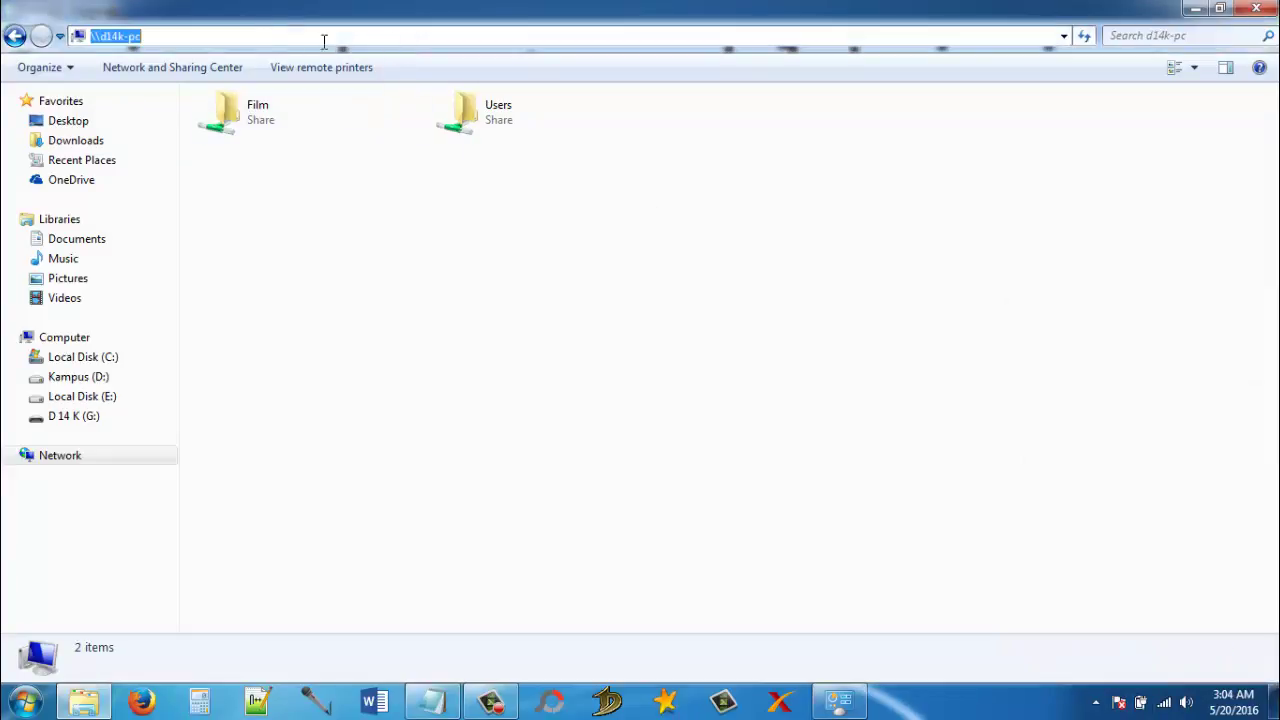
pyautogui.click(265, 122)
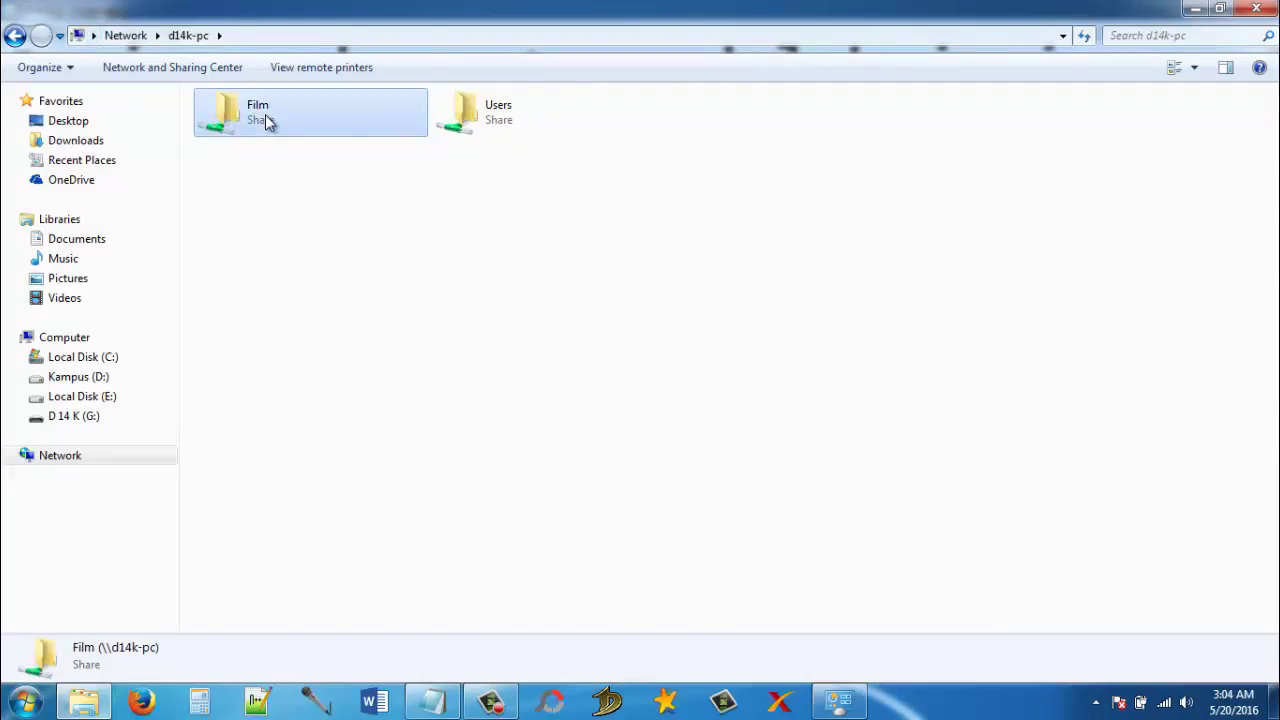
pyautogui.doubleClick(265, 122)
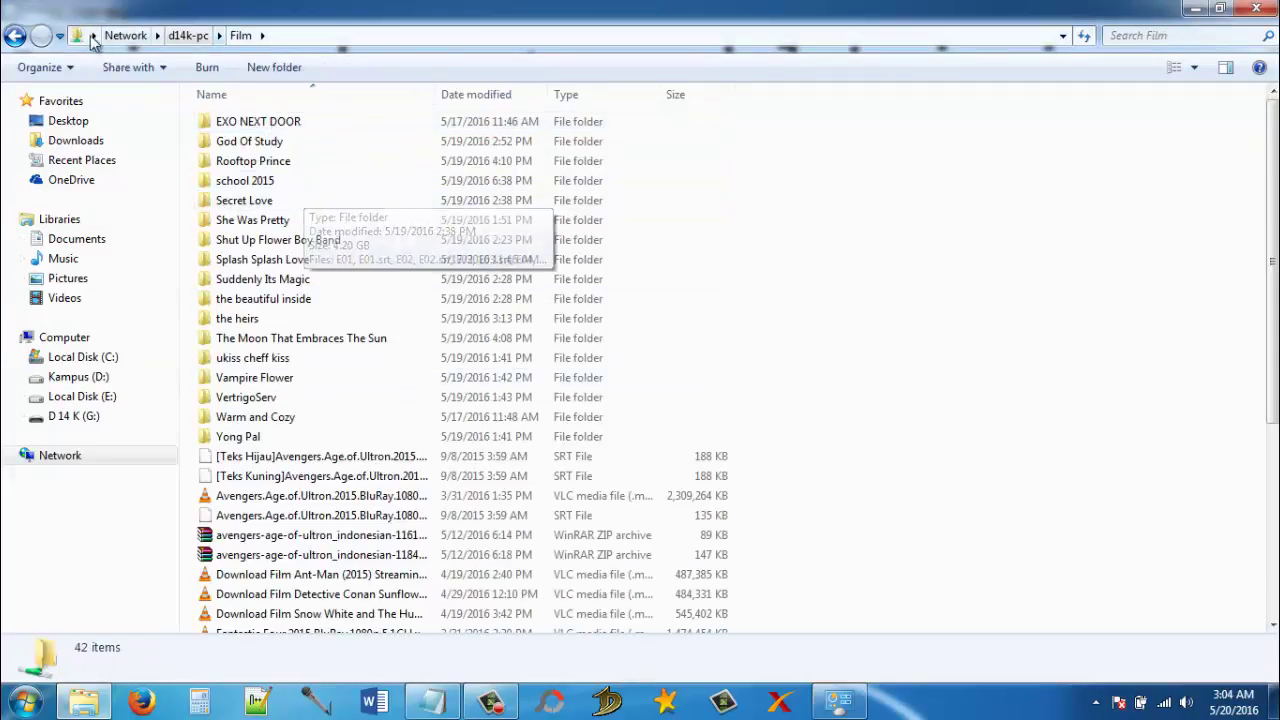
pyautogui.click(14, 36)
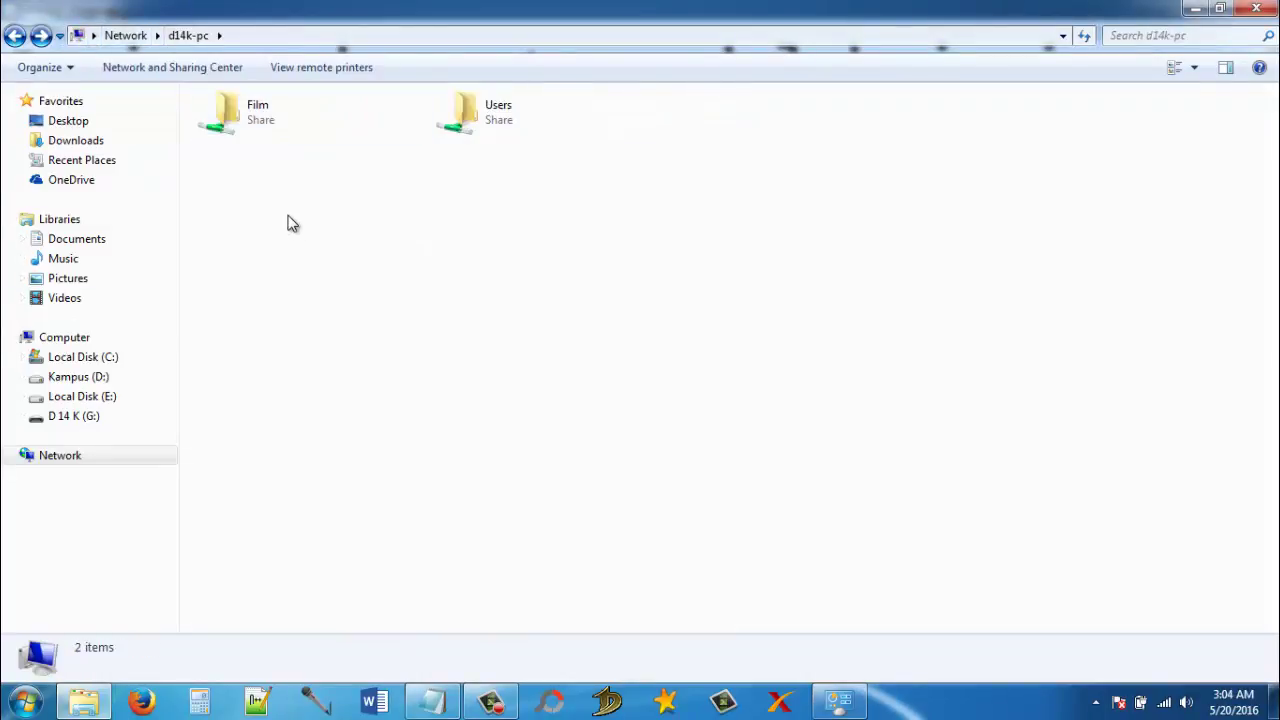
# Stop sharing the Film folder through its Advanced Sharing settings and close its properties
pyautogui.rightClick(258, 117)
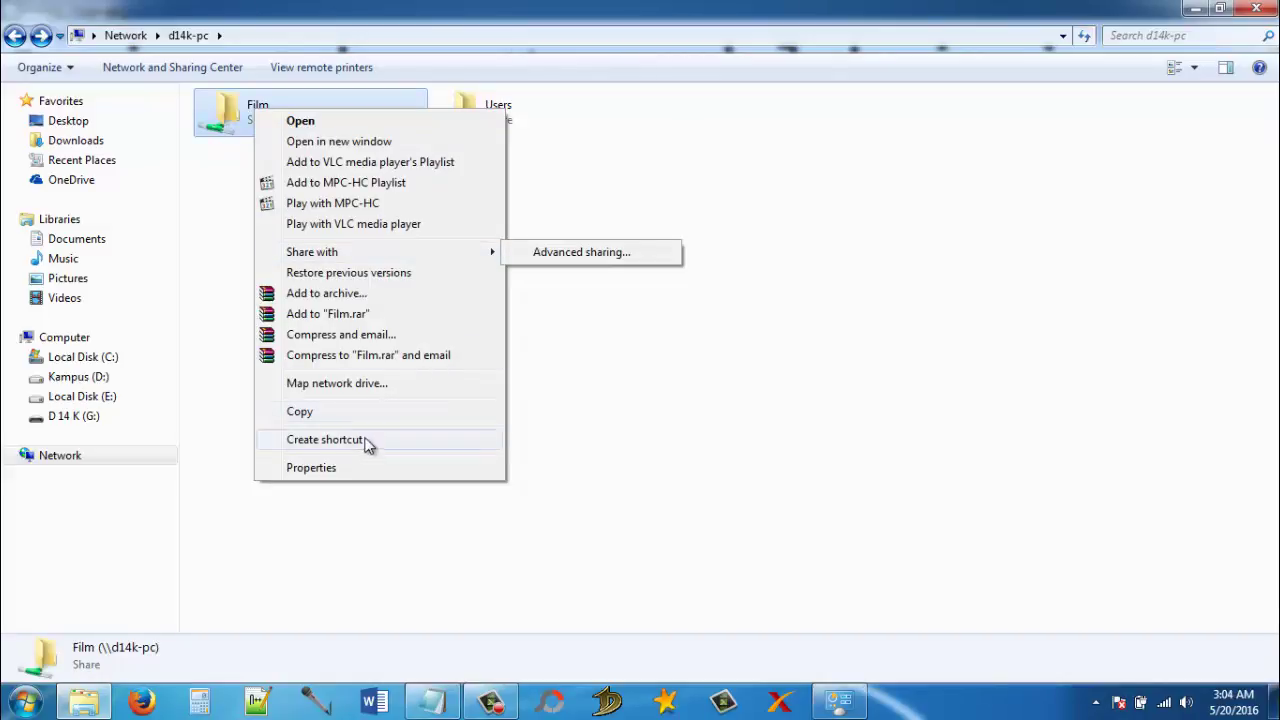
pyautogui.moveTo(466, 258)
pyautogui.click(570, 254)
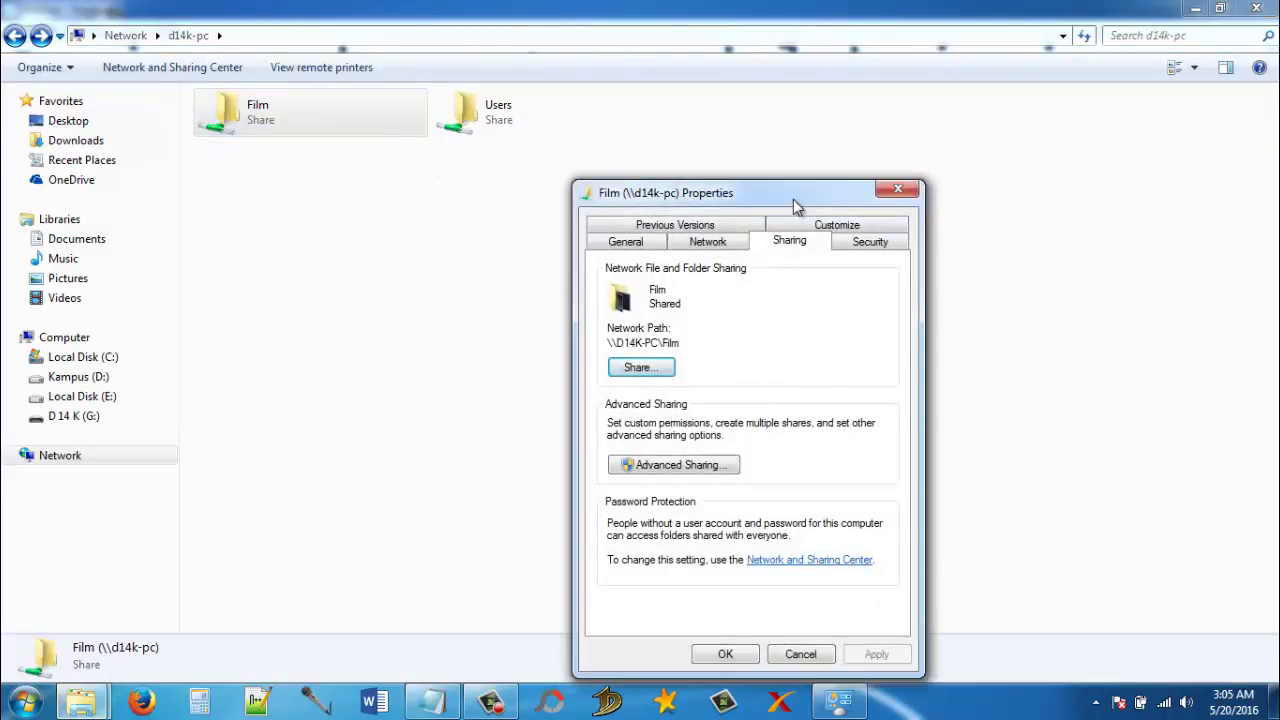
pyautogui.moveTo(794, 198); pyautogui.dragTo(780, 127)
pyautogui.click(690, 398)
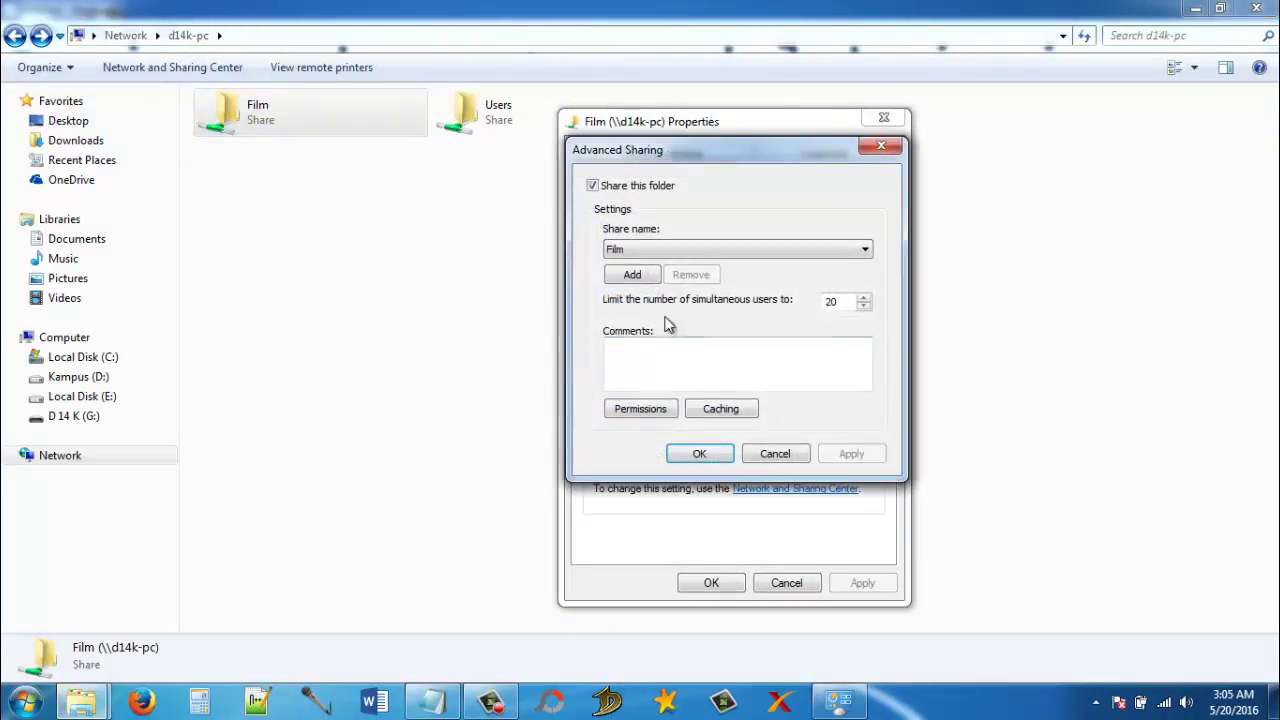
pyautogui.click(593, 185)
pyautogui.click(699, 453)
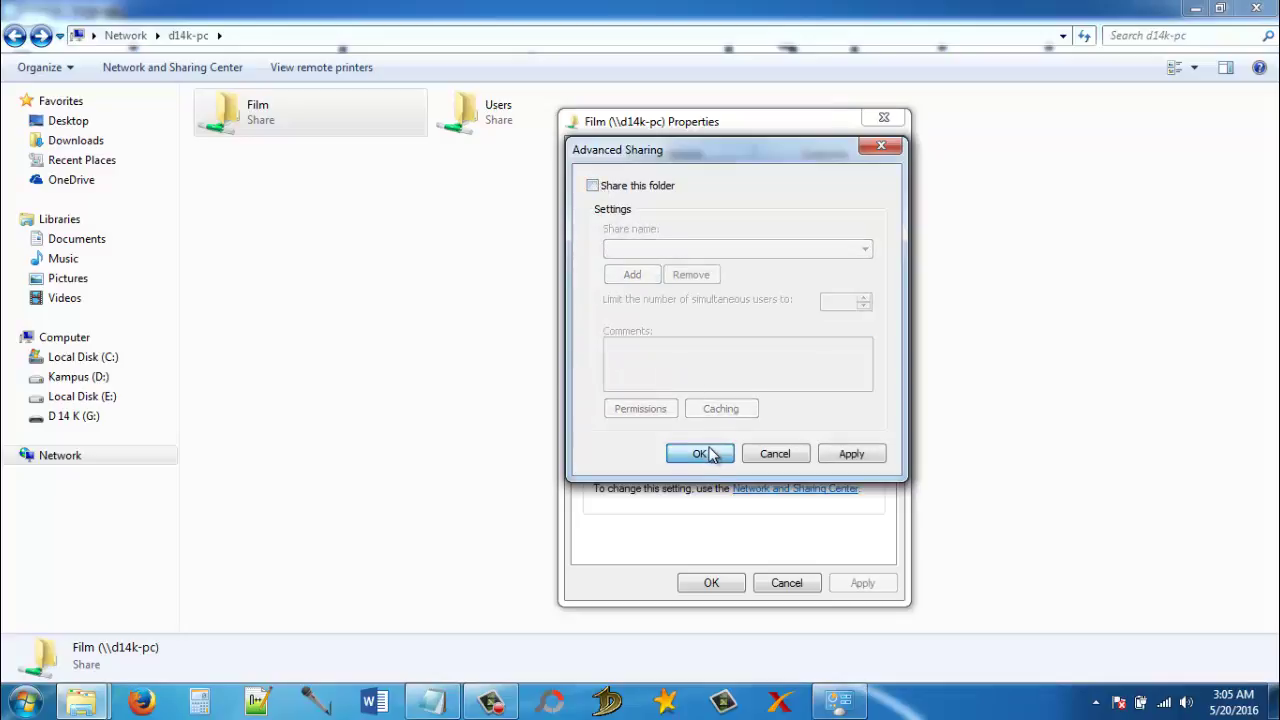
pyautogui.click(780, 359)
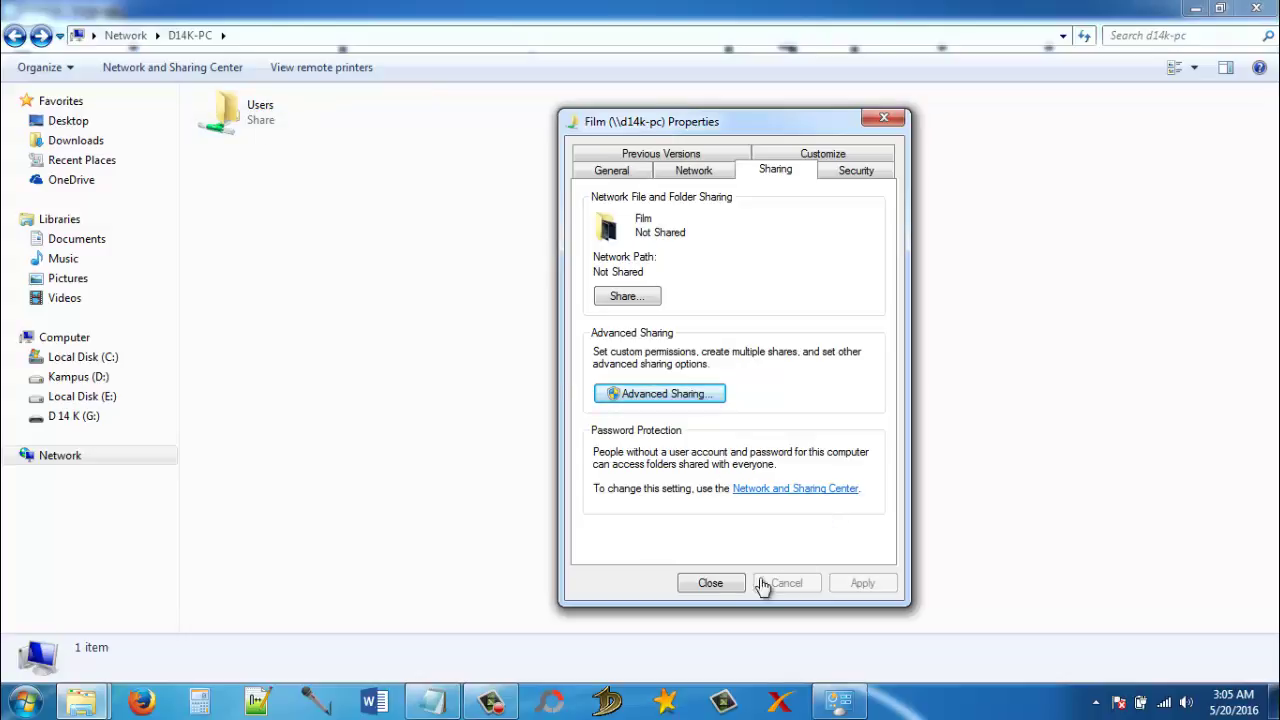
pyautogui.click(710, 582)
# Stop sharing the Users folder through its Advanced Sharing settings and close its properties
pyautogui.click(253, 108)
pyautogui.rightClick(253, 108)
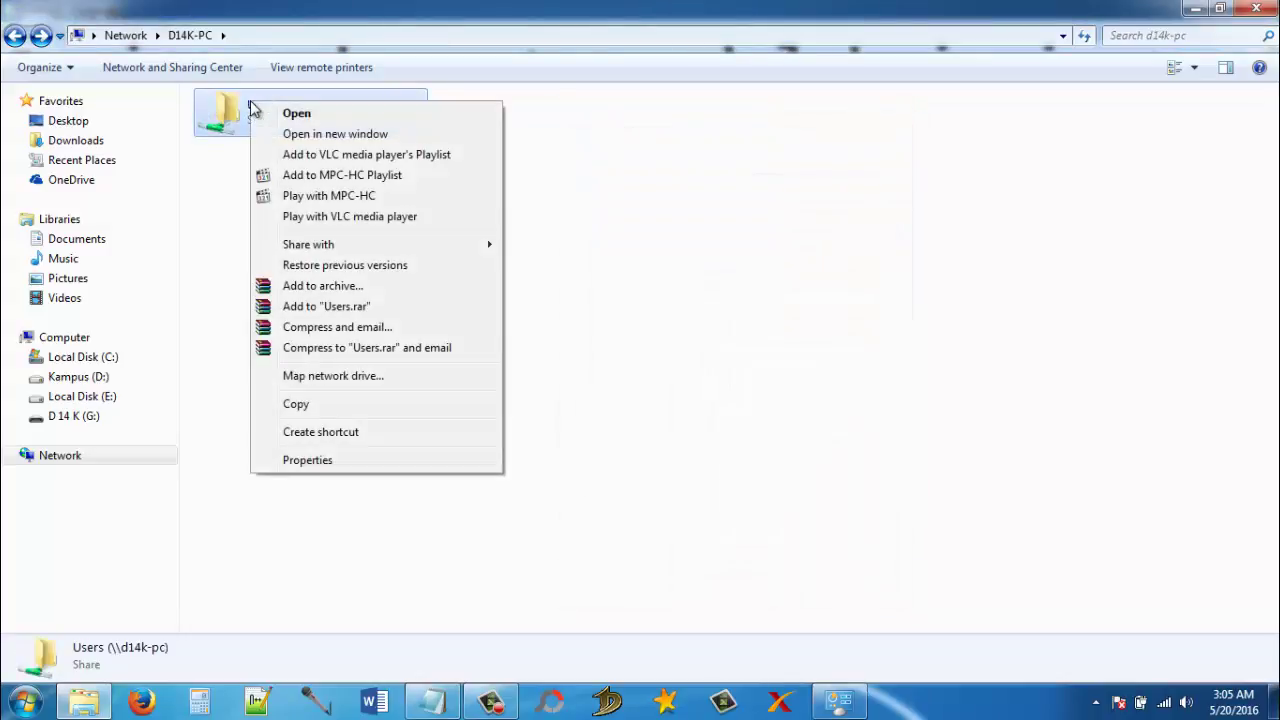
pyautogui.moveTo(338, 252)
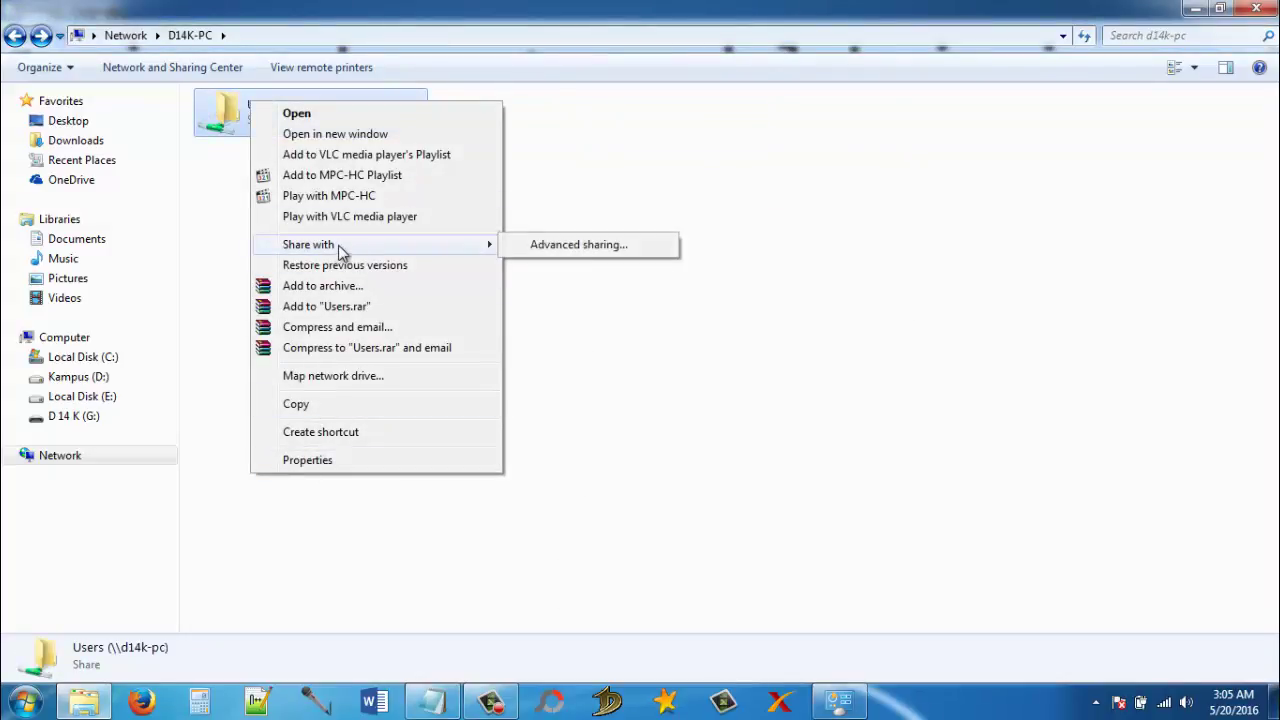
pyautogui.click(654, 254)
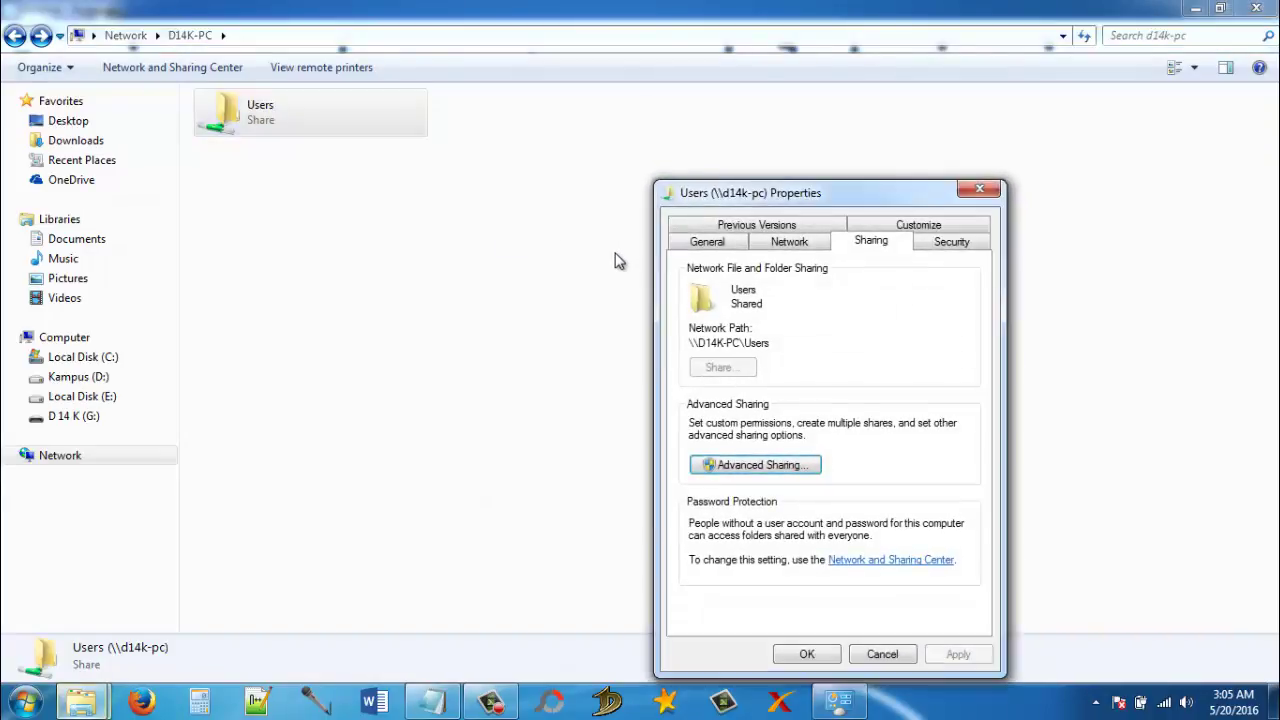
pyautogui.click(743, 466)
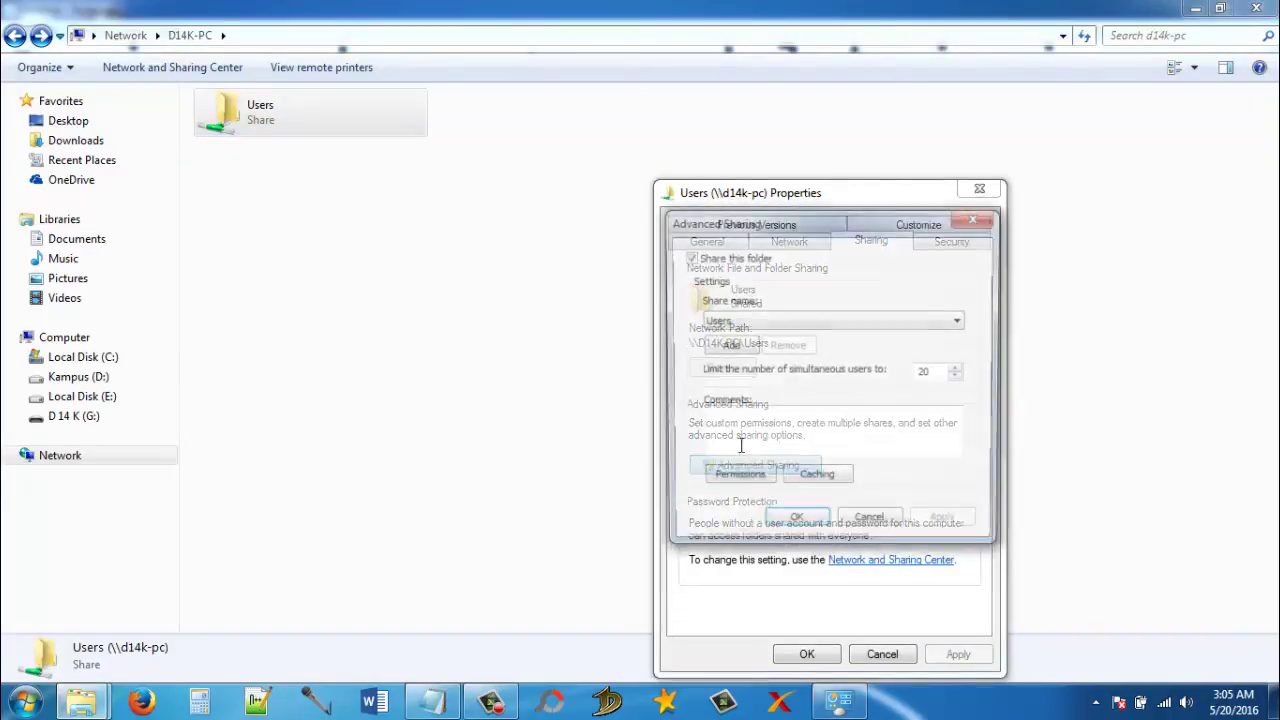
pyautogui.click(688, 257)
pyautogui.click(806, 522)
pyautogui.click(775, 360)
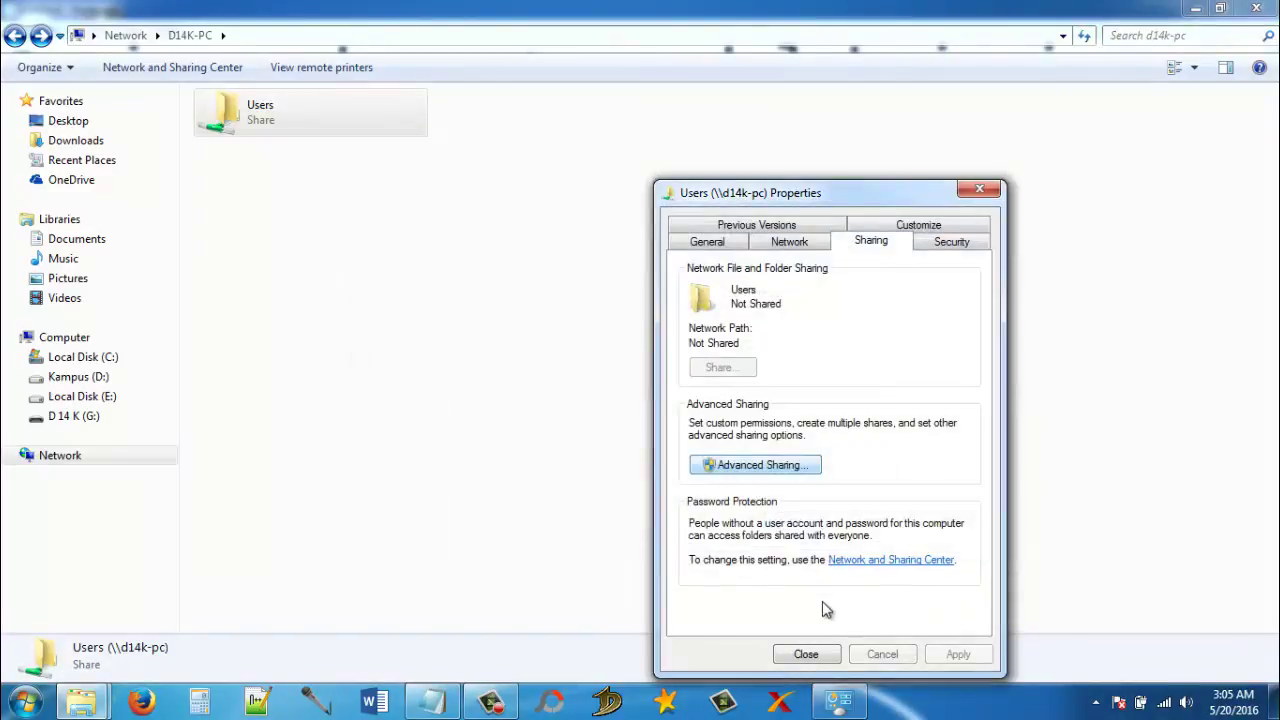
pyautogui.click(810, 654)
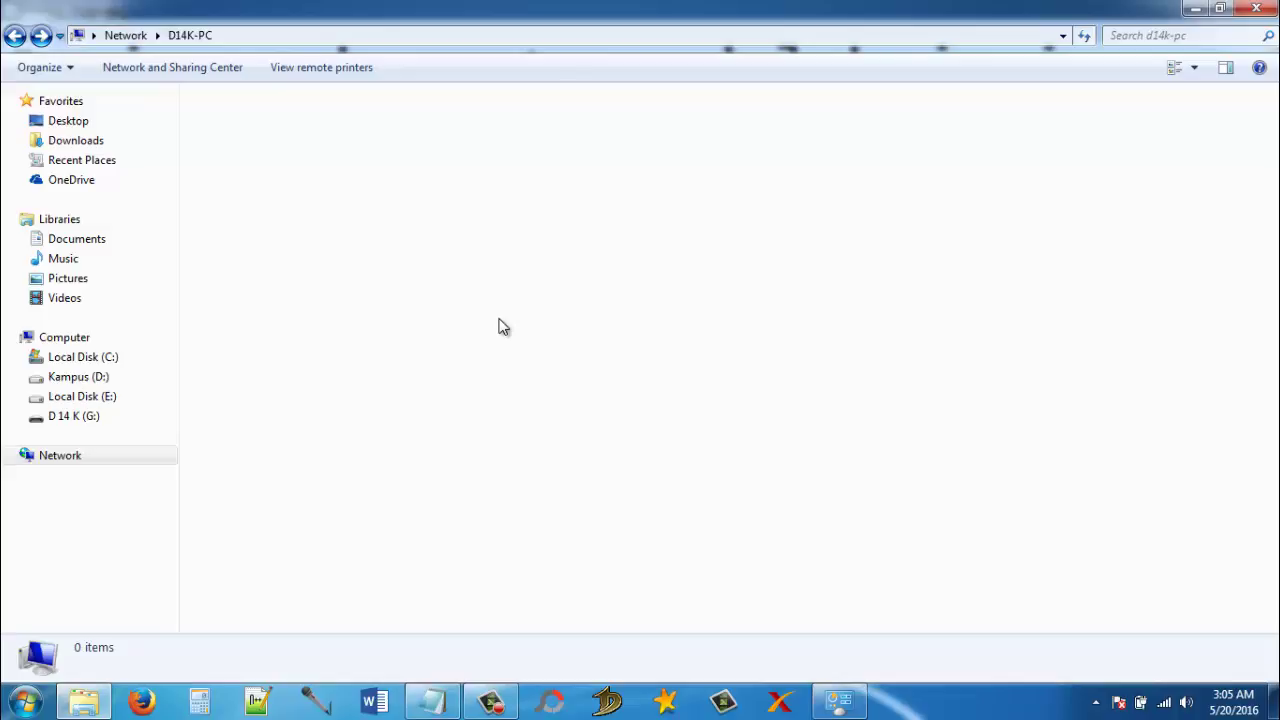
# Share the HP LaserJet Pro MFP M127-M128 PCLmS printer on the network under its default share name
pyautogui.click(22, 703)
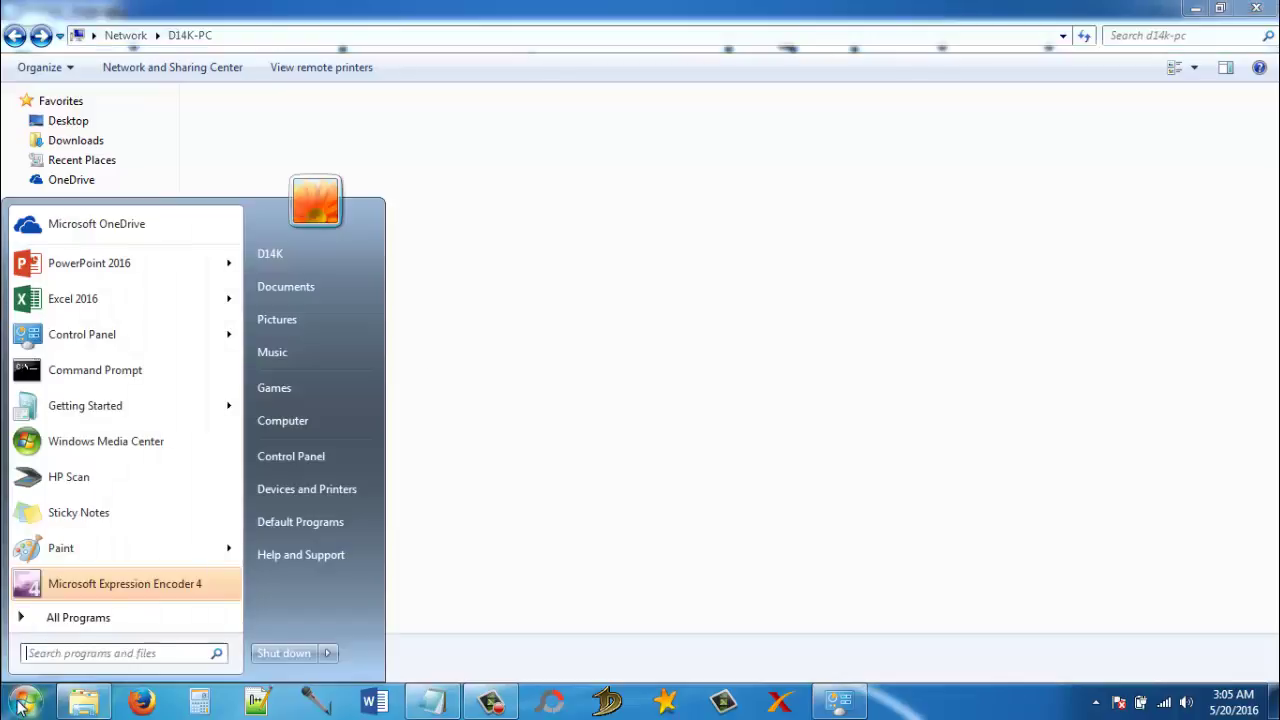
pyautogui.click(287, 489)
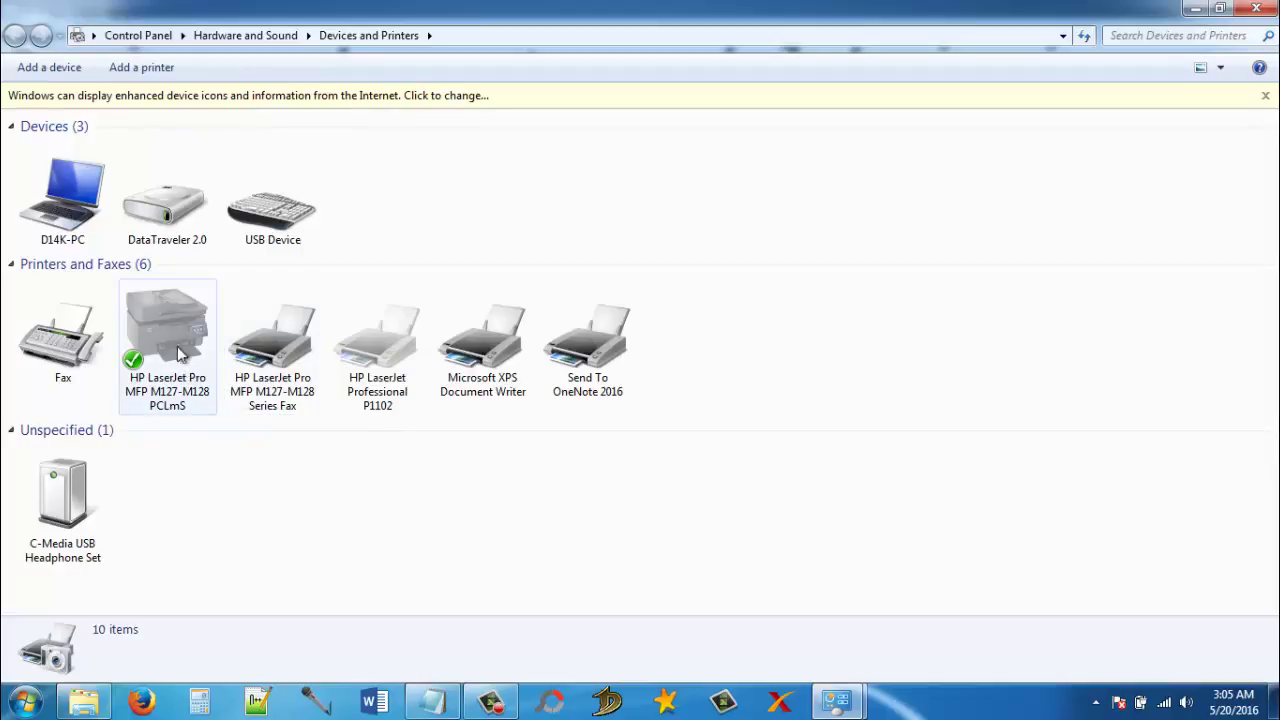
pyautogui.click(170, 382)
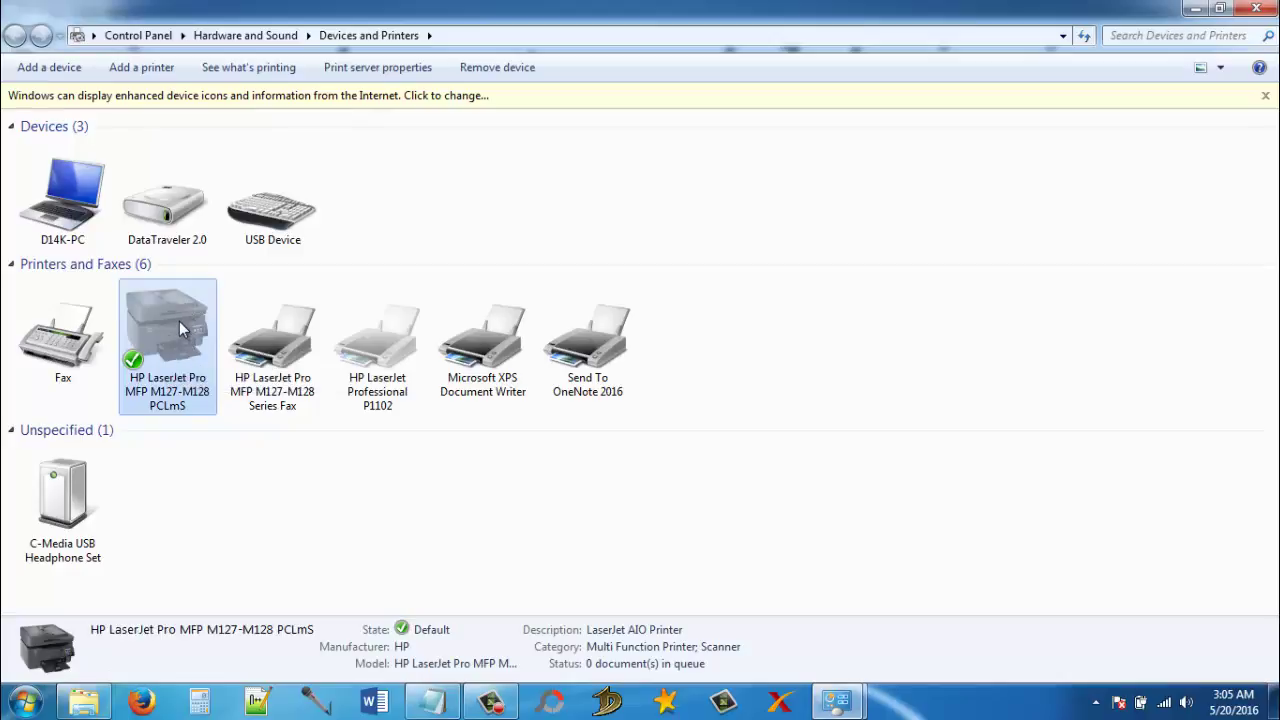
pyautogui.rightClick(179, 321)
pyautogui.click(262, 446)
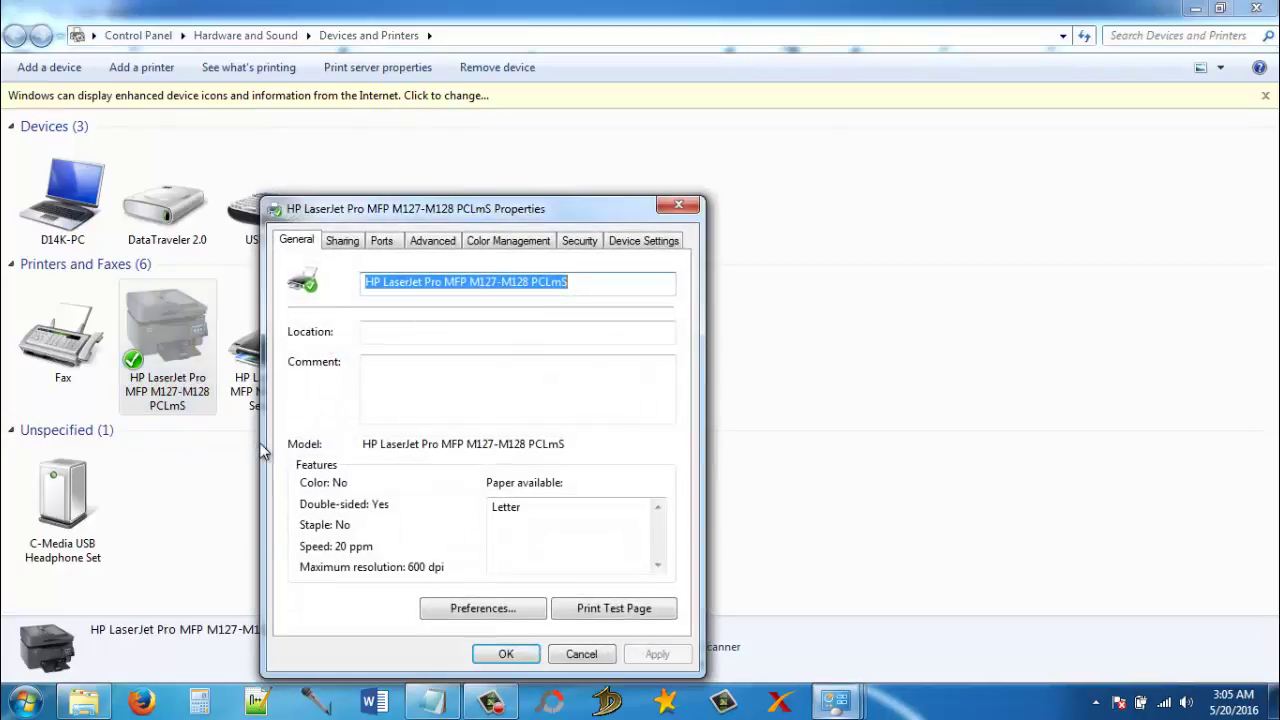
pyautogui.click(343, 244)
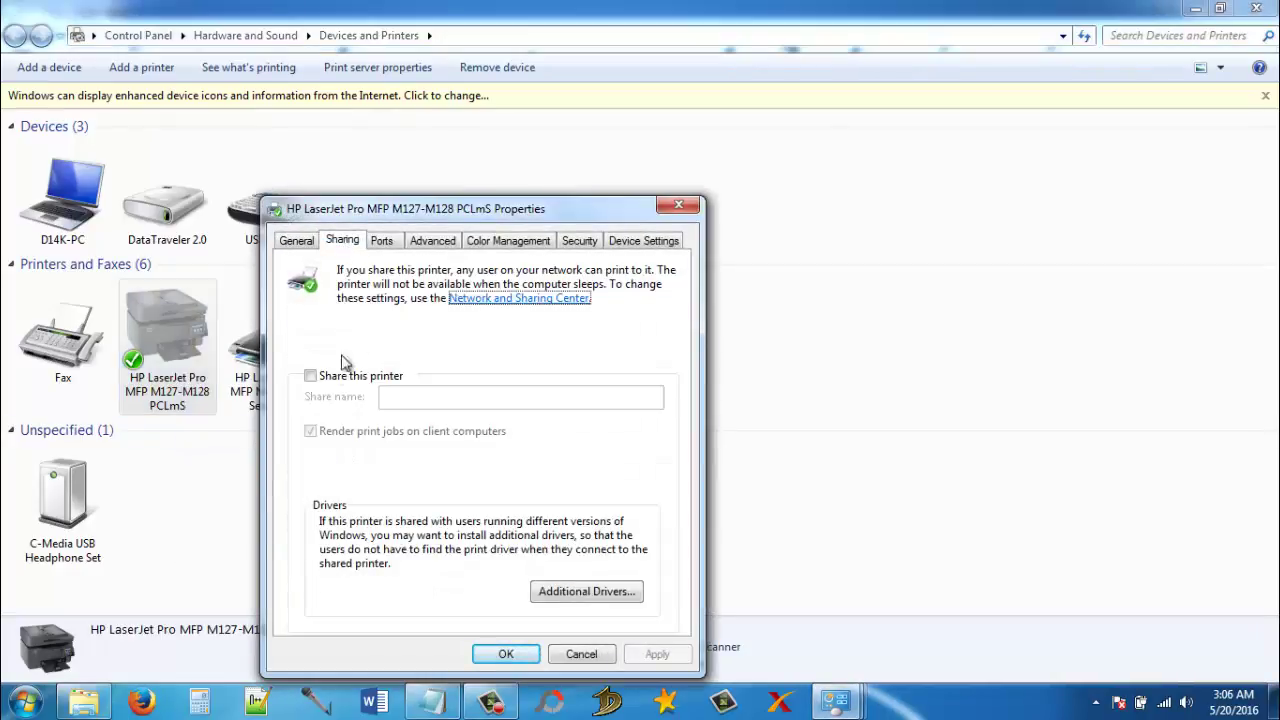
pyautogui.click(310, 376)
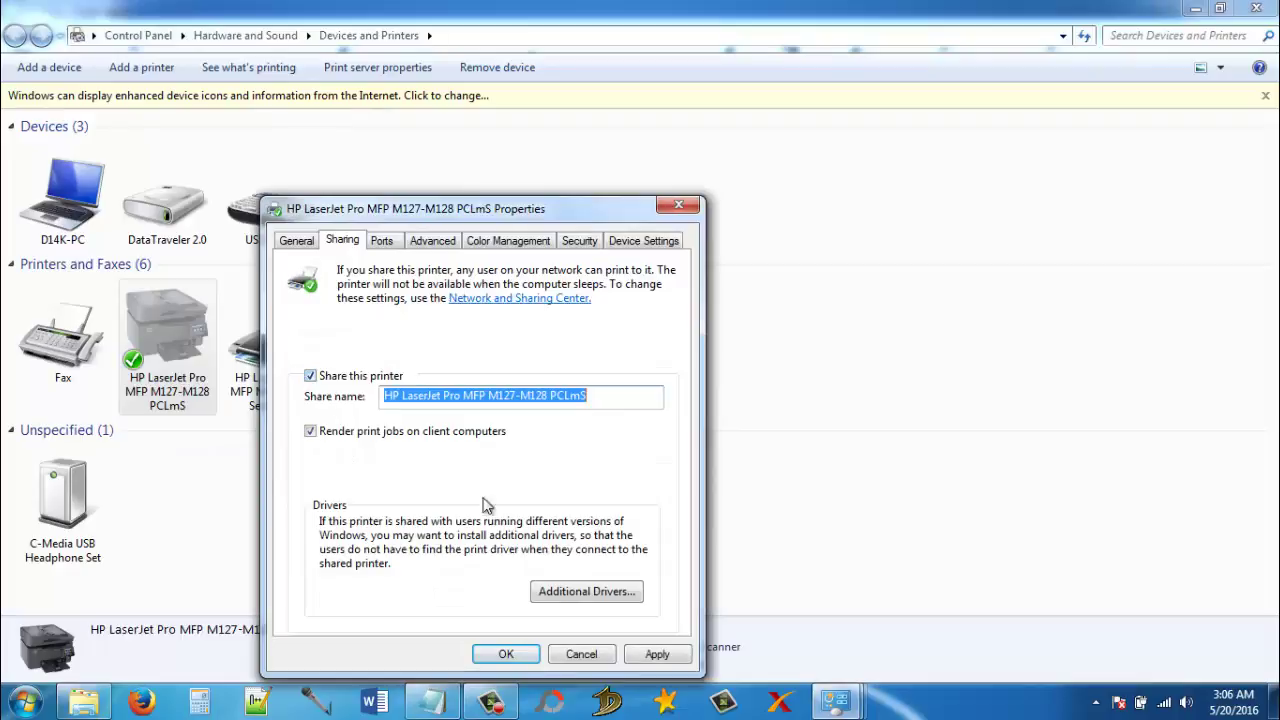
pyautogui.click(510, 654)
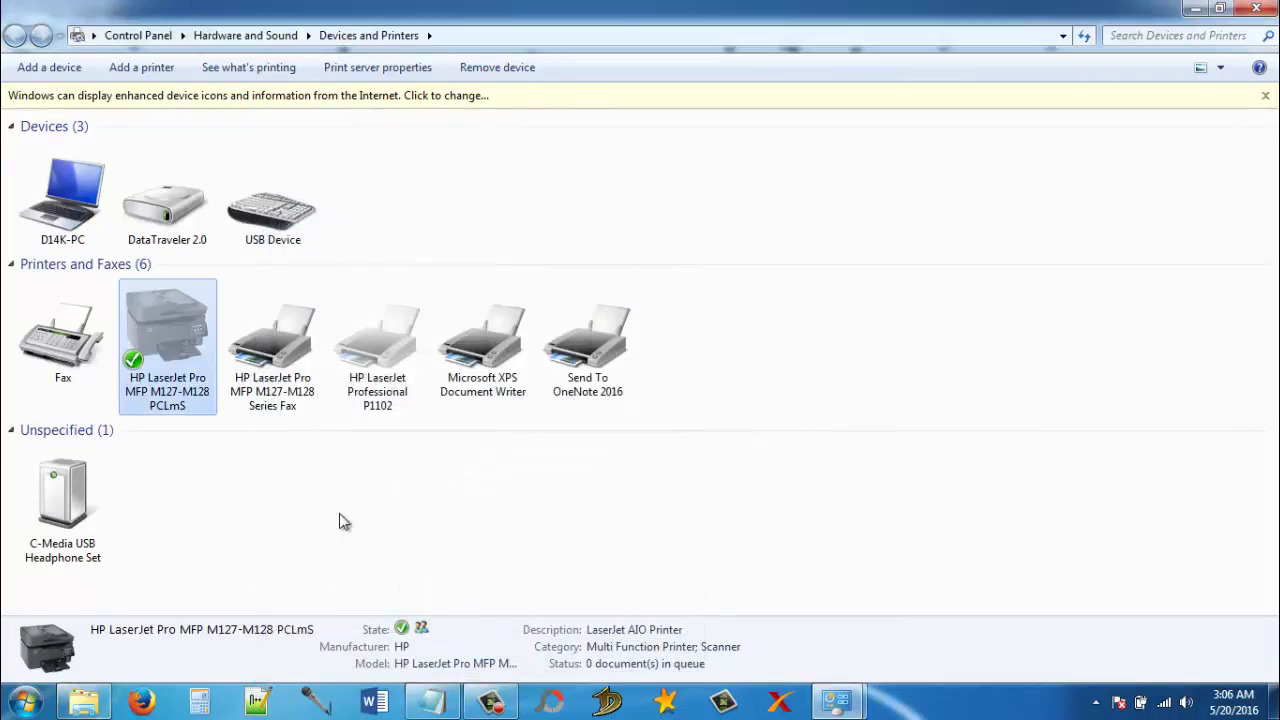
# Return to the file explorer's Network location and open the network path \\D14K-PC to list its shared devices
pyautogui.click(84, 702)
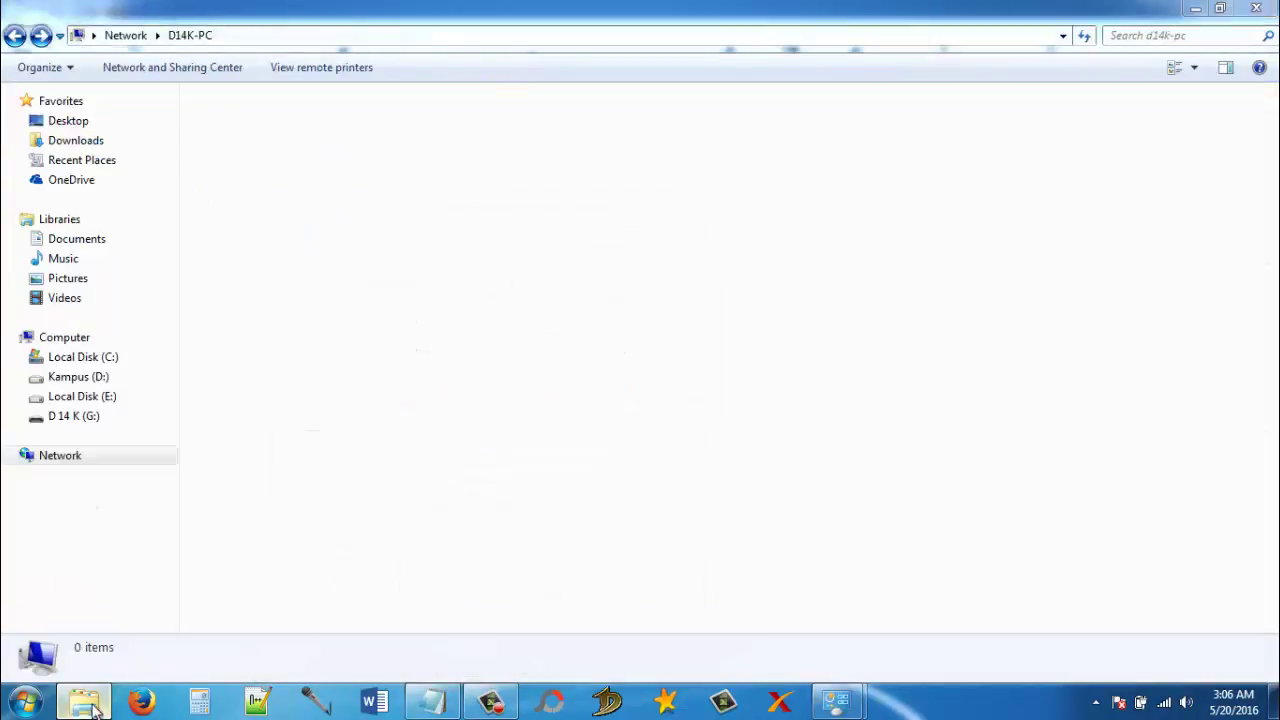
pyautogui.click(69, 460)
pyautogui.click(263, 35)
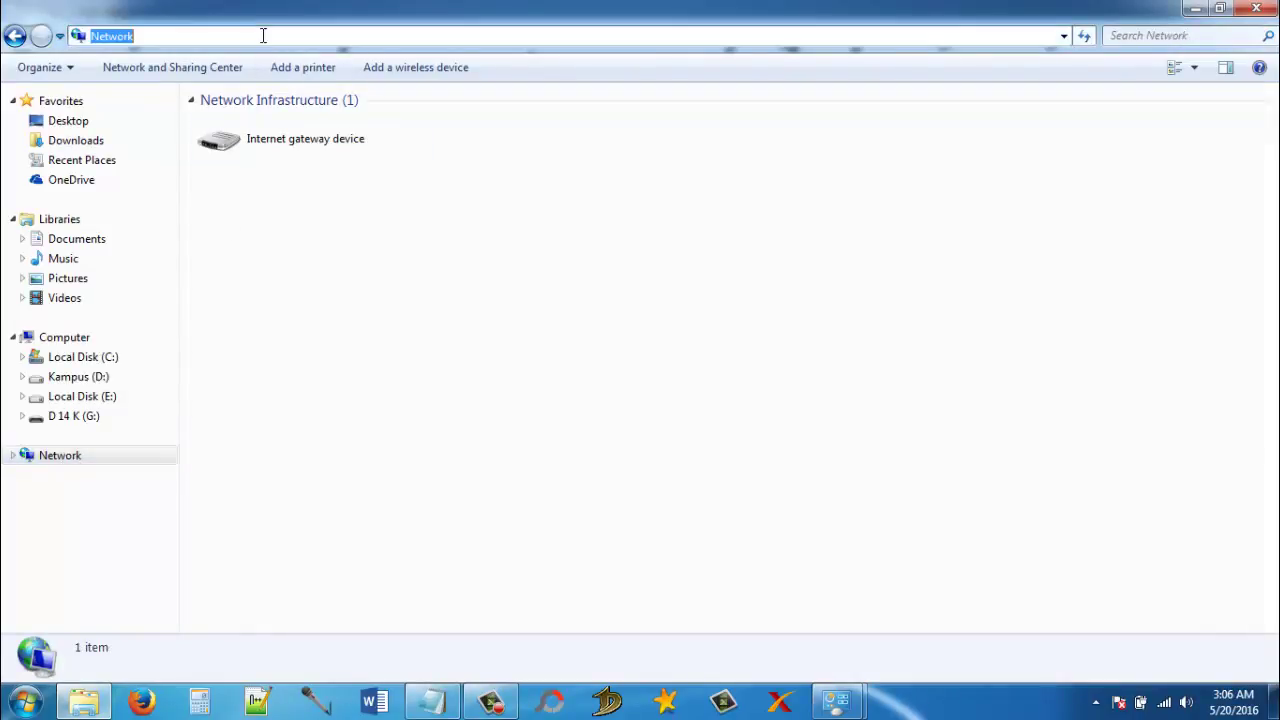
pyautogui.write('\\\\d1')
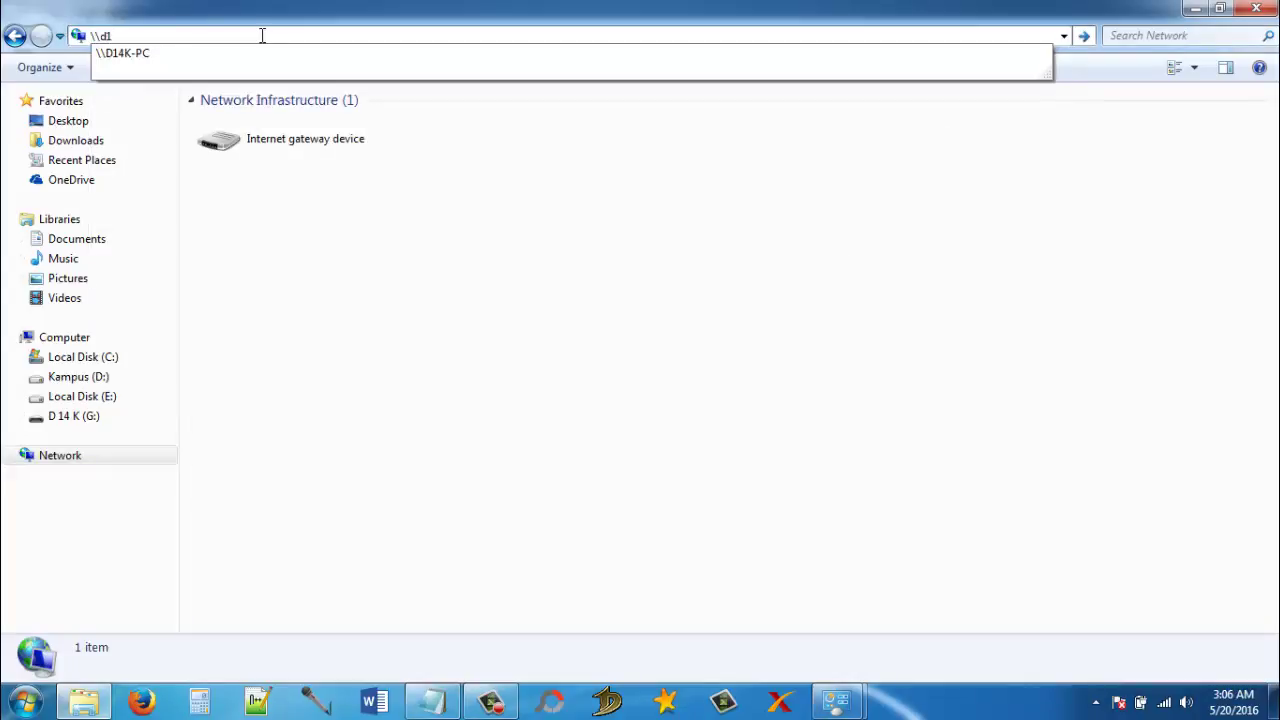
pyautogui.press('Down')
pyautogui.press('Return')
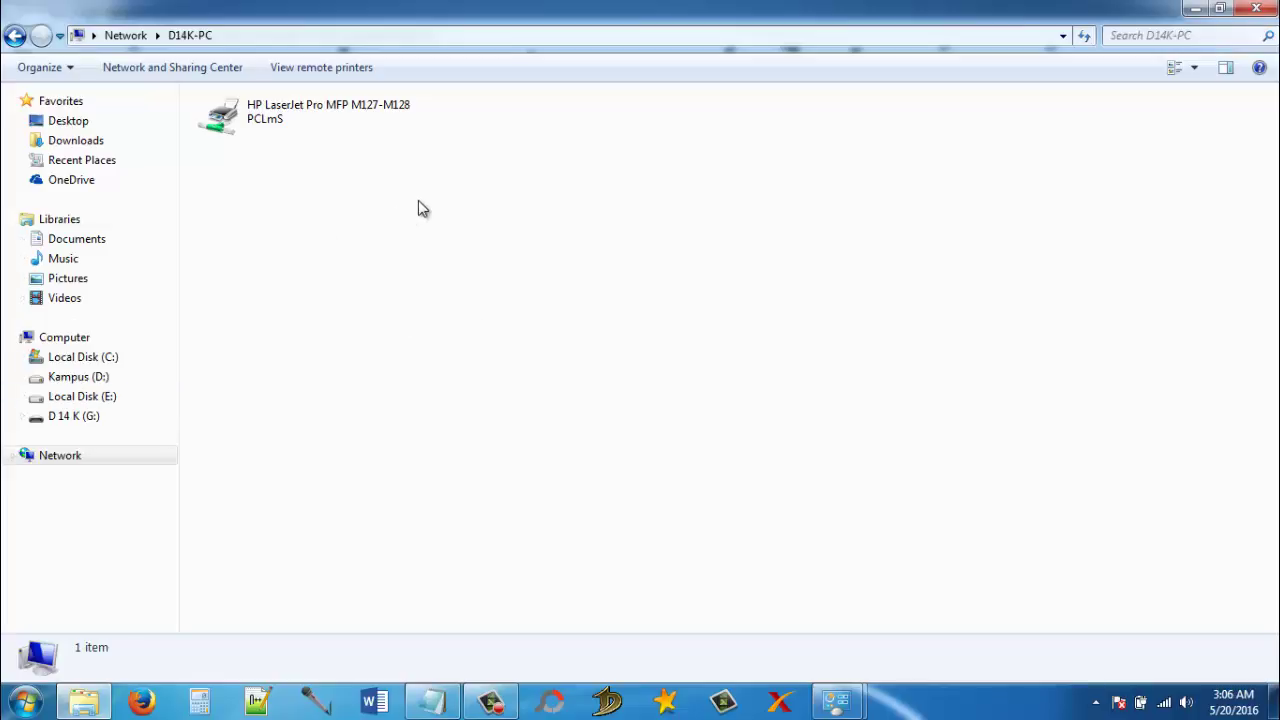
# Start Word, and examine the \\D14K-PC path and its shared HP LaserJet Pro printer in the file explorer
pyautogui.click(376, 703)
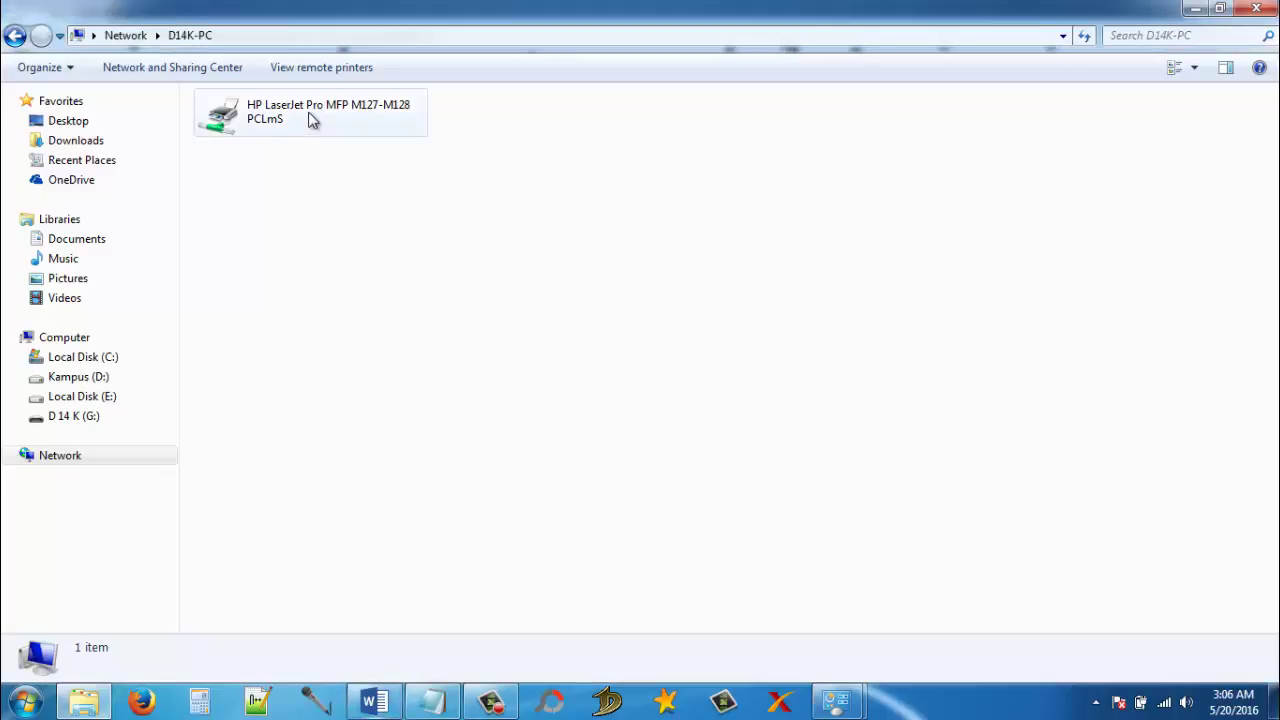
pyautogui.click(233, 35)
pyautogui.click(160, 35)
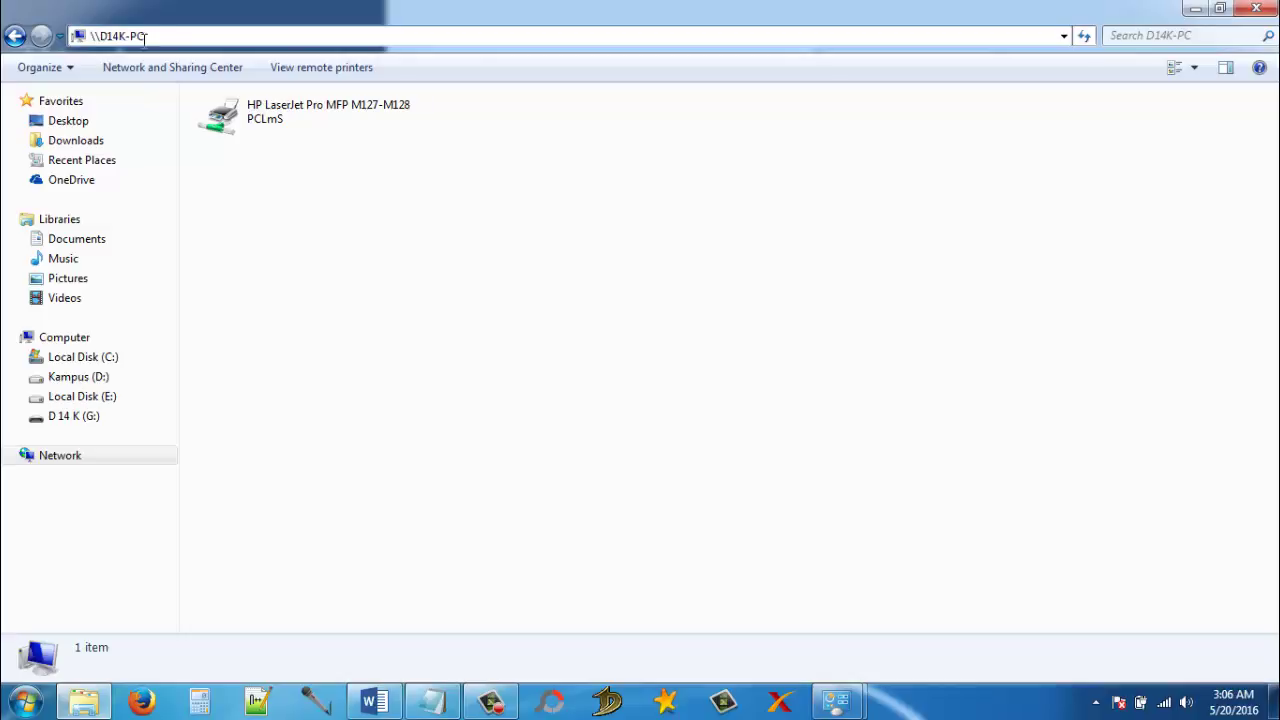
pyautogui.moveTo(144, 37); pyautogui.dragTo(91, 36)
pyautogui.click(271, 246)
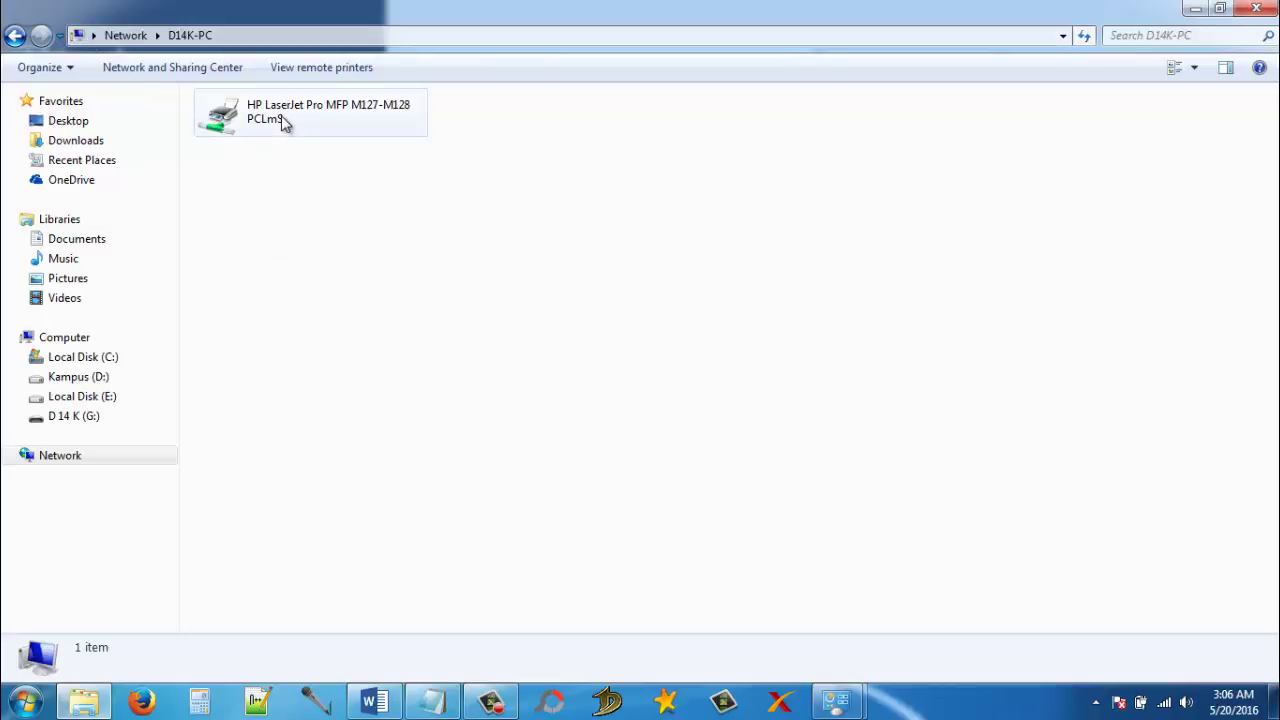
pyautogui.click(283, 119)
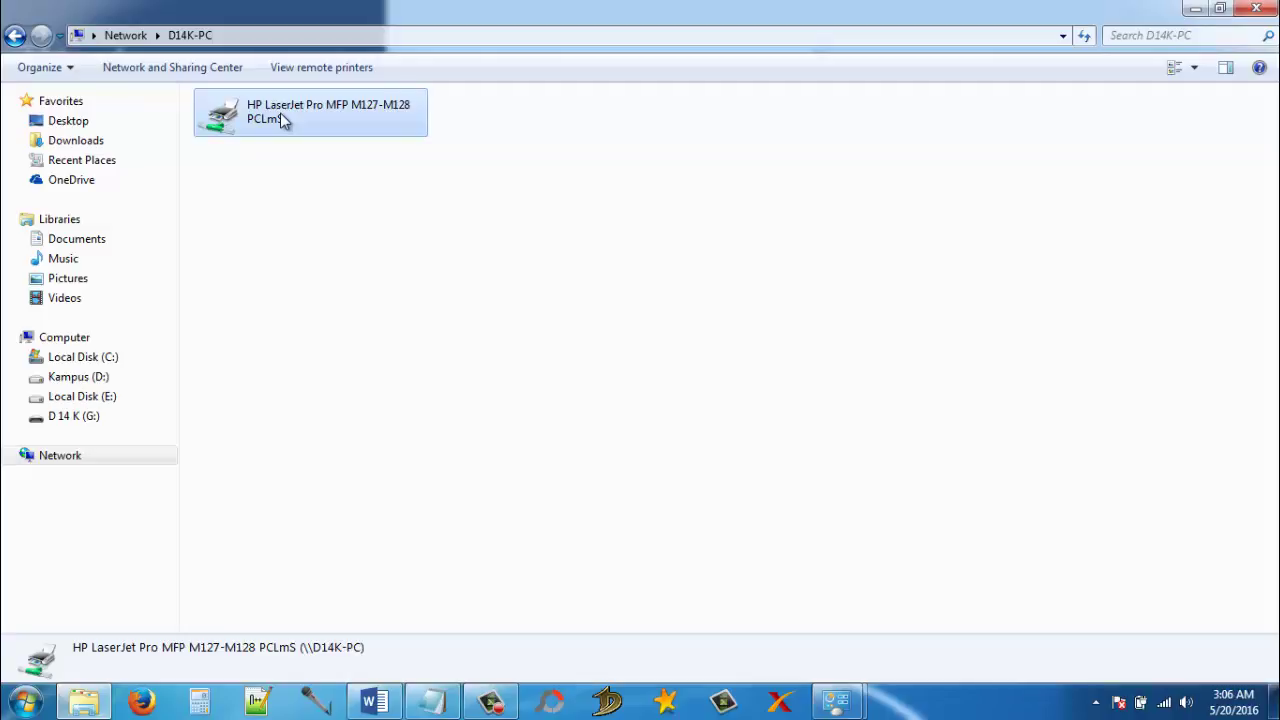
# Switch to Word and create a blank document
pyautogui.click(374, 702)
pyautogui.click(543, 147)
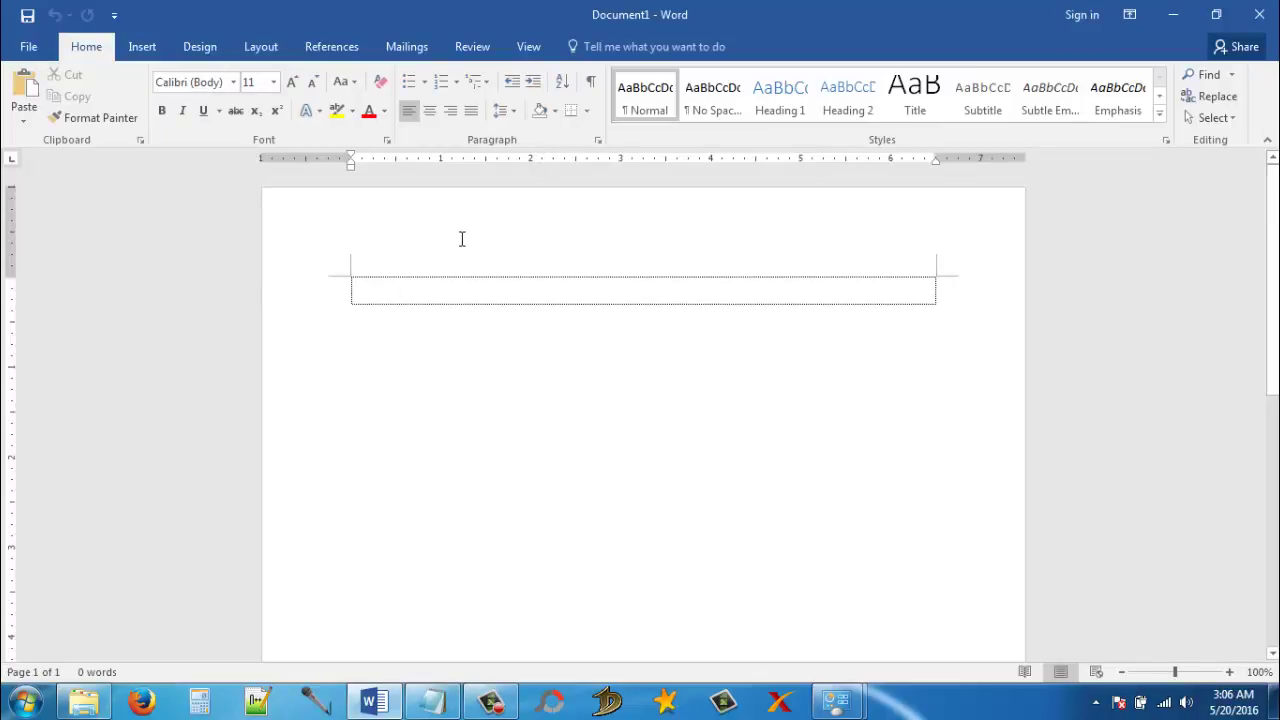
# Examine the printers available for printing the blank document, including the HP LaserJet Pro MFP M127-M128 PCLmS, and close Word
pyautogui.click(30, 50)
pyautogui.click(58, 305)
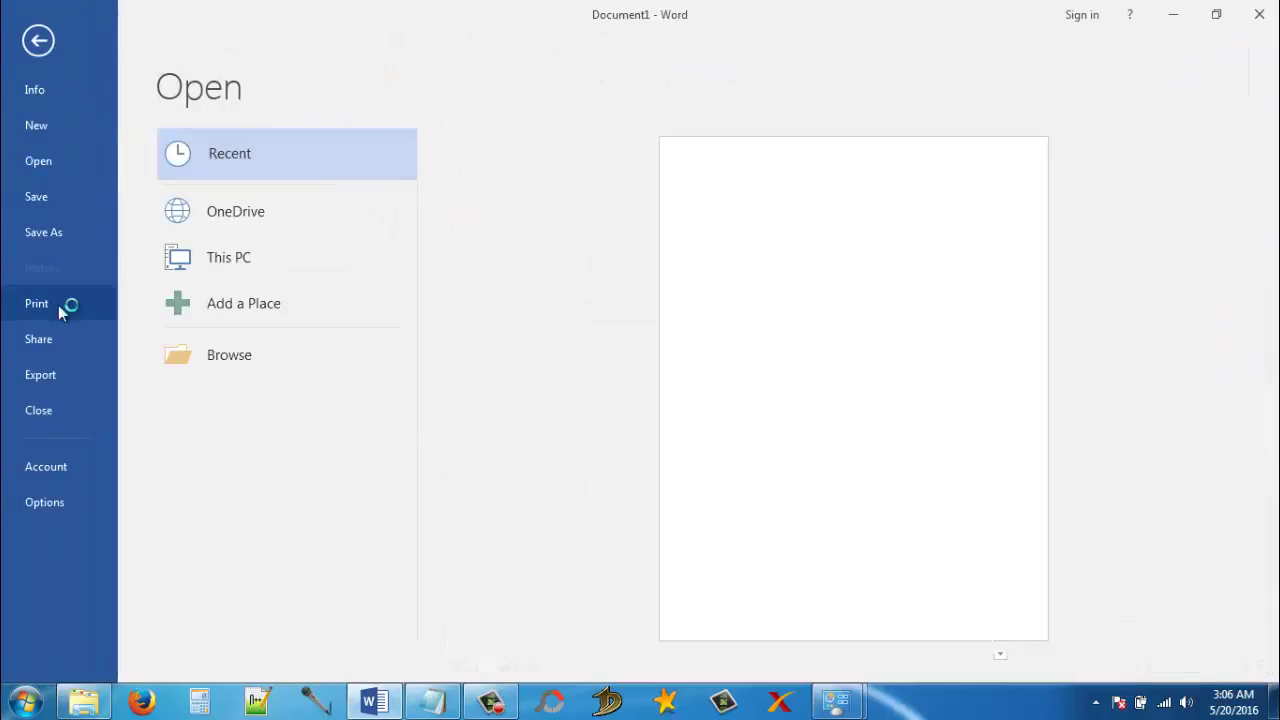
pyautogui.click(345, 268)
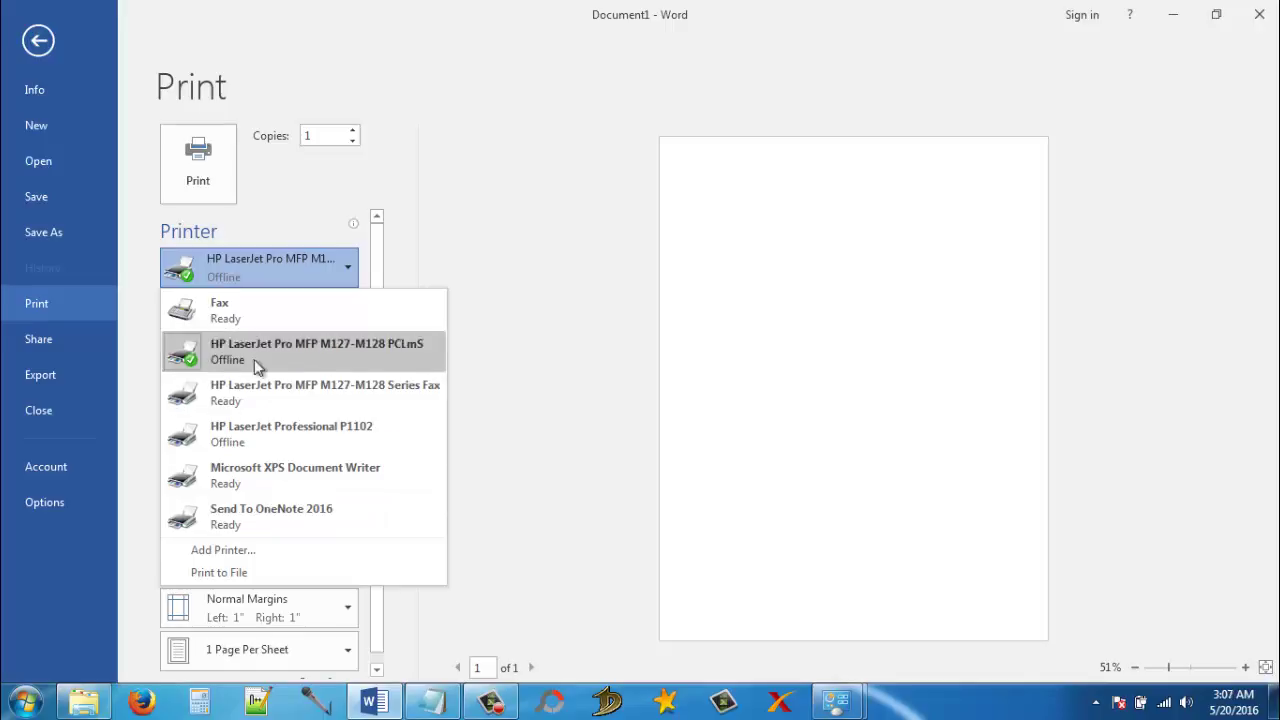
pyautogui.click(500, 243)
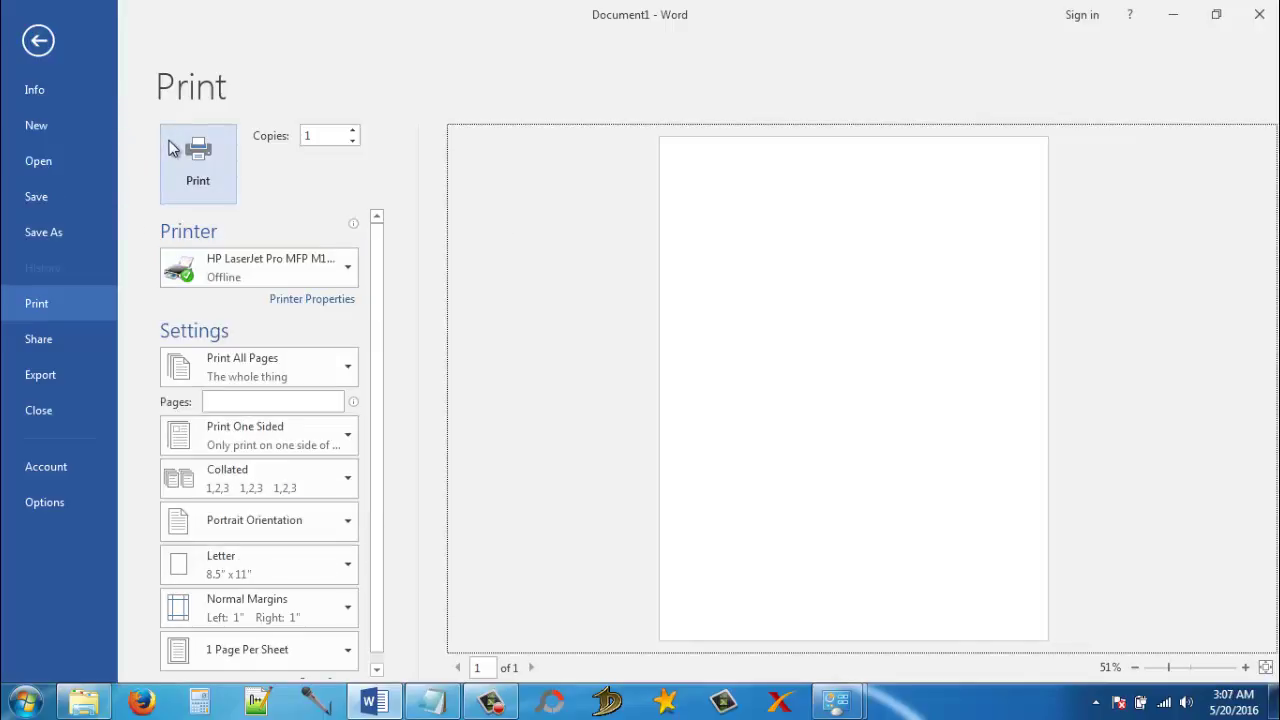
pyautogui.click(1259, 15)
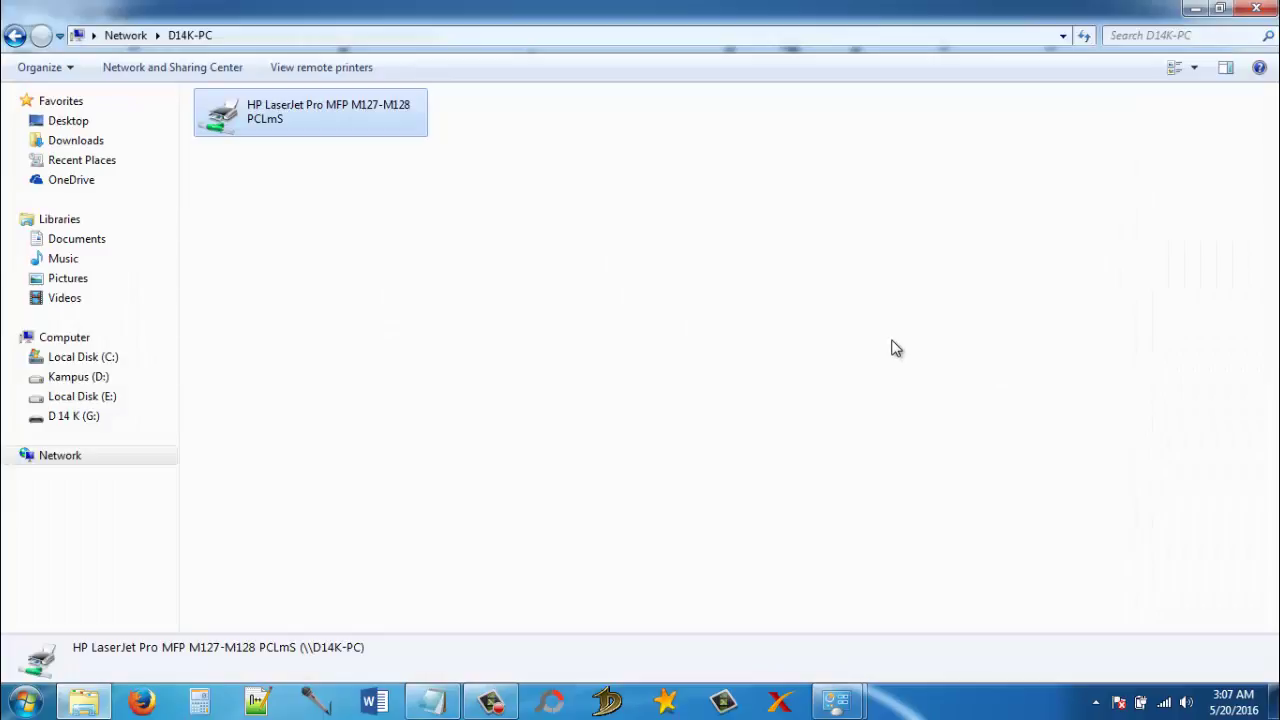
# View the network properties of the shared HP LaserJet Pro printer in the D14K-PC location
pyautogui.rightClick(334, 122)
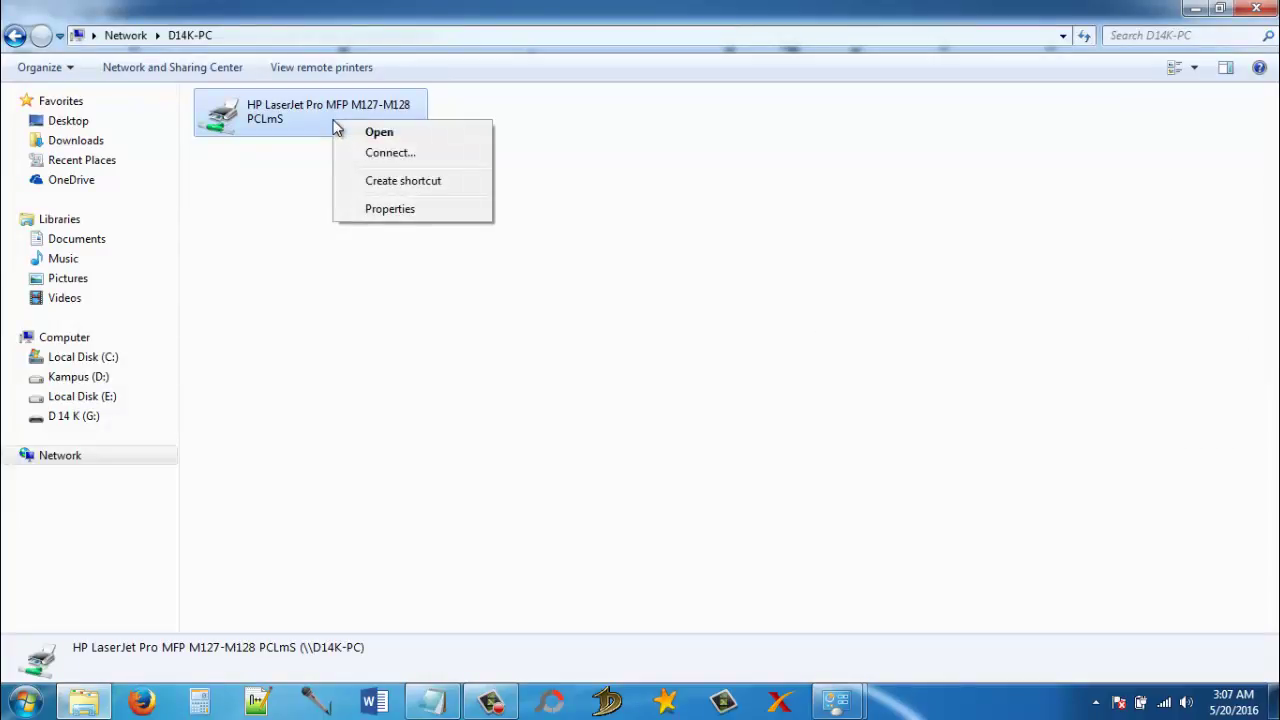
pyautogui.click(385, 210)
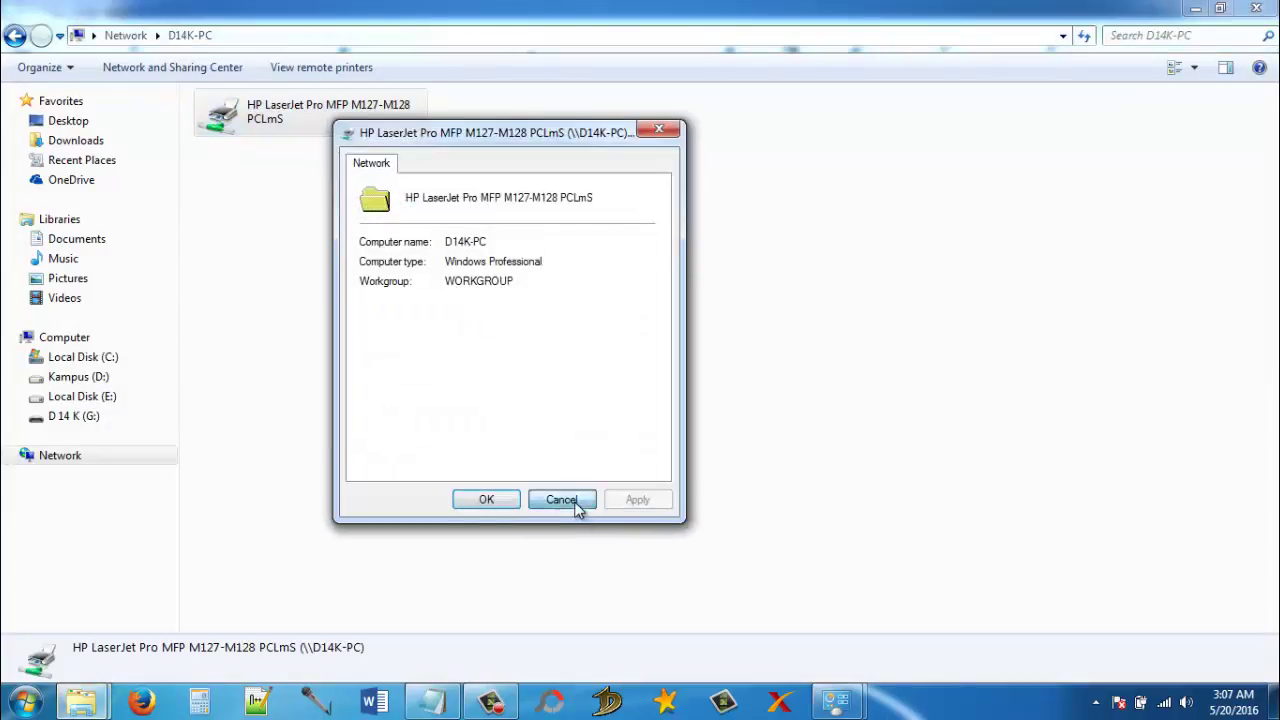
pyautogui.click(562, 499)
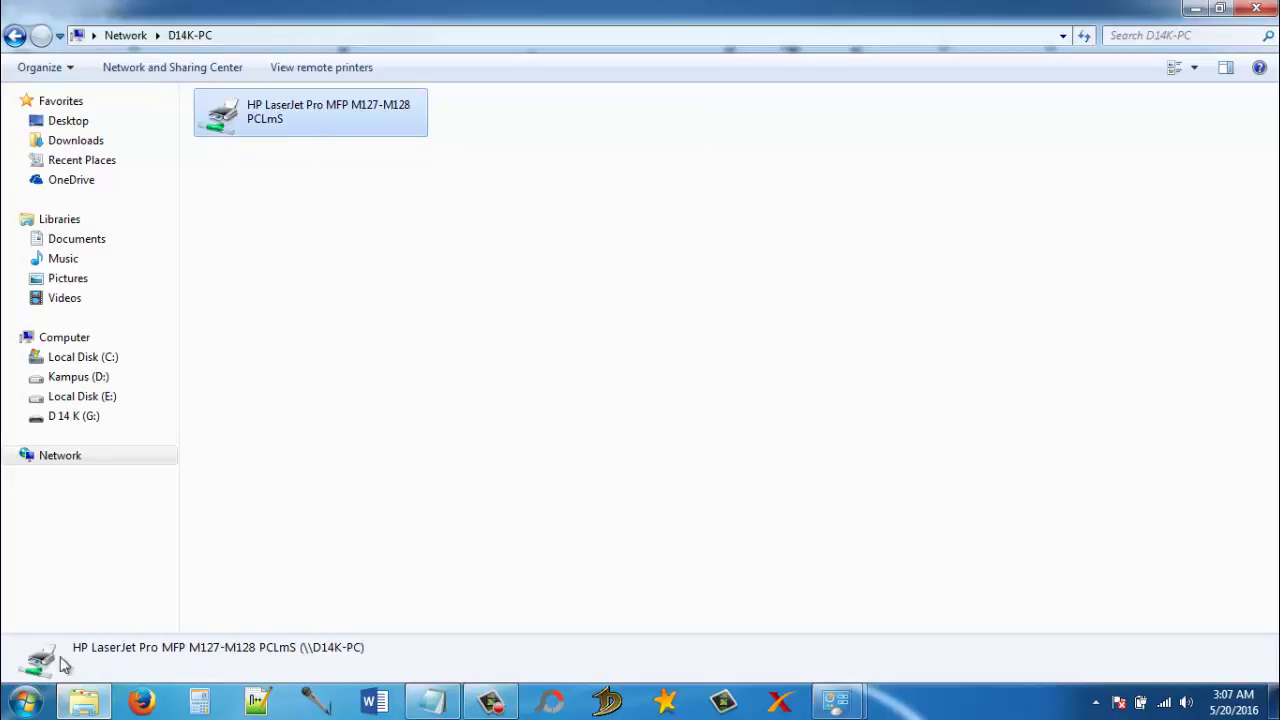
# Stop sharing the HP LaserJet Pro MFP M127-M128 PCLmS printer in its printer properties, and refresh the D14K-PC network location
pyautogui.click(24, 702)
pyautogui.click(294, 487)
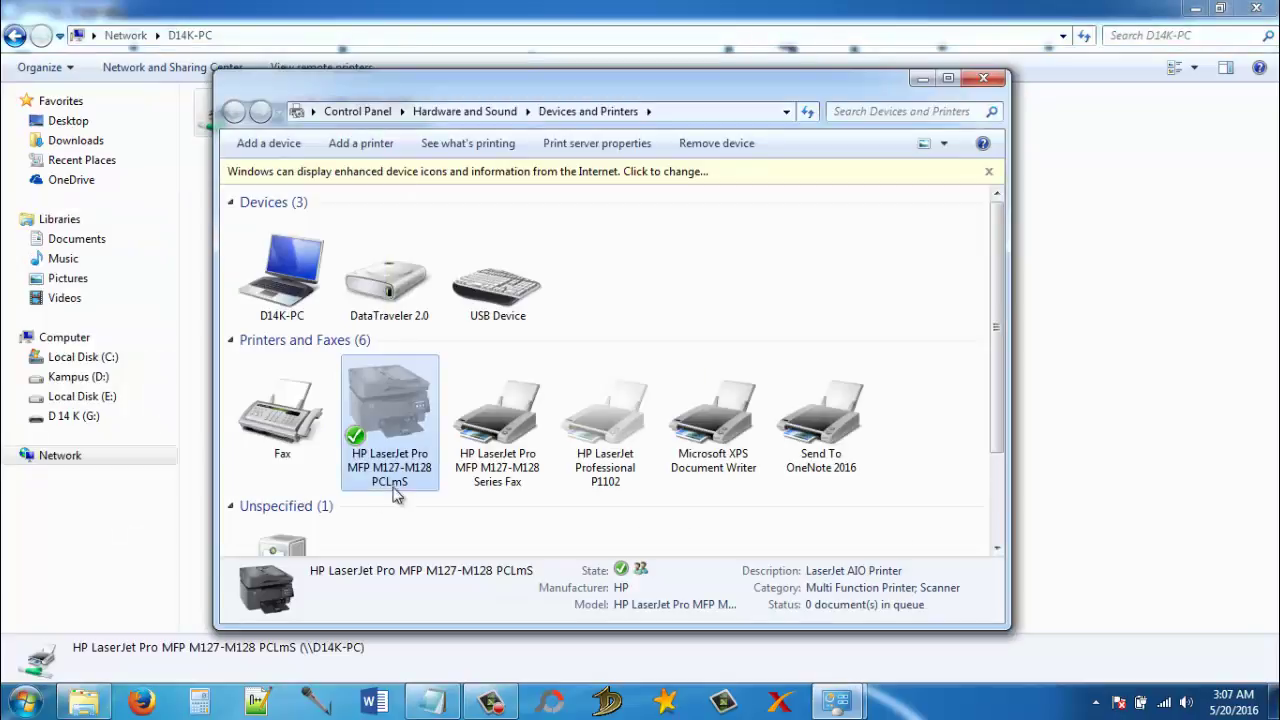
pyautogui.rightClick(413, 445)
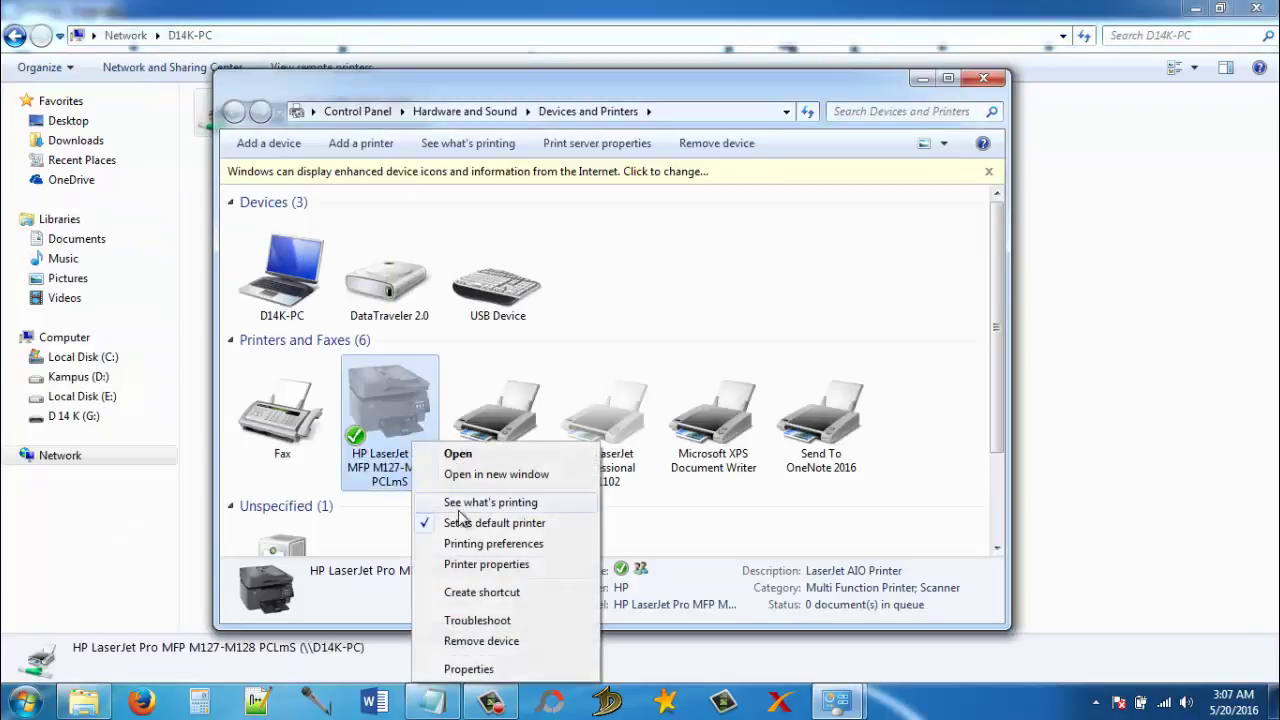
pyautogui.click(473, 565)
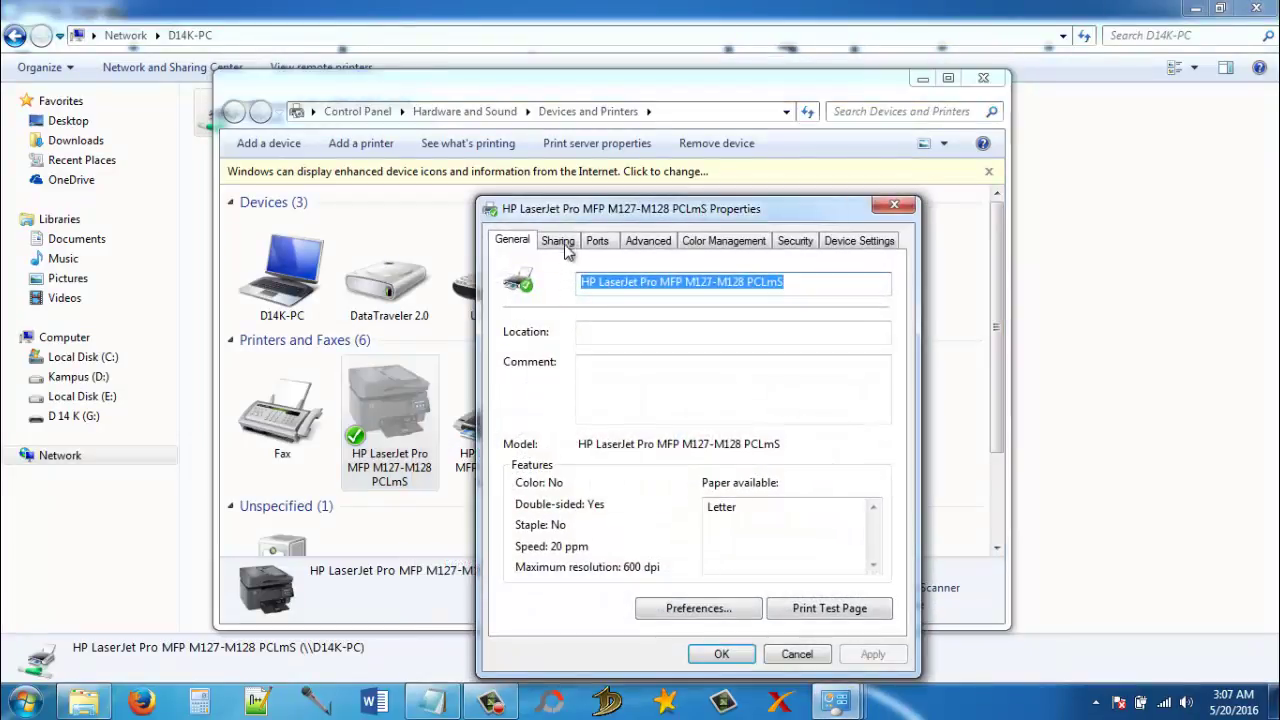
pyautogui.click(564, 248)
pyautogui.click(526, 376)
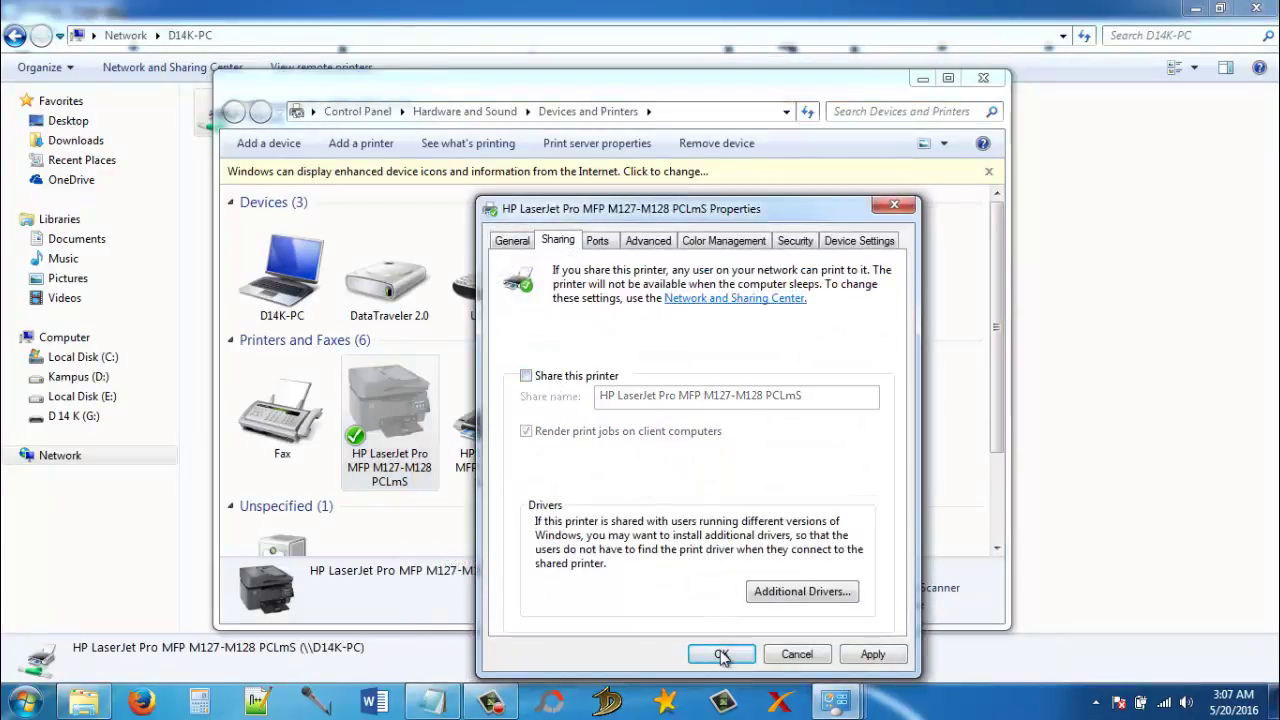
pyautogui.click(722, 655)
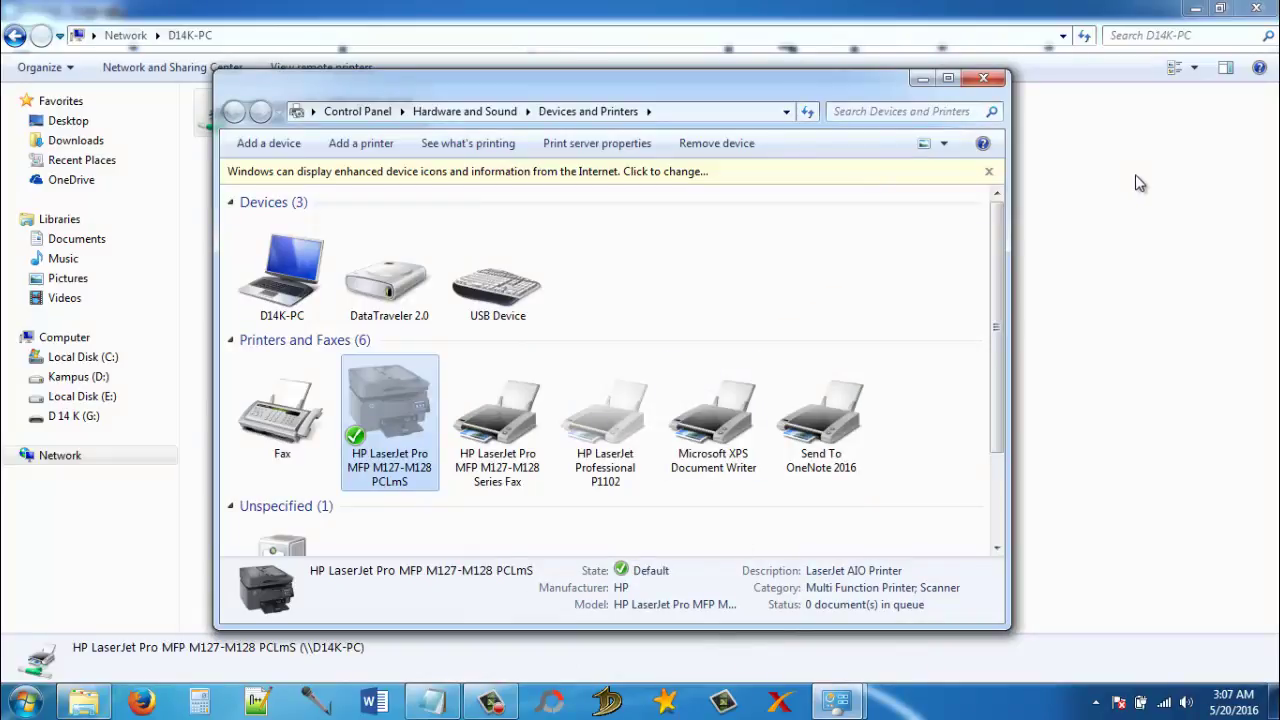
pyautogui.hotkey('alt', 'F4')
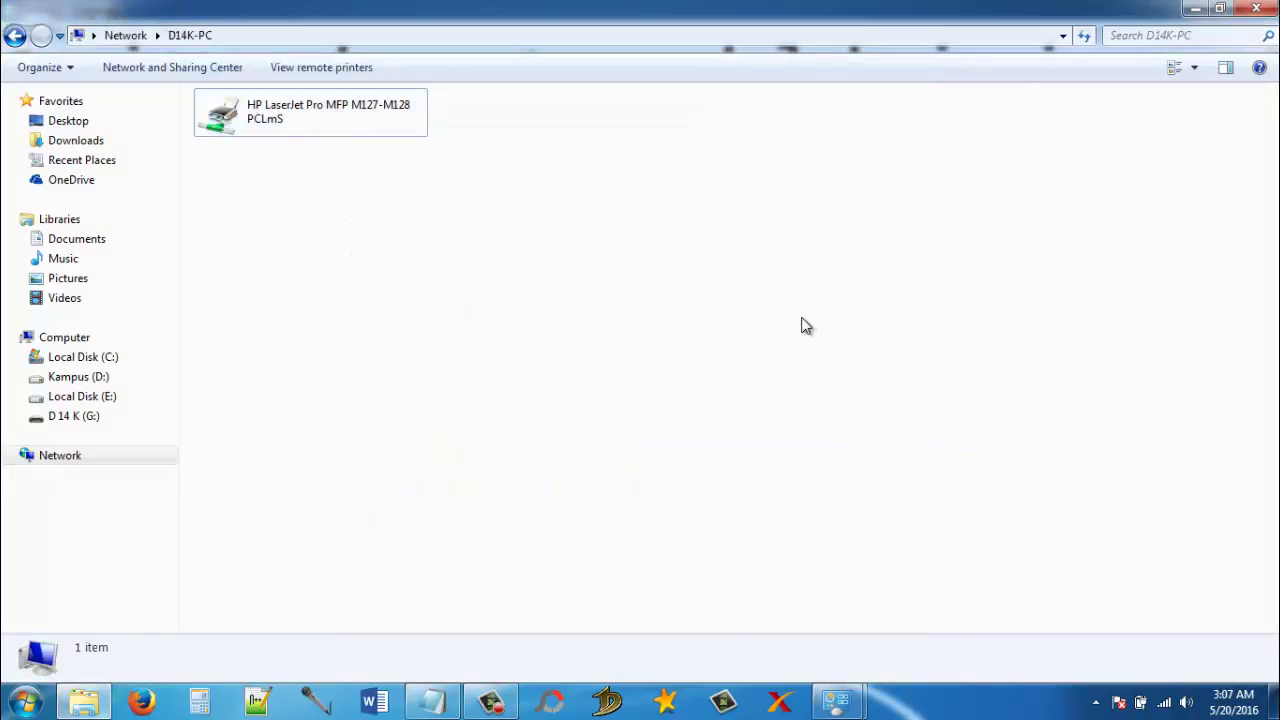
pyautogui.click(1084, 35)
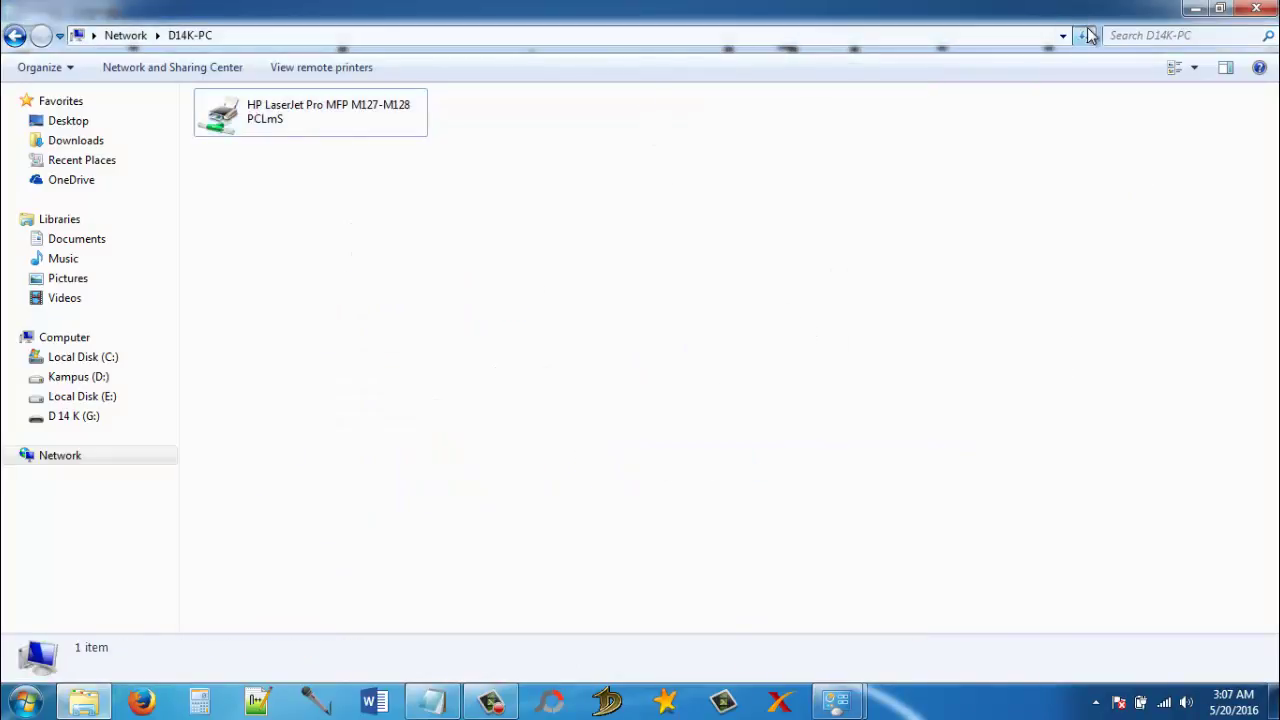
# Disconnect the computer from the Kaizen wireless network
pyautogui.click(1163, 702)
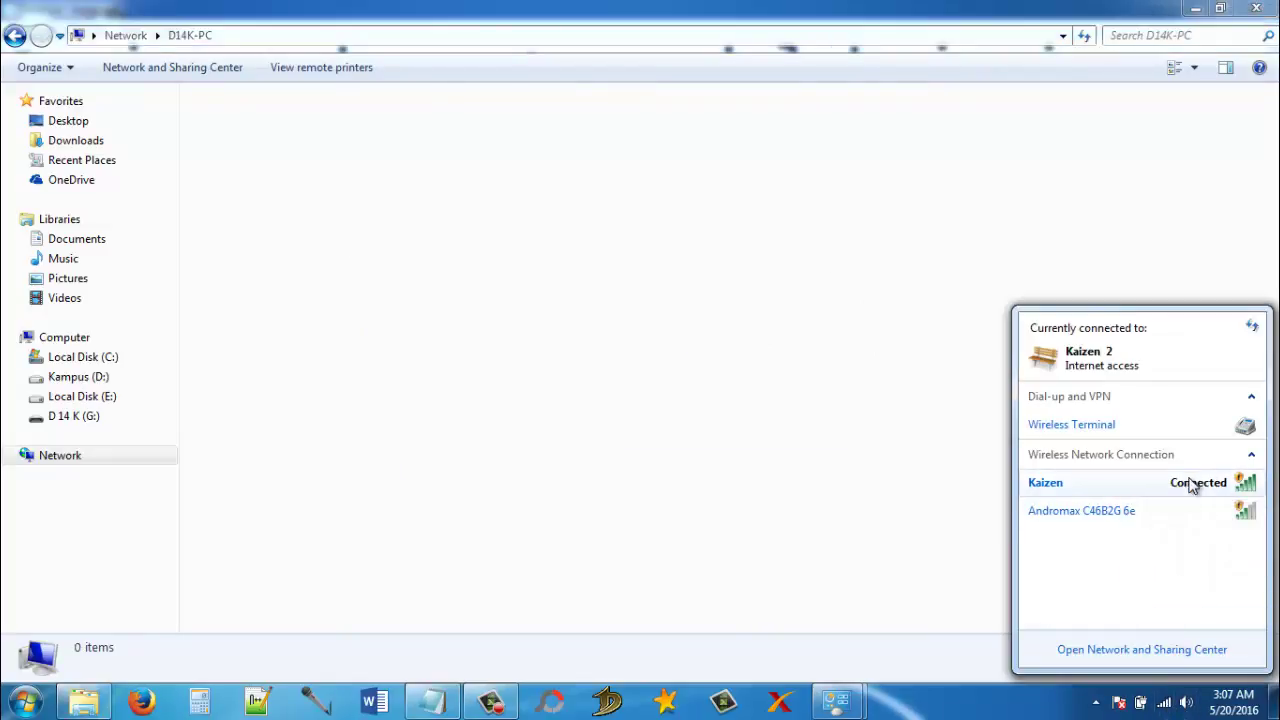
pyautogui.click(1190, 486)
pyautogui.click(1199, 510)
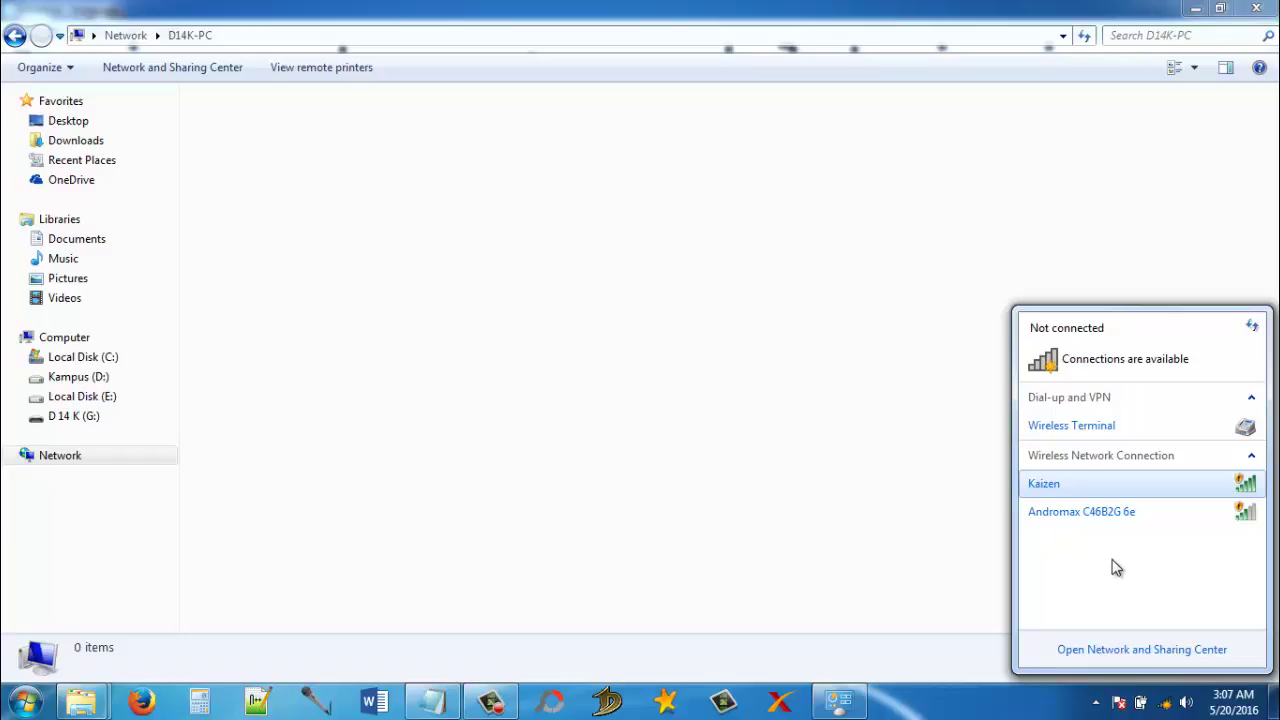
# From the Network and Sharing Center, manage the wireless networks and start adding an ad hoc network
pyautogui.click(1083, 650)
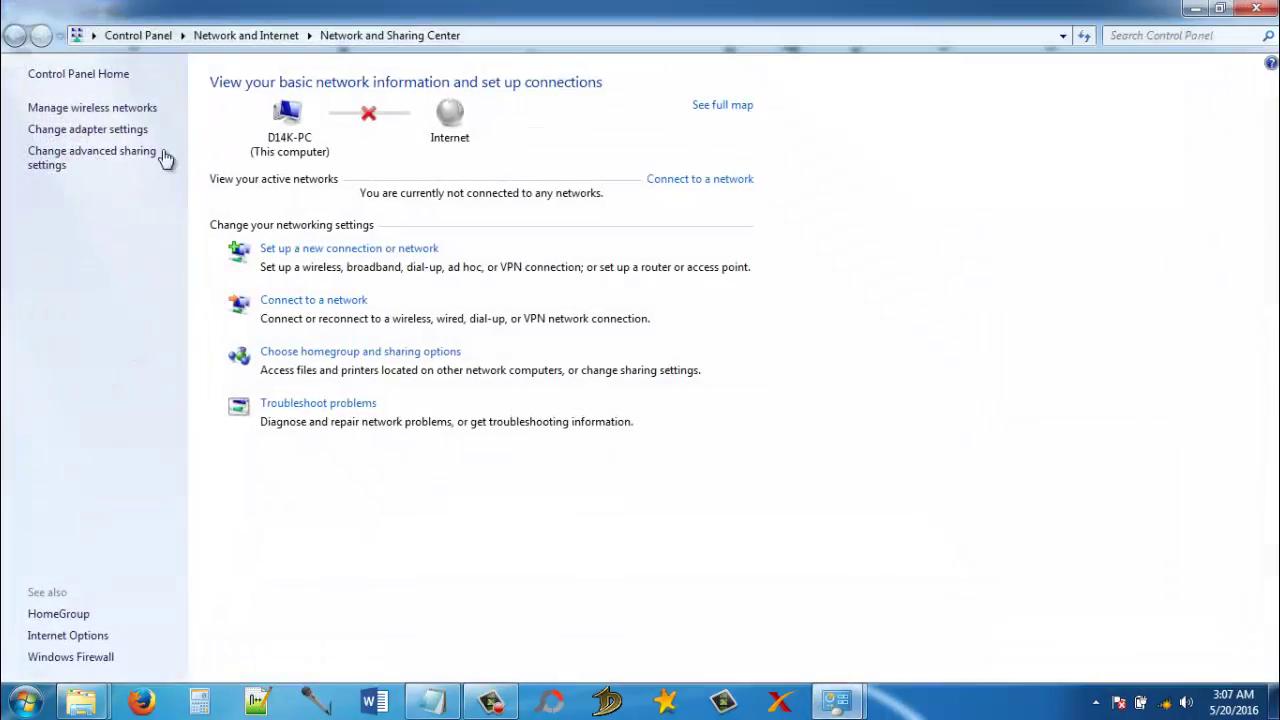
pyautogui.click(112, 109)
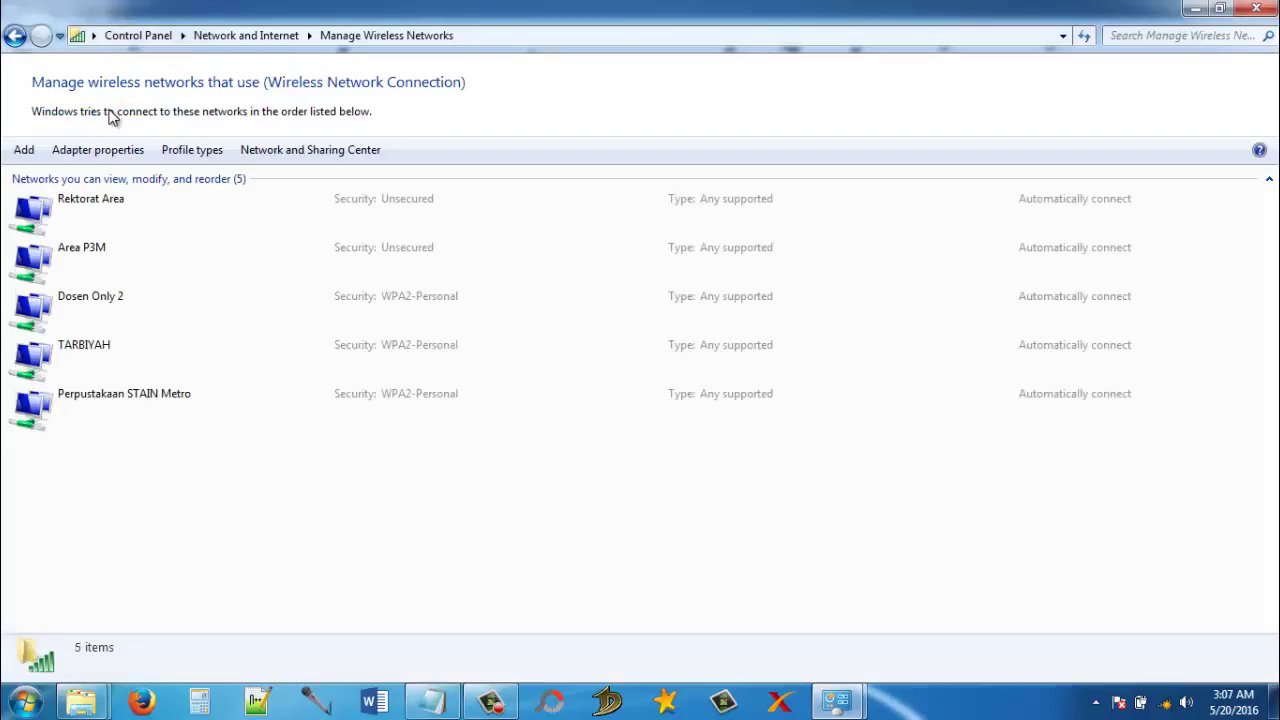
pyautogui.click(27, 156)
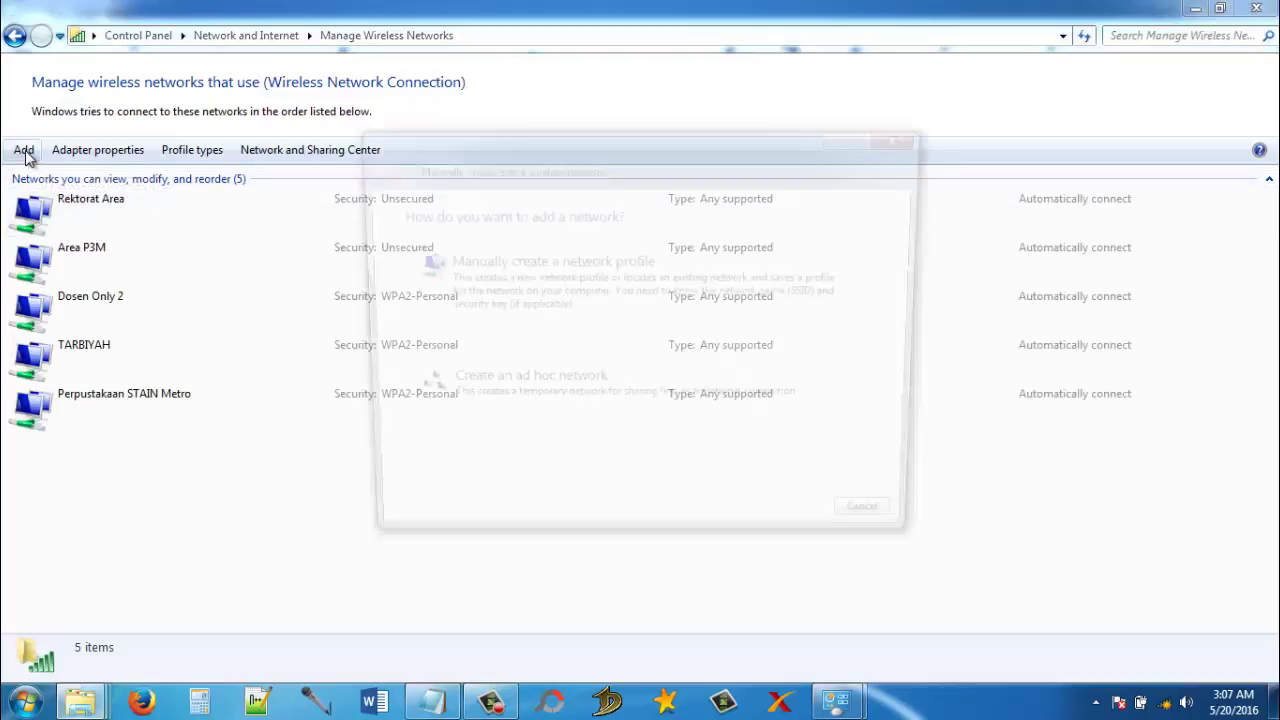
pyautogui.click(563, 398)
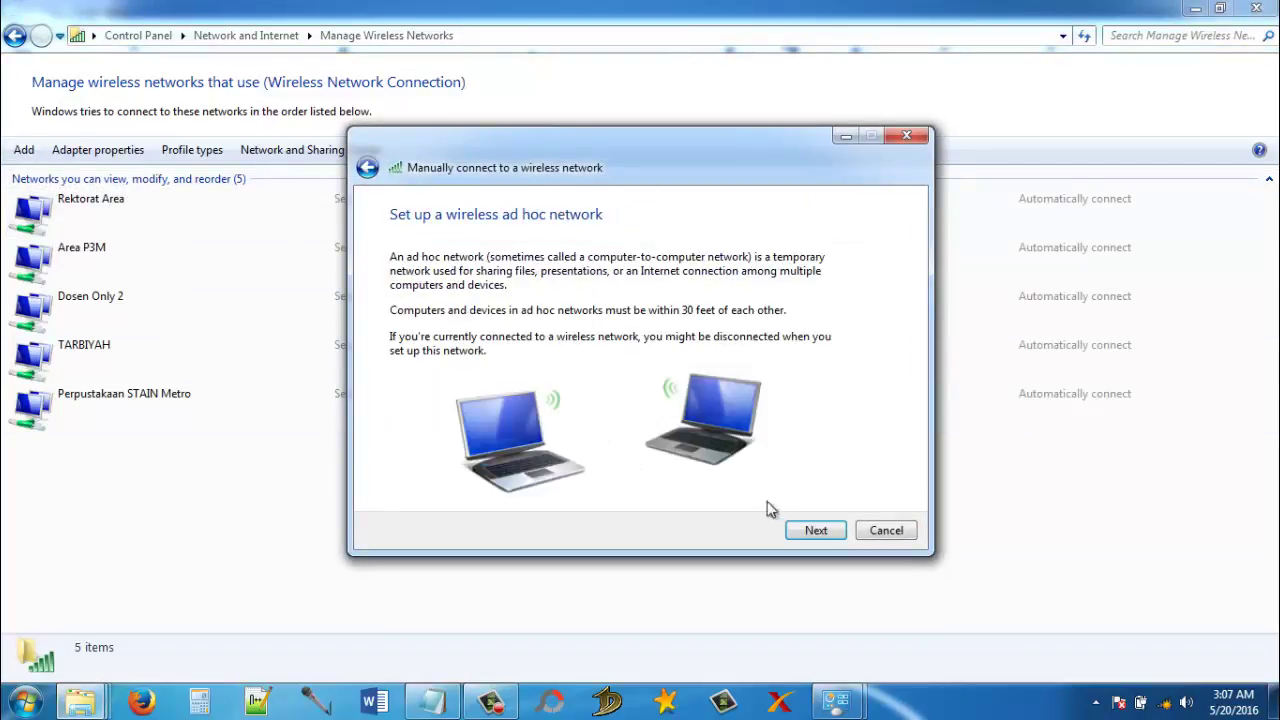
# Create the ad hoc network named D 14 K with No authentication (Open) as security type, and save the network
pyautogui.click(825, 528)
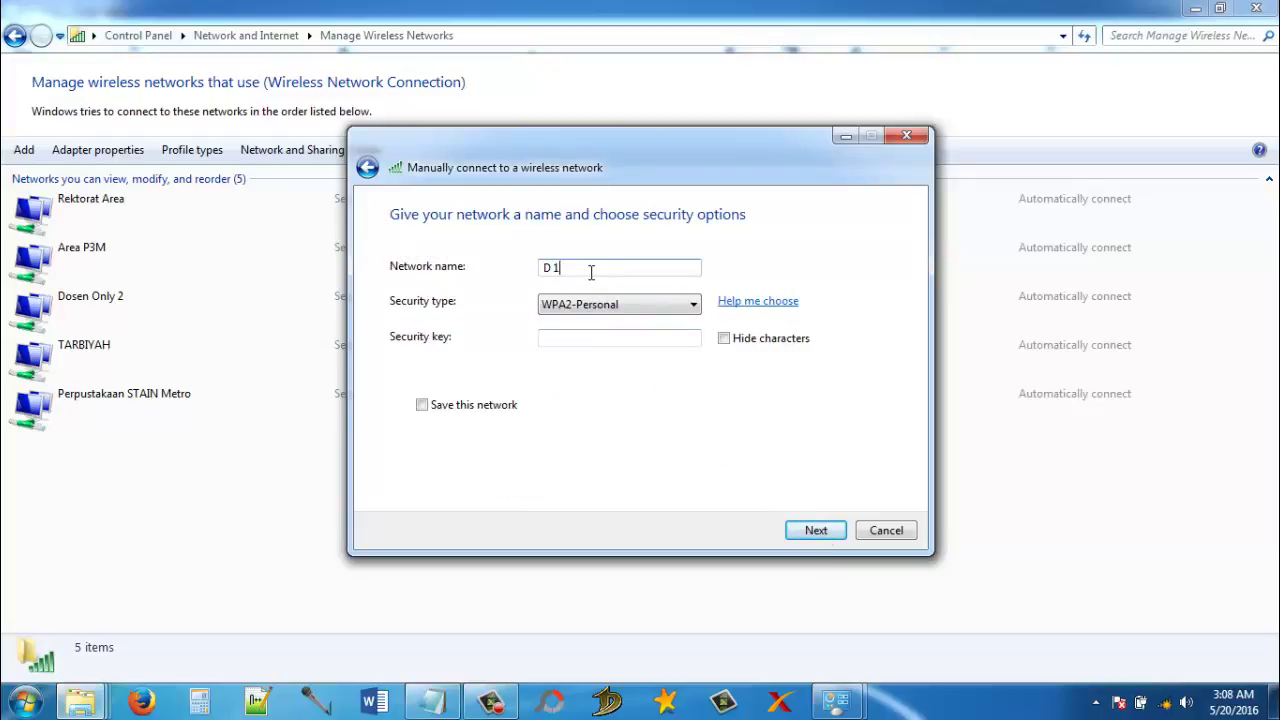
pyautogui.click(650, 304)
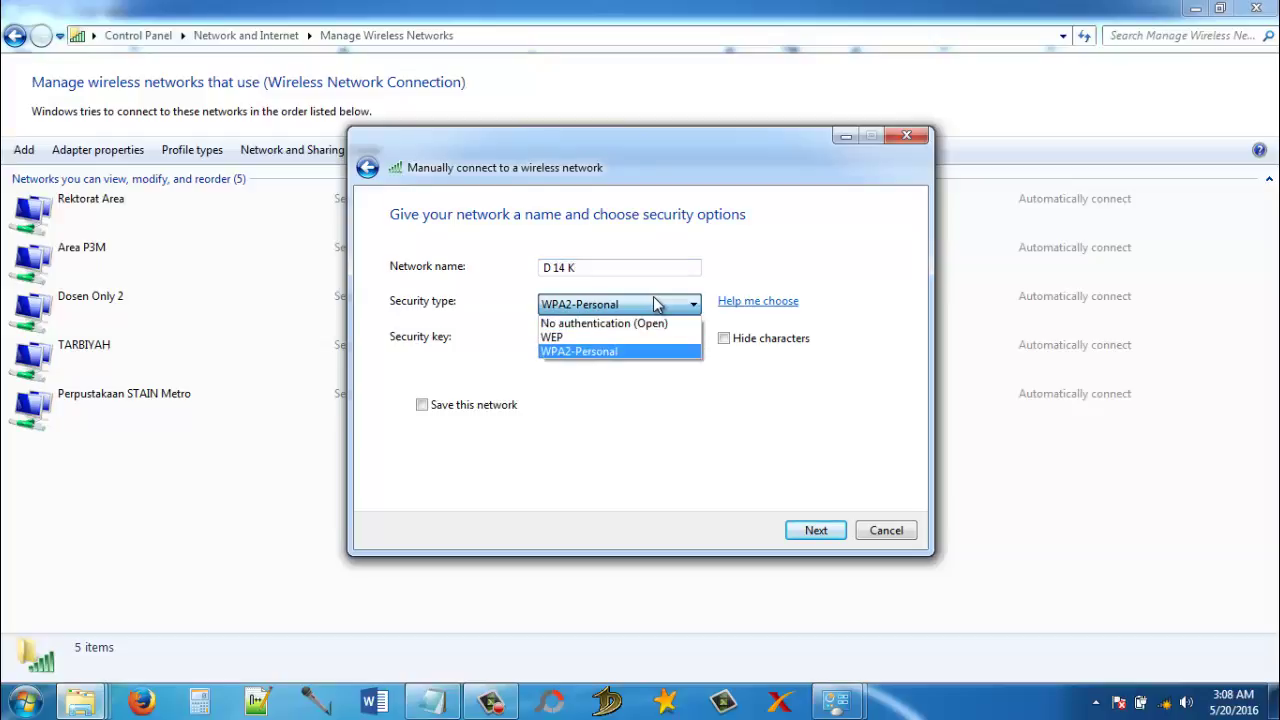
pyautogui.click(590, 376)
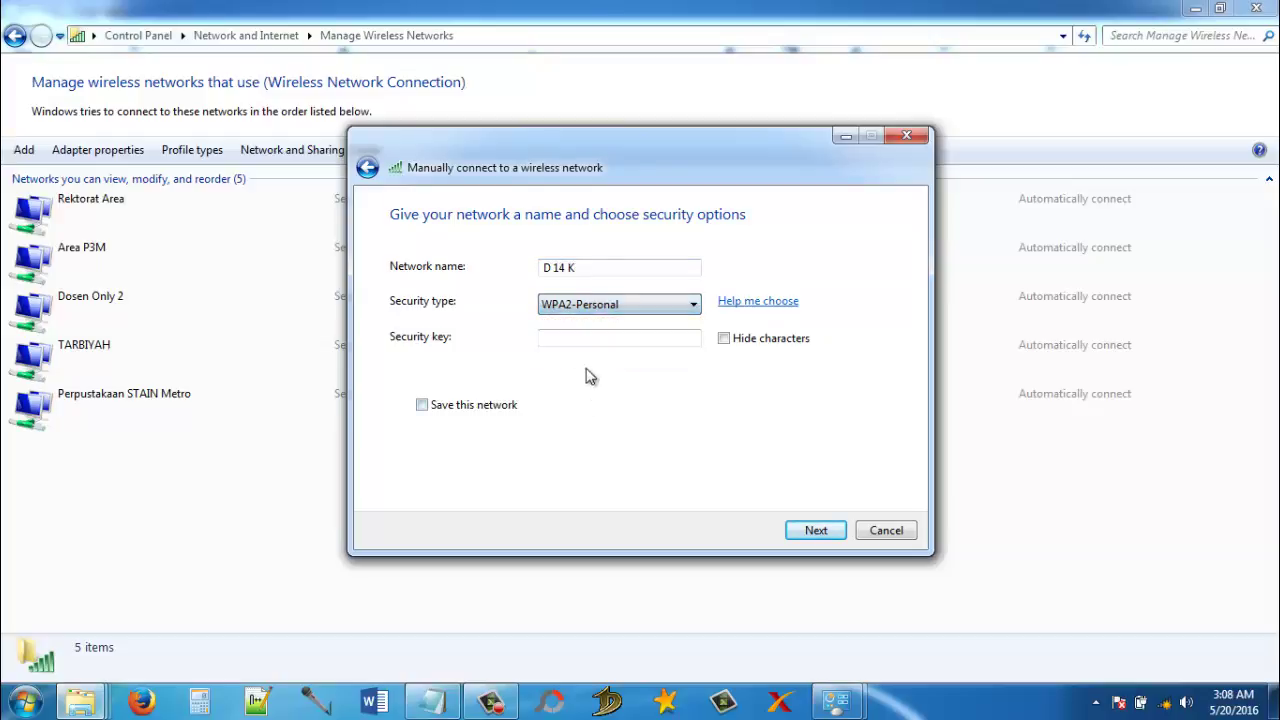
pyautogui.click(586, 338)
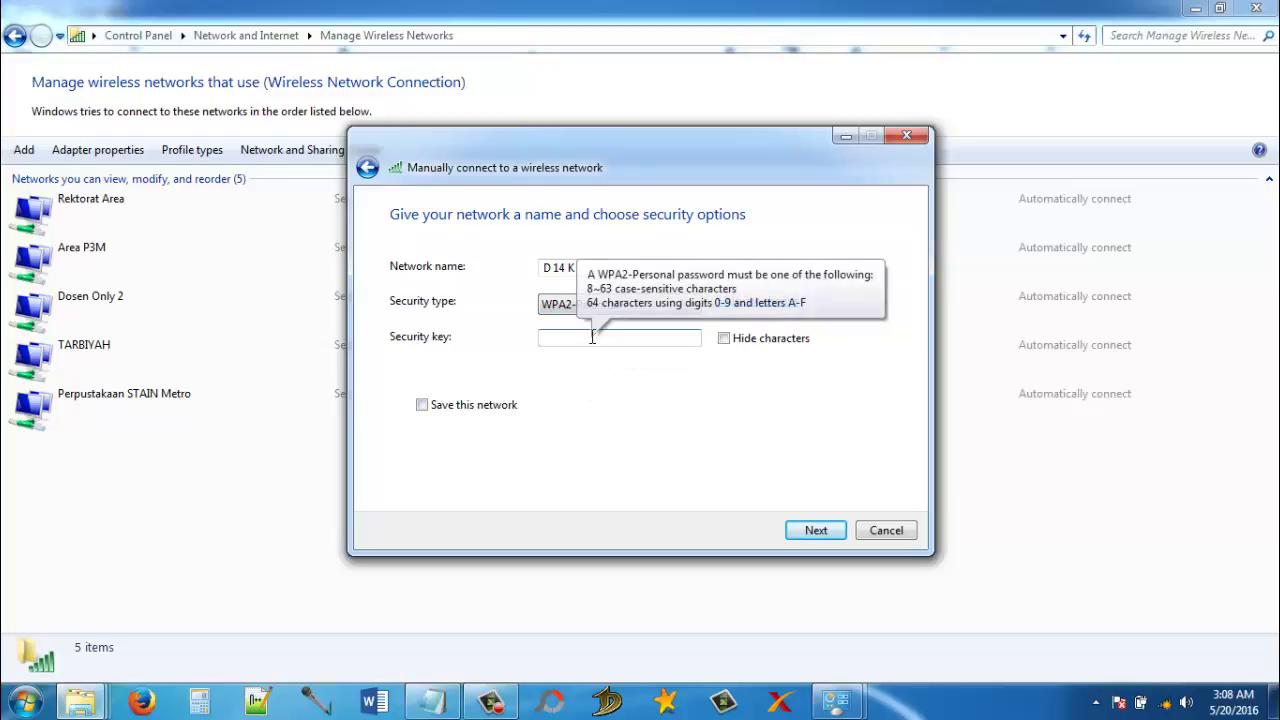
pyautogui.click(688, 306)
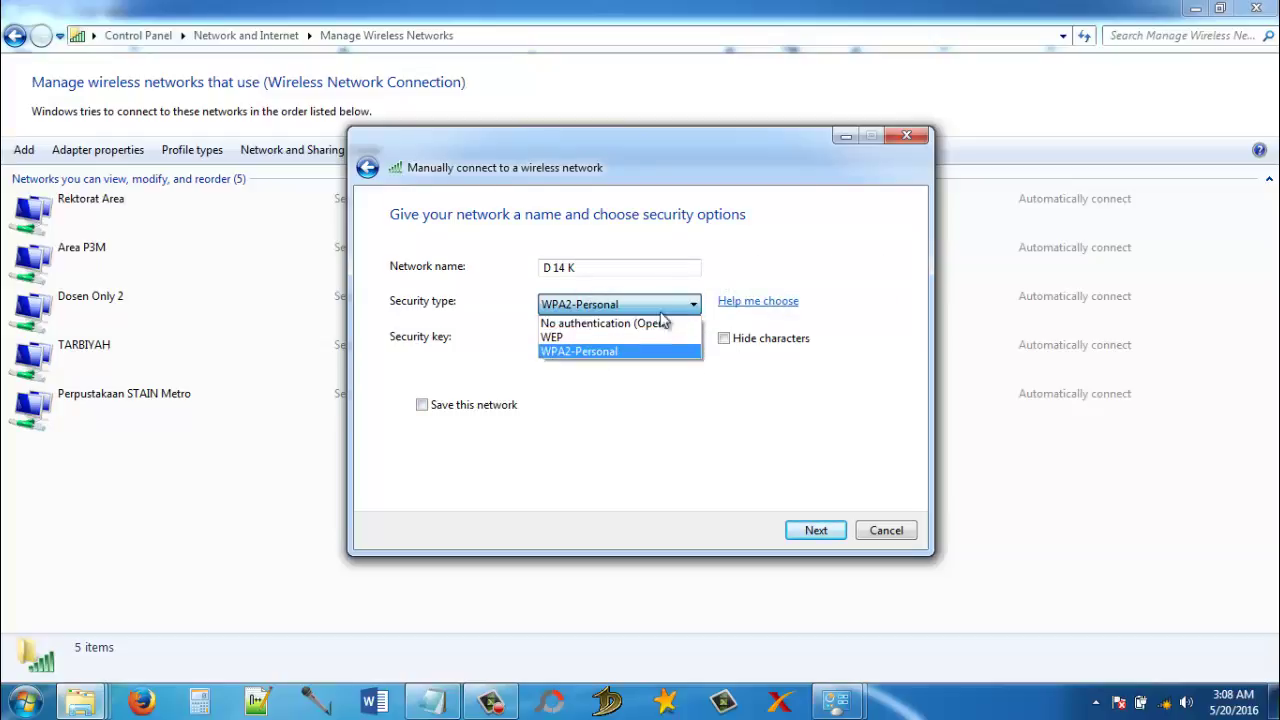
pyautogui.click(631, 322)
pyautogui.click(421, 405)
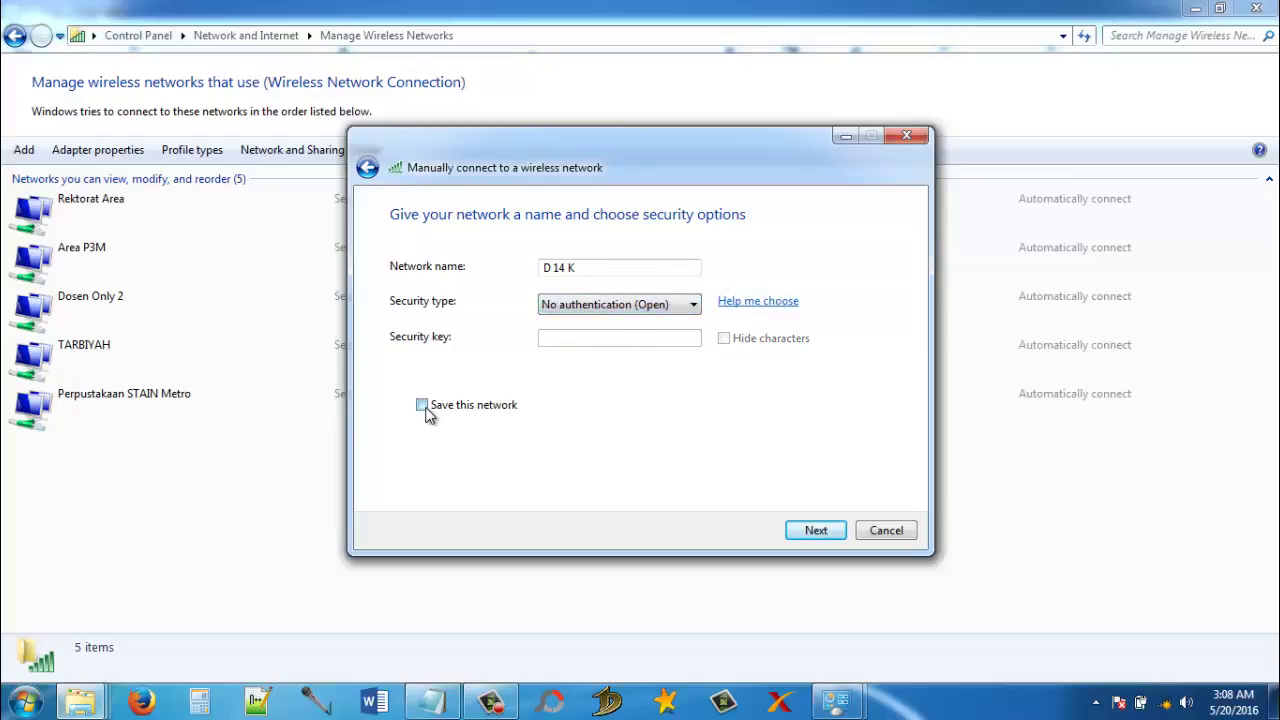
pyautogui.click(816, 537)
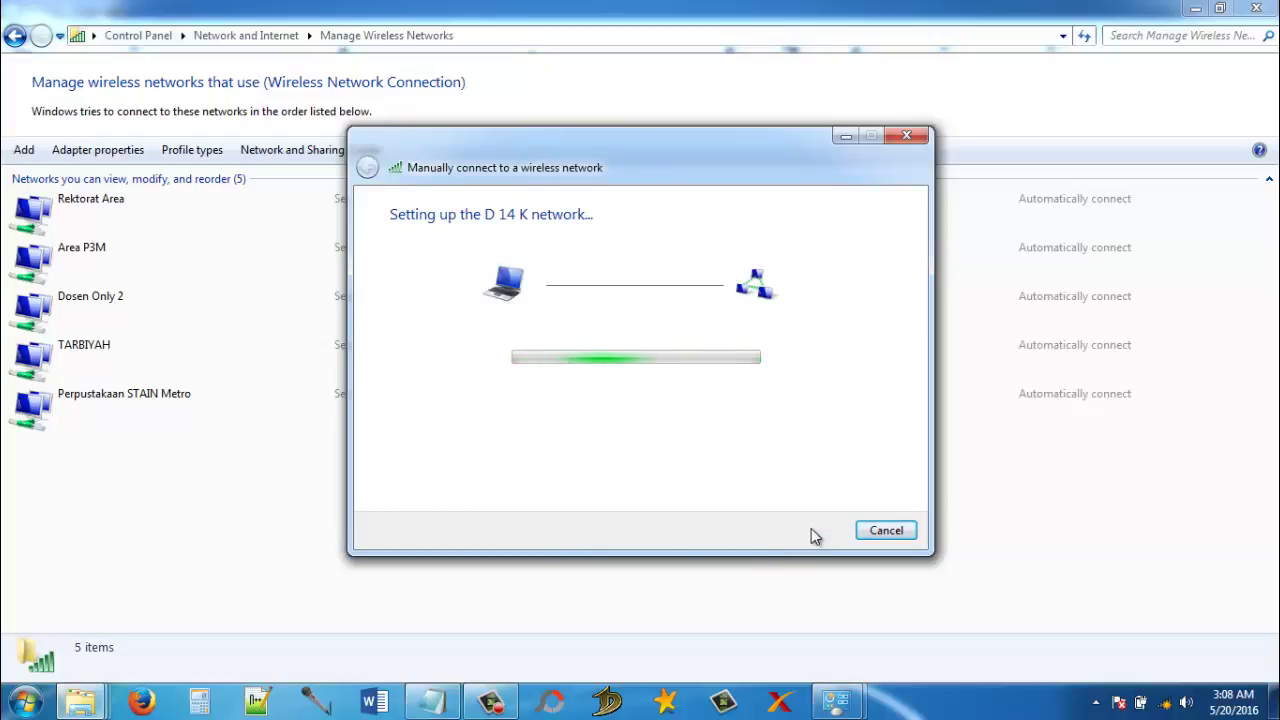
pyautogui.click(884, 531)
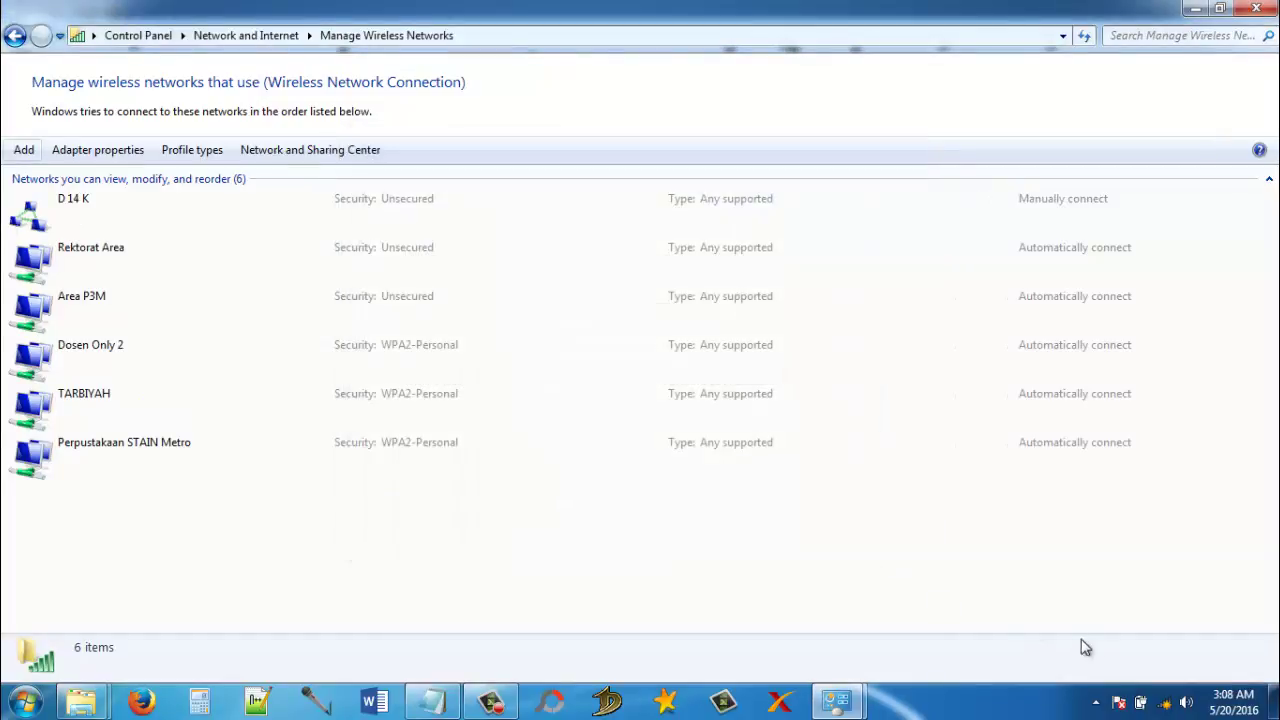
# Check the D 14 K network in the available wireless connections and reconnect the computer to Kaizen
pyautogui.click(1163, 702)
pyautogui.moveTo(1054, 495)
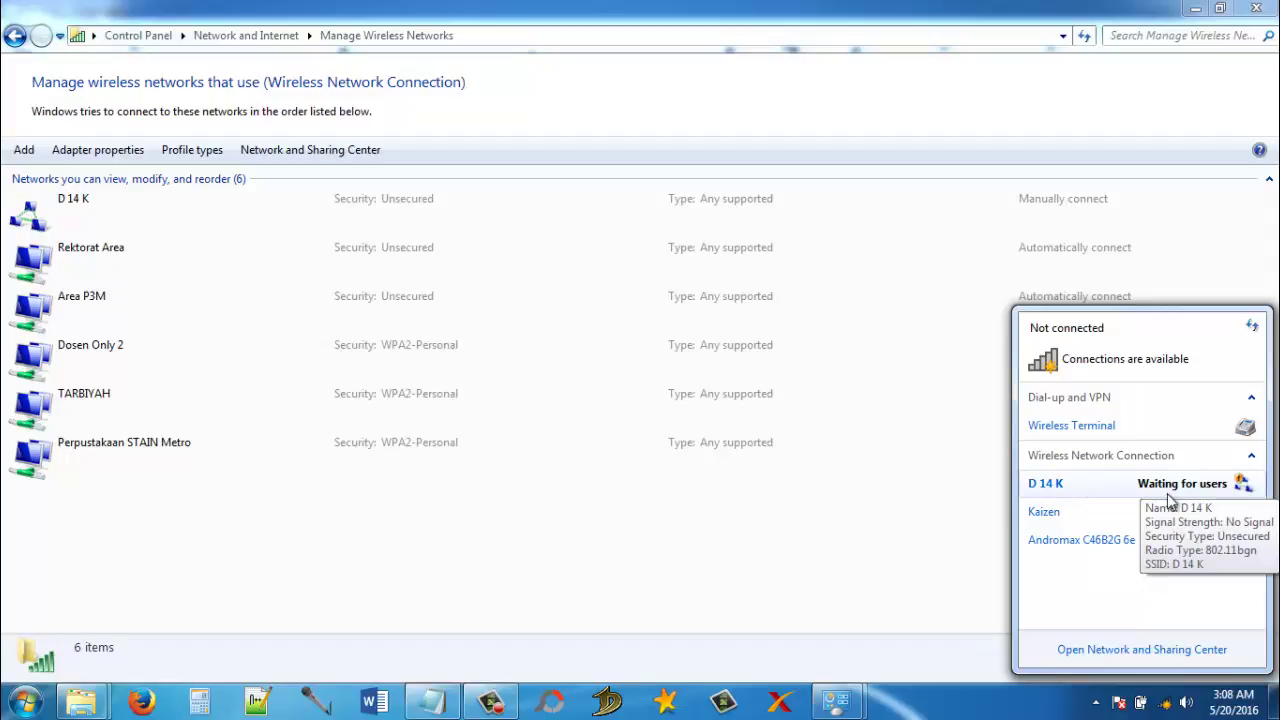
pyautogui.moveTo(1057, 520)
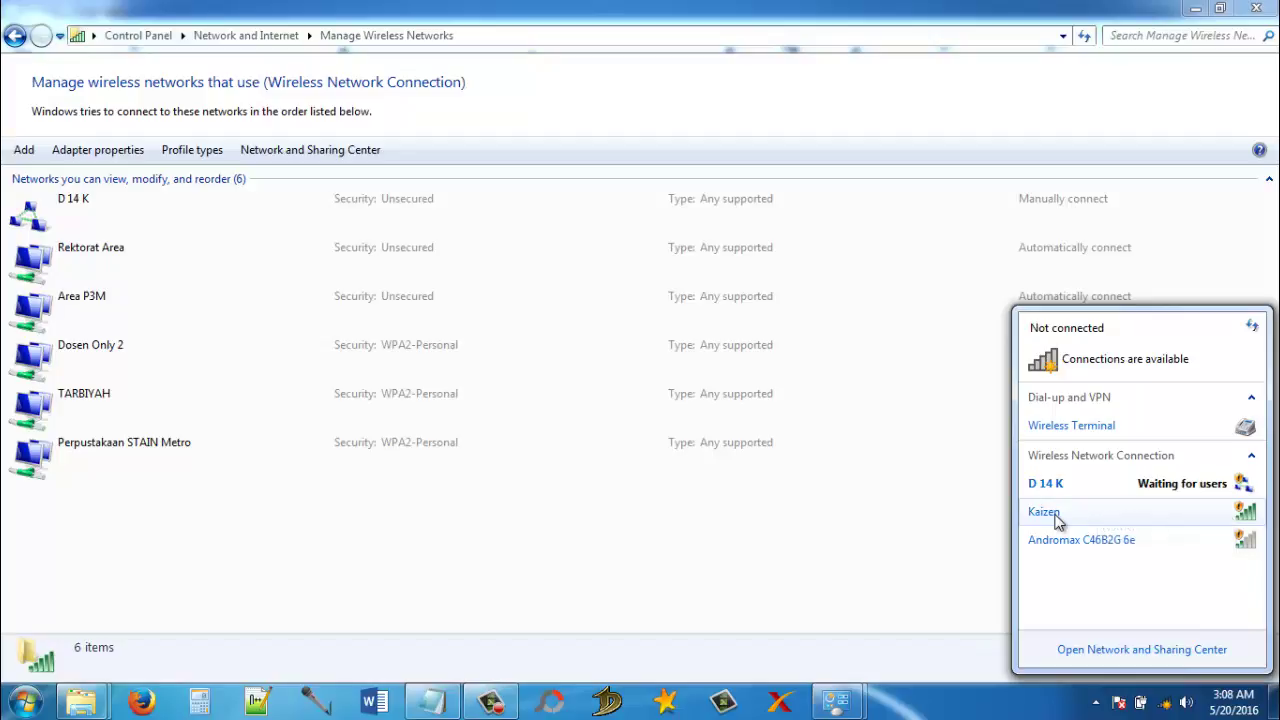
pyautogui.click(1118, 490)
pyautogui.click(1214, 524)
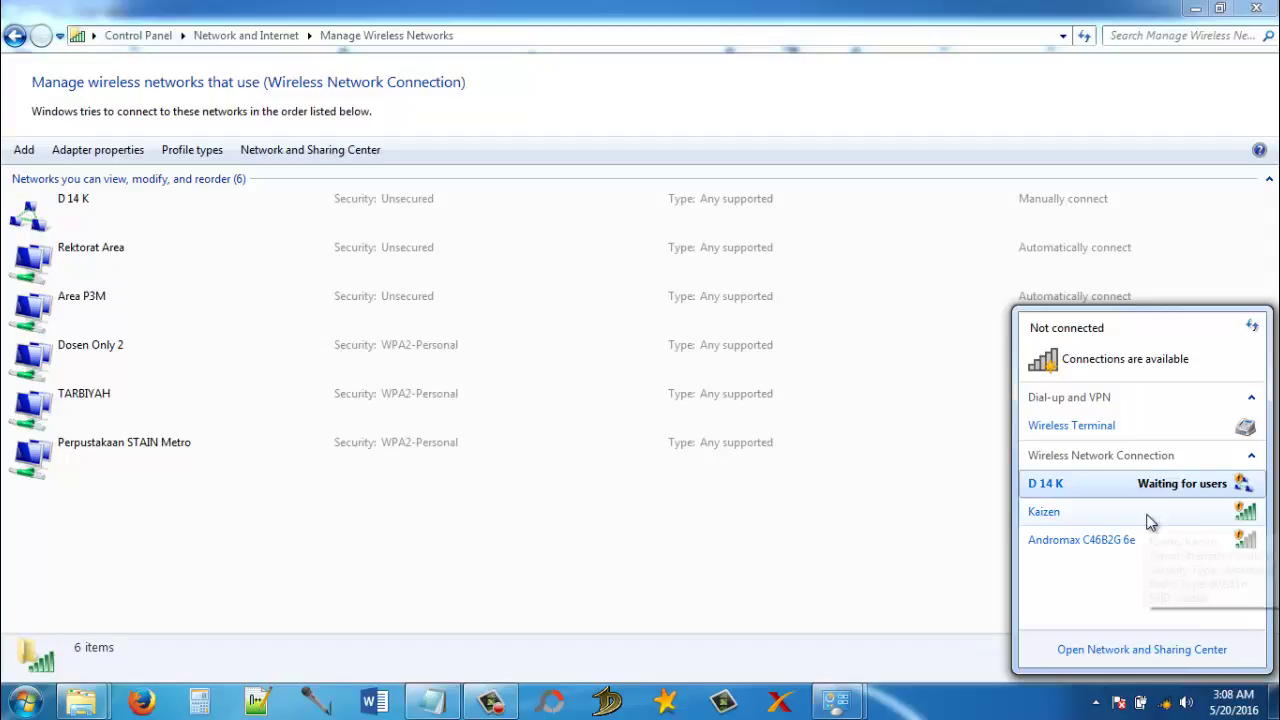
pyautogui.click(1093, 518)
pyautogui.click(1224, 581)
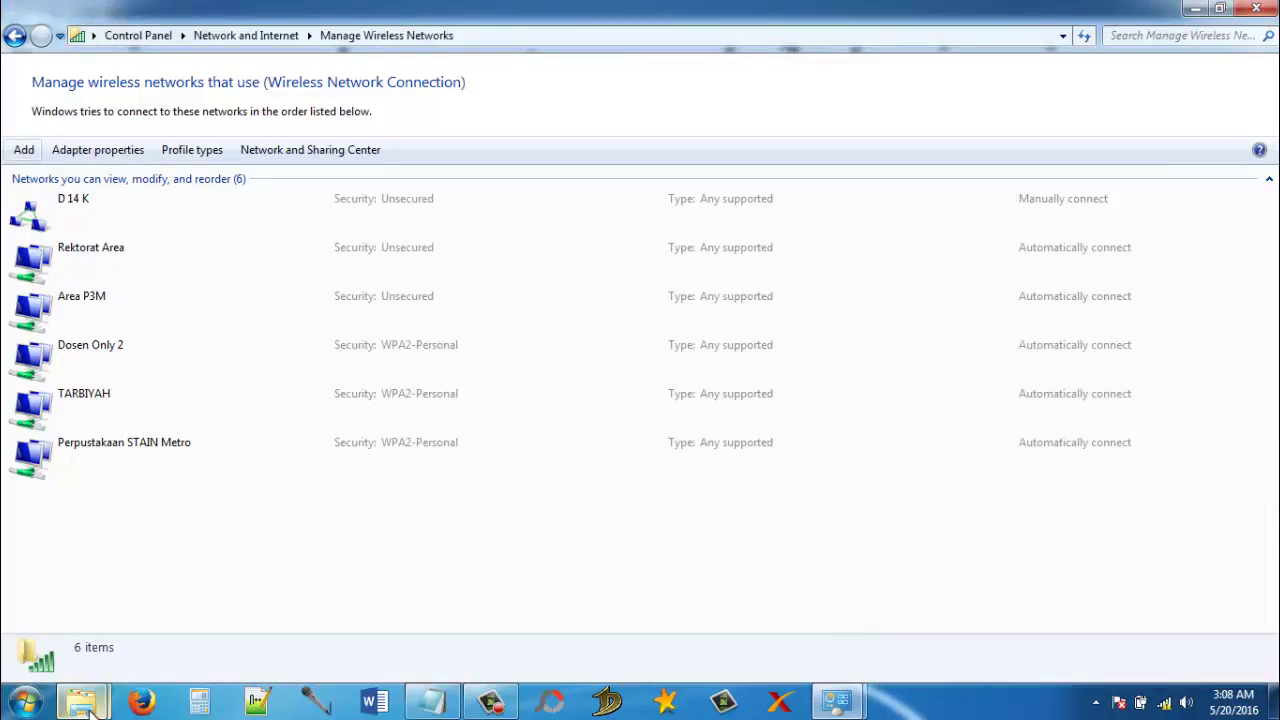
# Switch to the file explorer's D14K-PC location and select its network path
pyautogui.moveTo(85, 702)
pyautogui.click(155, 603)
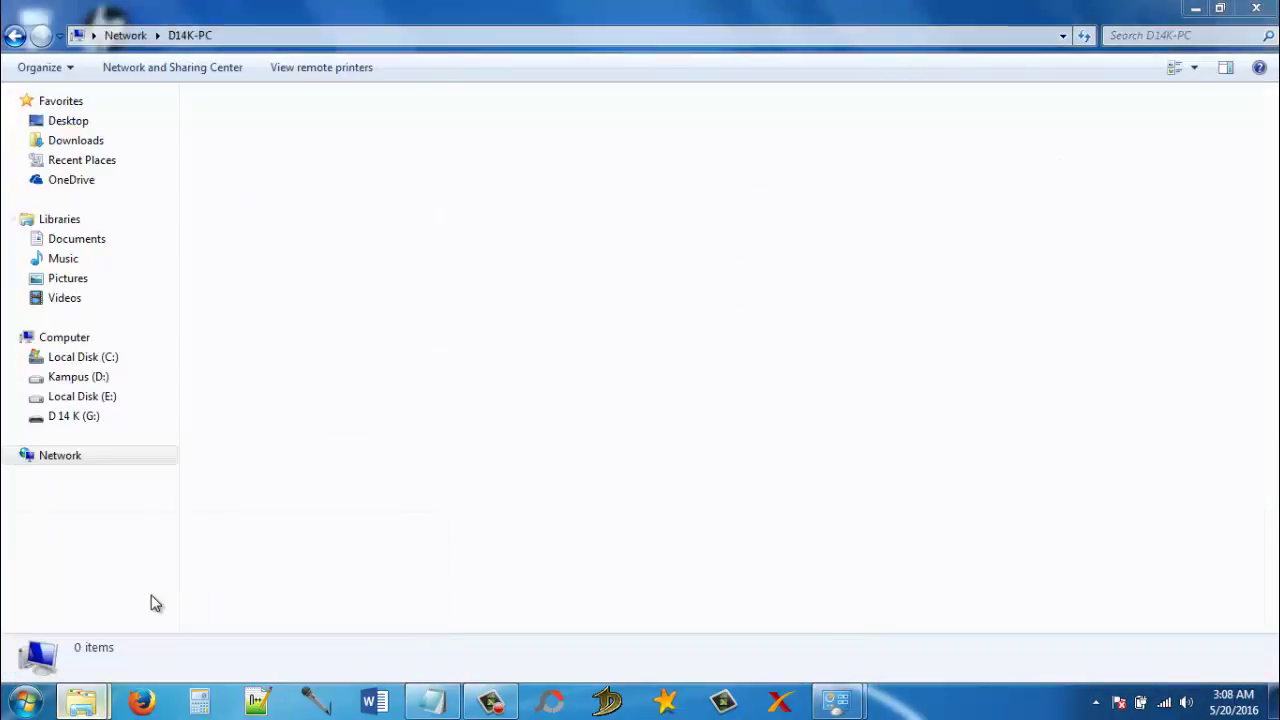
pyautogui.click(231, 35)
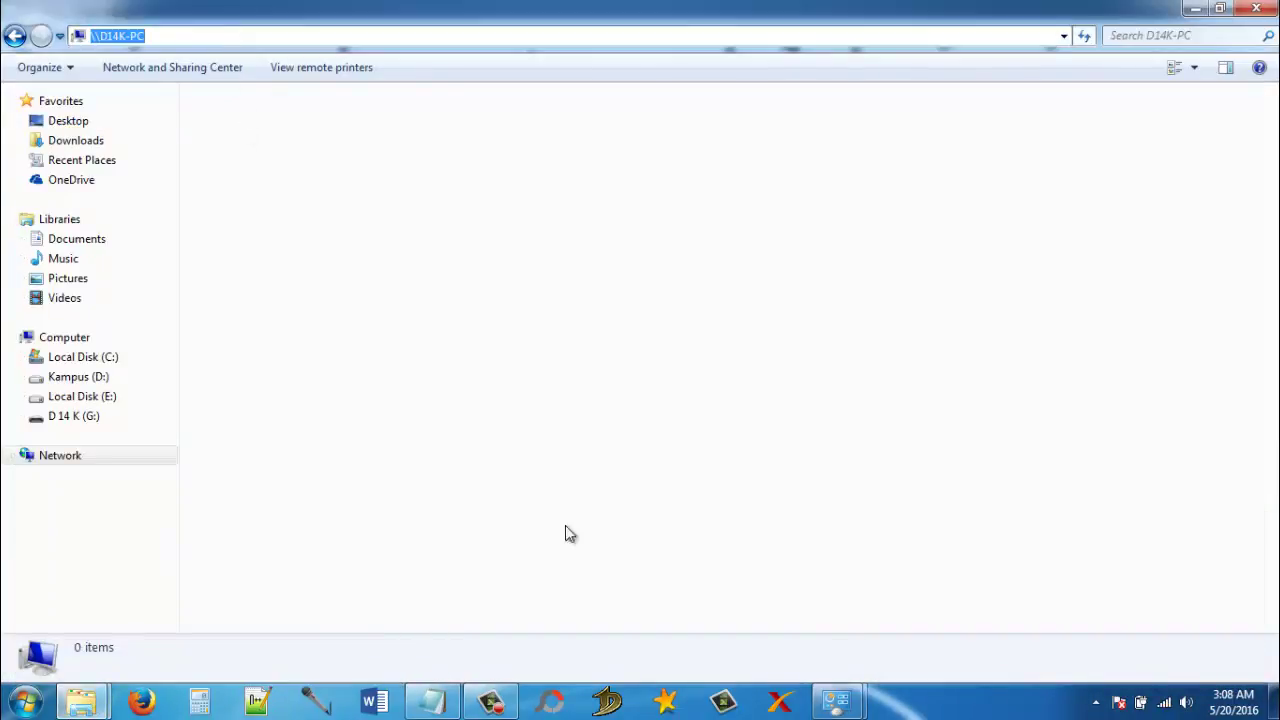
# Open the Kaizen wireless connection's status and bring up its network connection details to check the IPv4 address
pyautogui.click(1163, 702)
pyautogui.rightClick(1102, 484)
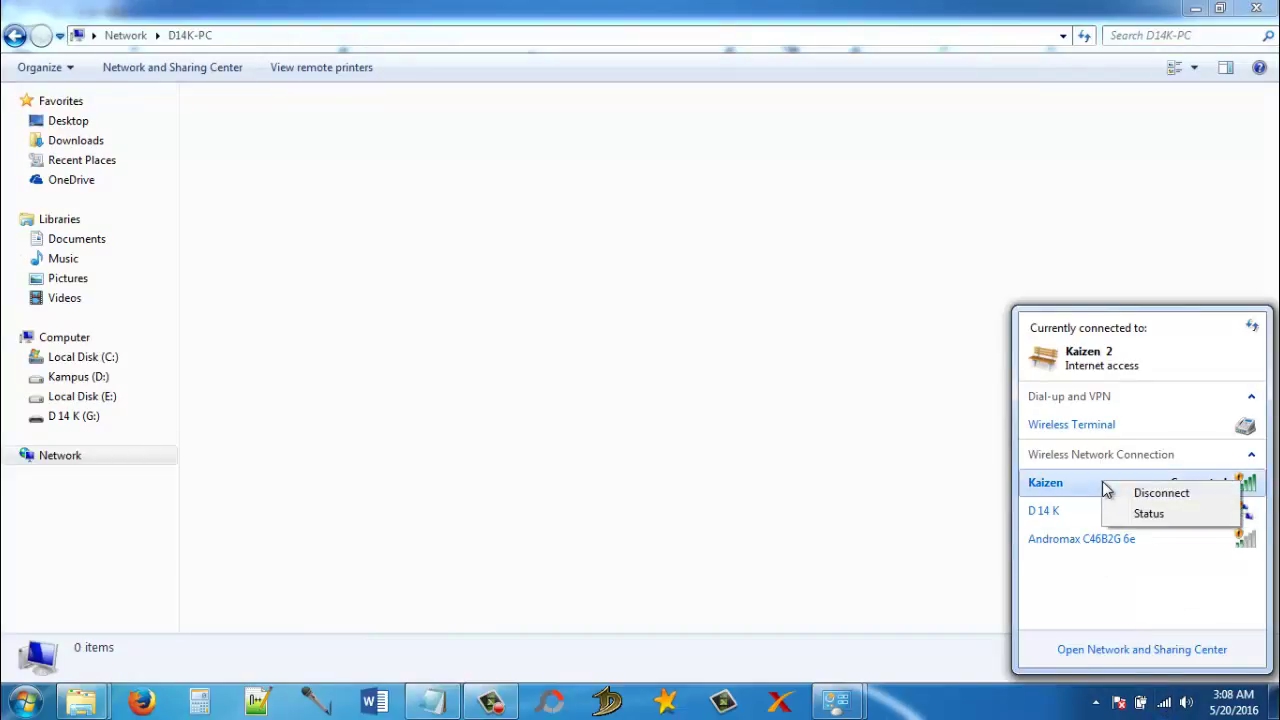
pyautogui.click(1145, 516)
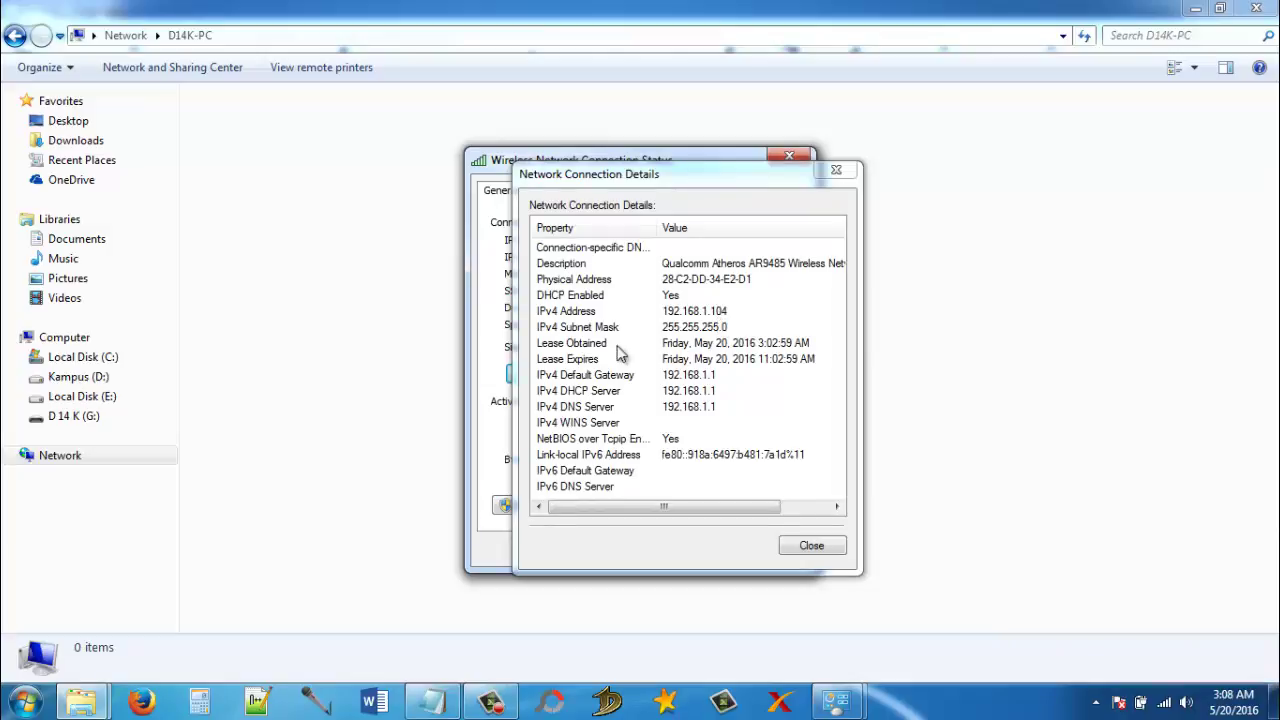
# Try to open the network path \\192.168.1.104 from the program and file search
pyautogui.click(18, 705)
pyautogui.click(49, 653)
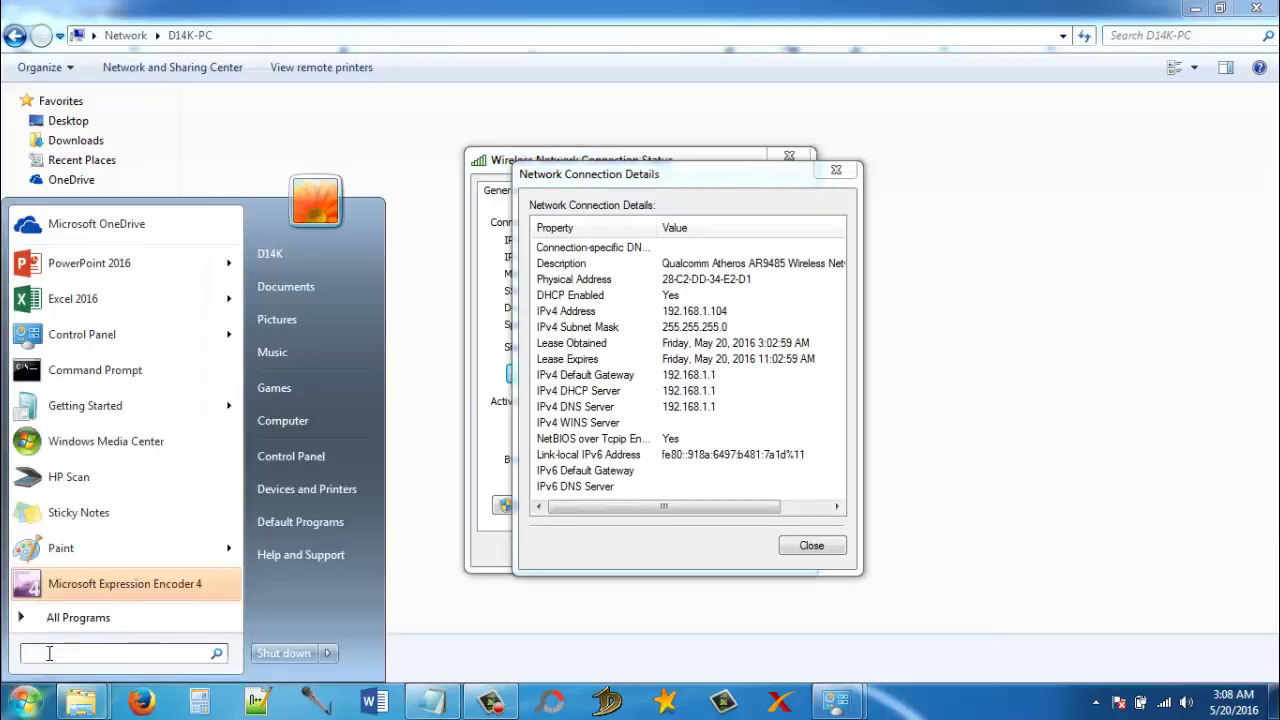
pyautogui.write('W')
pyautogui.write('\\192')
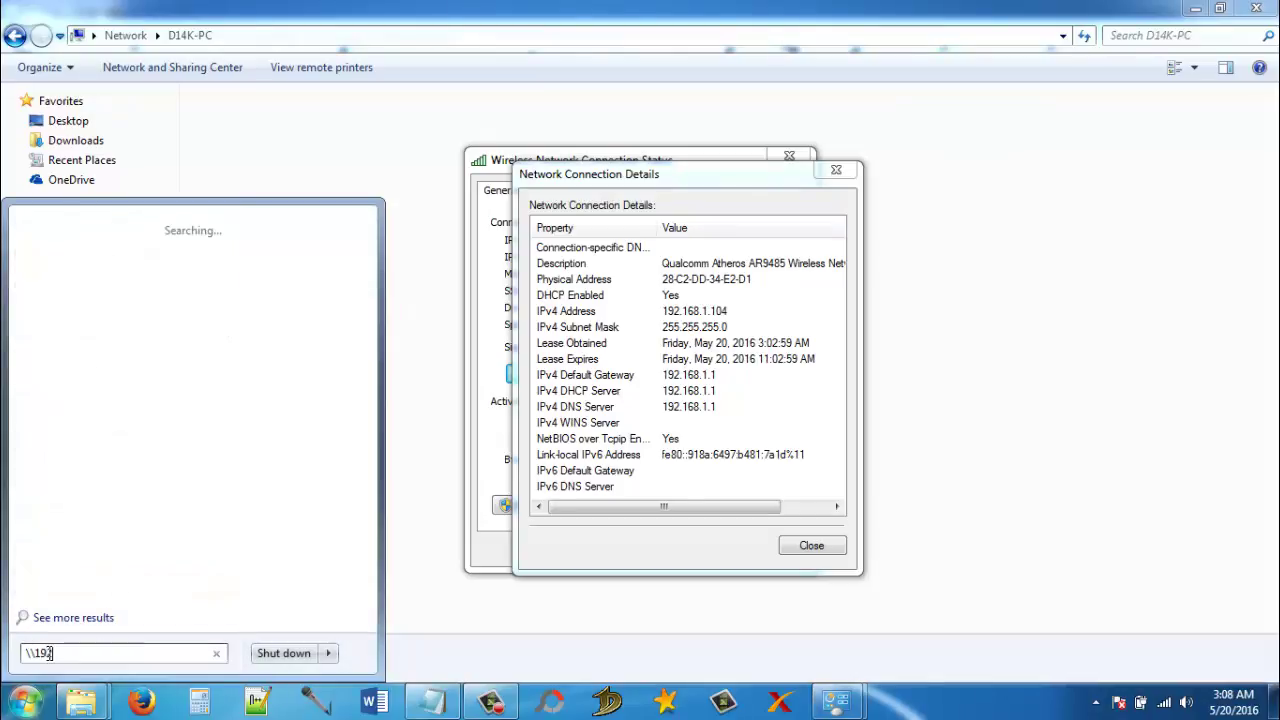
pyautogui.write('.168.1.104')
pyautogui.press('Return')
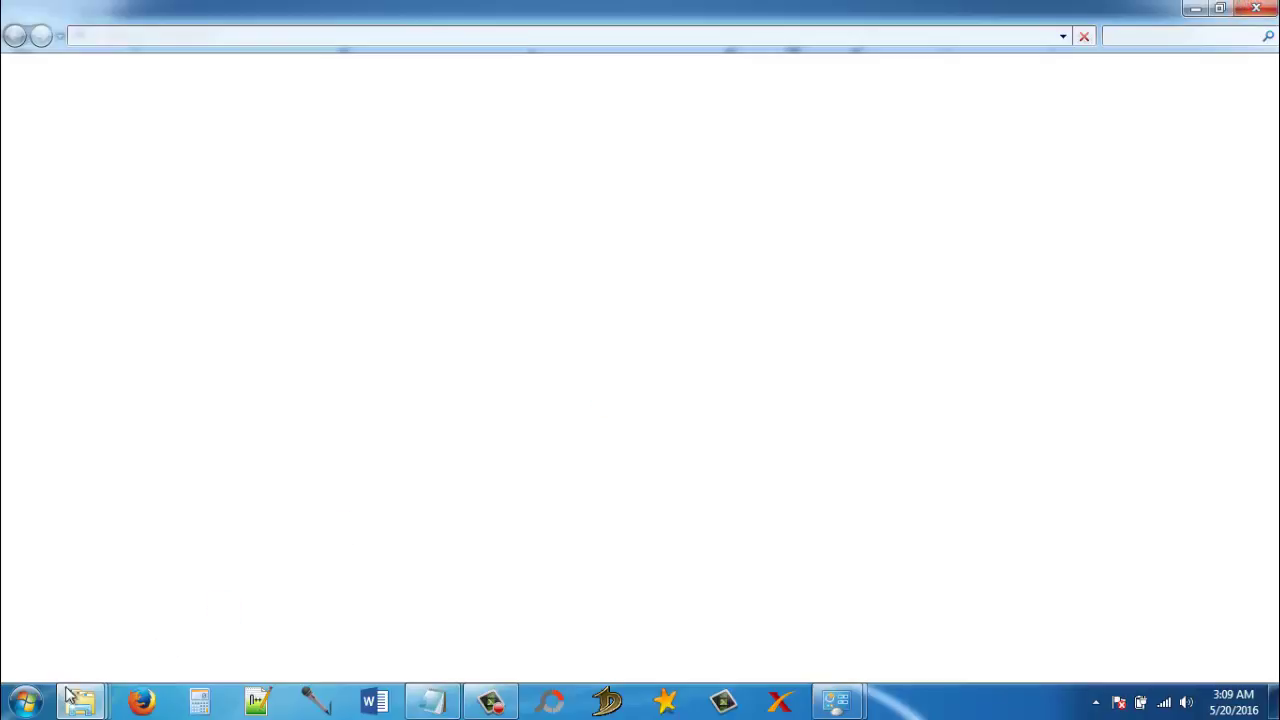
# Return to the newly opened file explorer window and close the Devices and Printers window
pyautogui.click(25, 702)
pyautogui.click(78, 703)
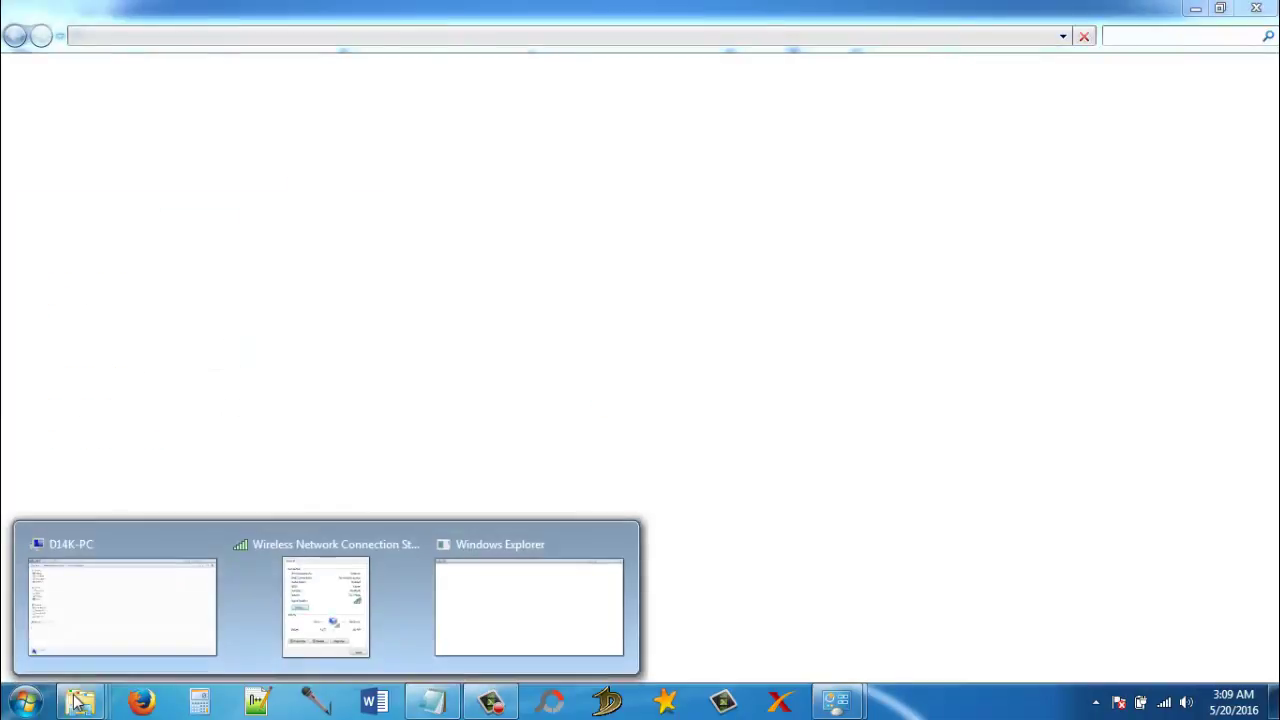
pyautogui.click(529, 603)
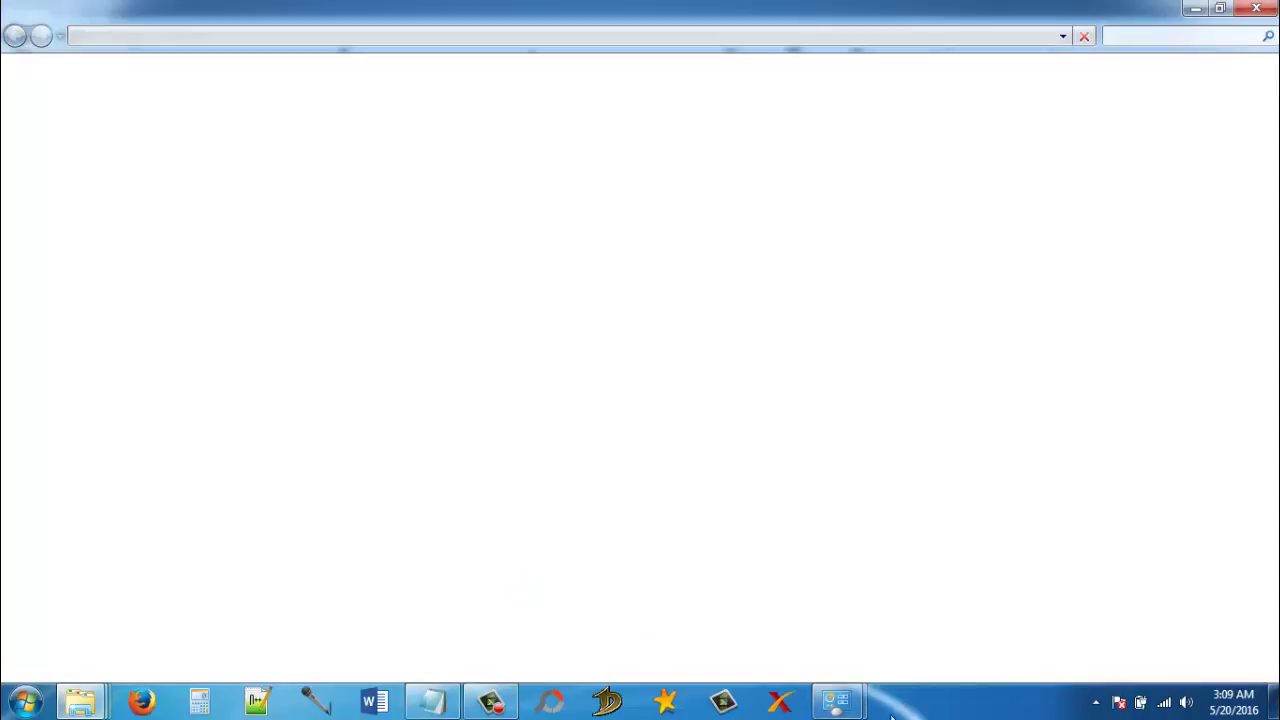
pyautogui.moveTo(838, 703)
pyautogui.click(1029, 547)
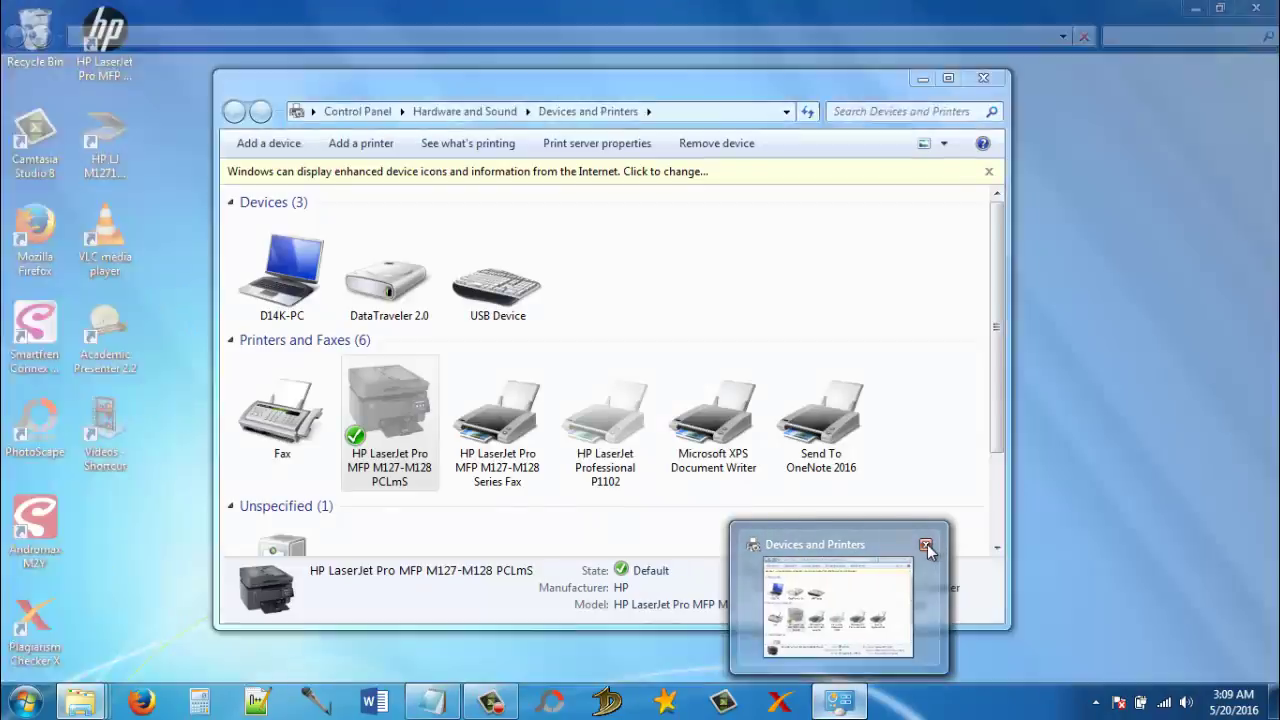
pyautogui.click(927, 544)
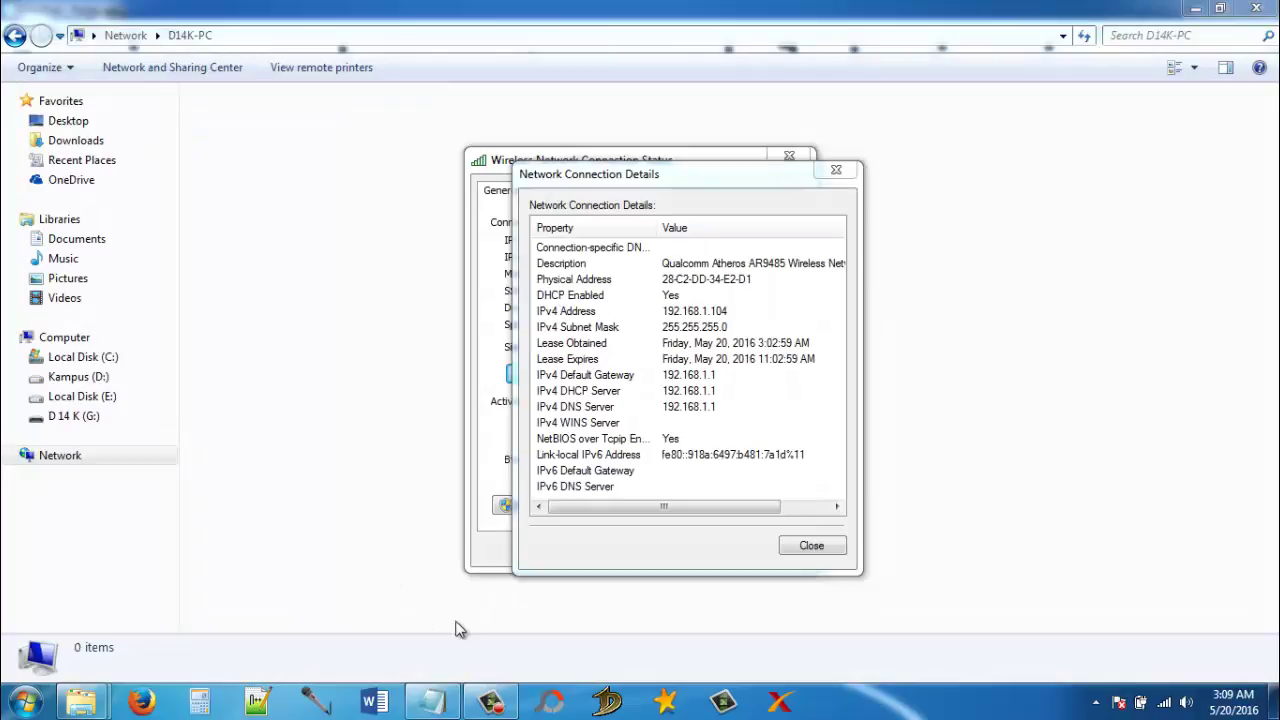
# Enter the network path \\192.168.1.104 in the program and file search again and close the connection details
pyautogui.click(26, 702)
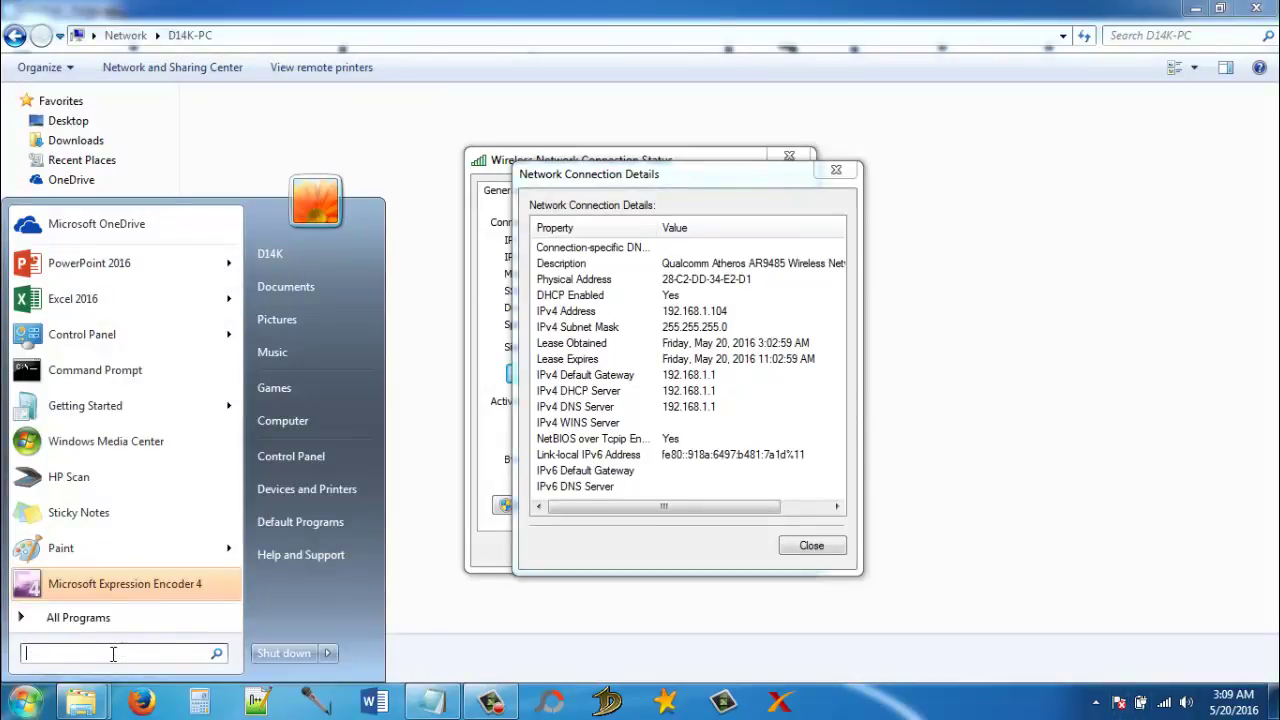
pyautogui.write('\\\\')
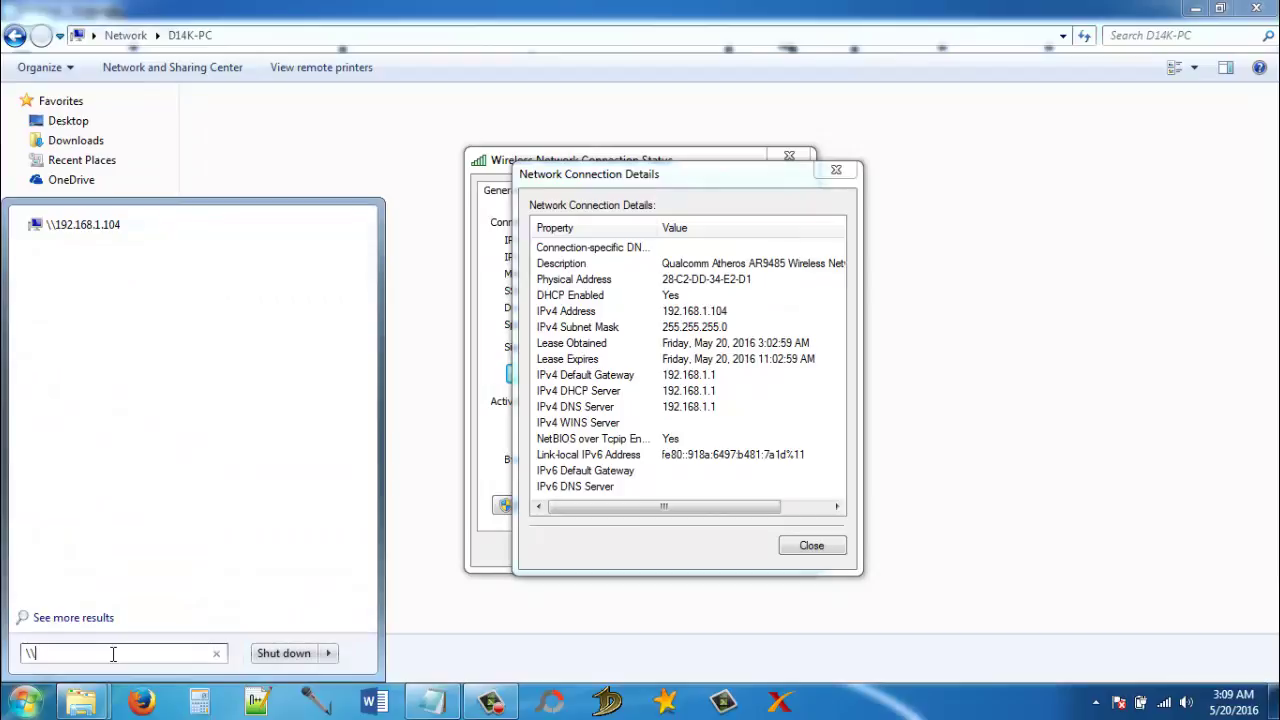
pyautogui.write('192.168.1.104')
pyautogui.click(812, 547)
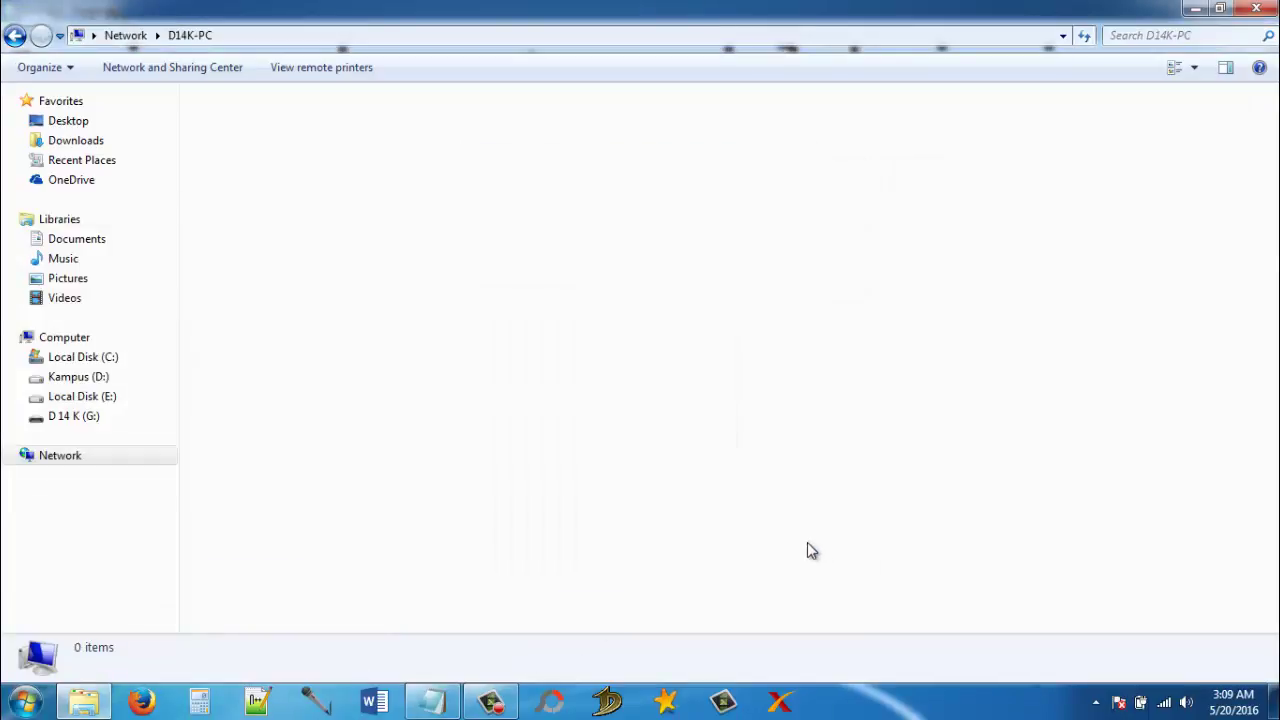
# Reopen the status of the Kaizen wireless connection and examine the current IPv4 address in its details
pyautogui.click(1163, 702)
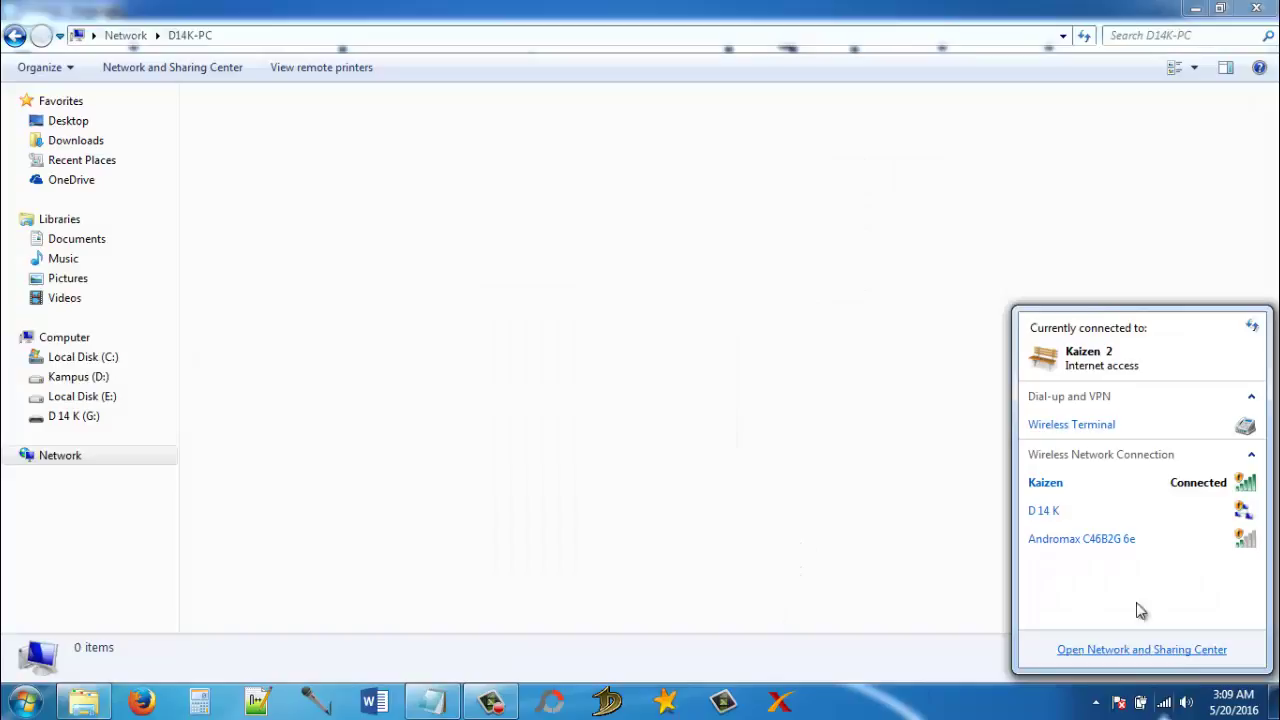
pyautogui.rightClick(1125, 488)
pyautogui.click(1164, 517)
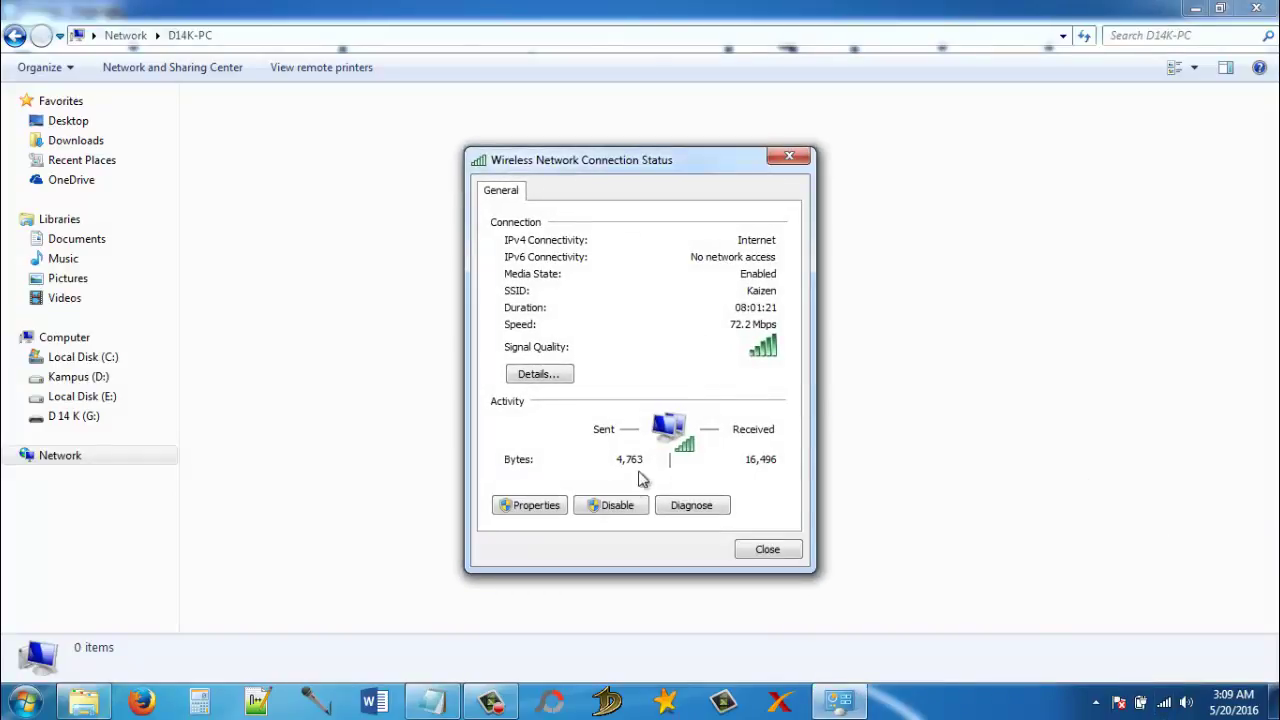
pyautogui.click(549, 384)
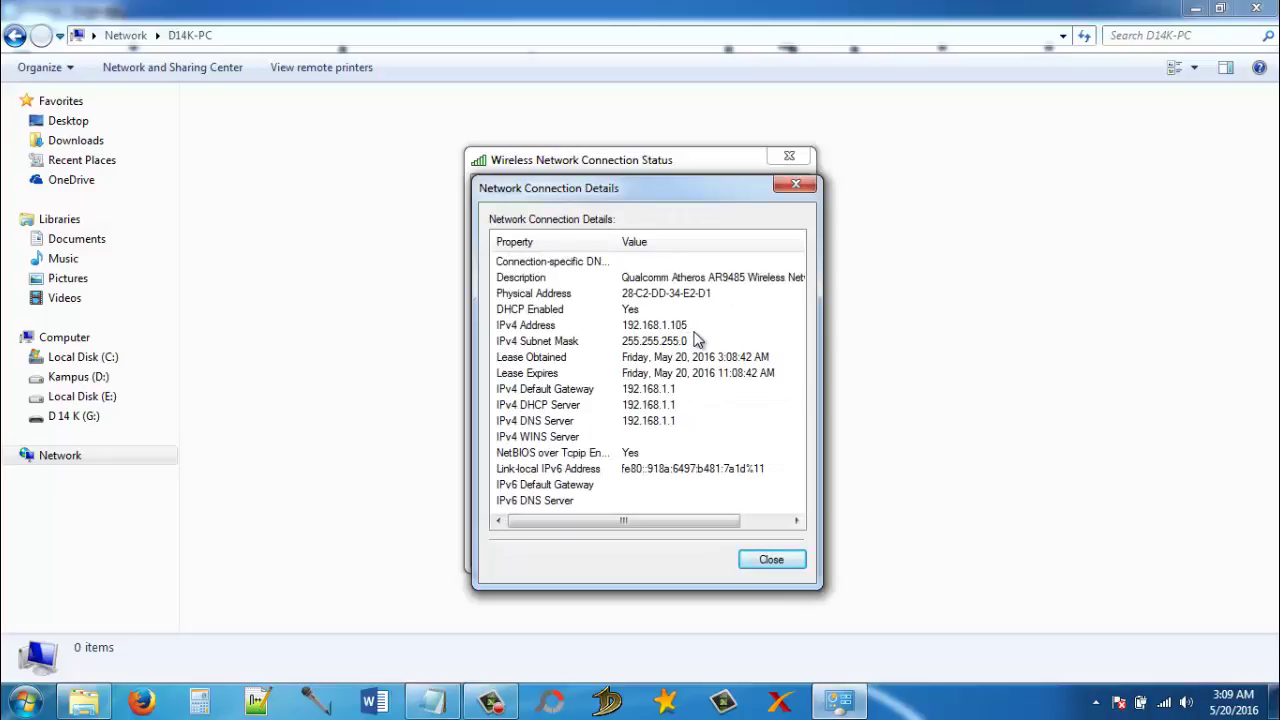
# Open the network location \\192.168.1.105 from the program and file search and select its path in file explorer
pyautogui.click(30, 702)
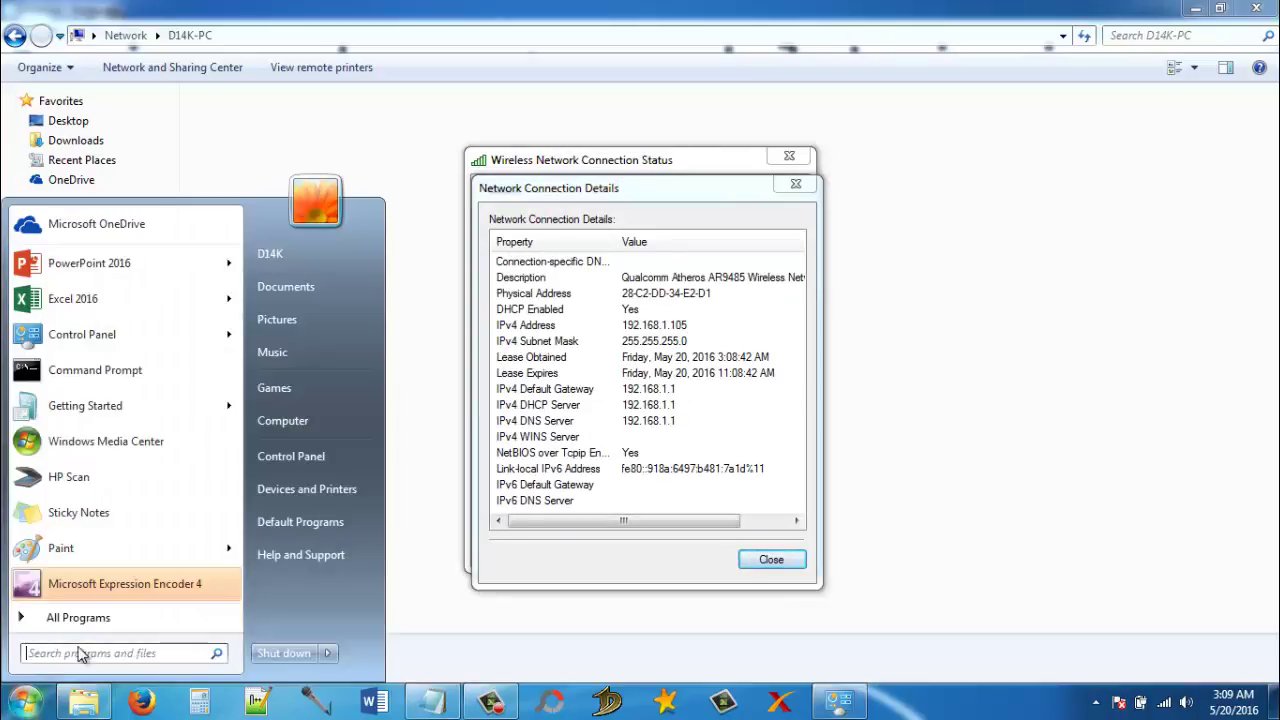
pyautogui.click(81, 652)
pyautogui.write('\\192')
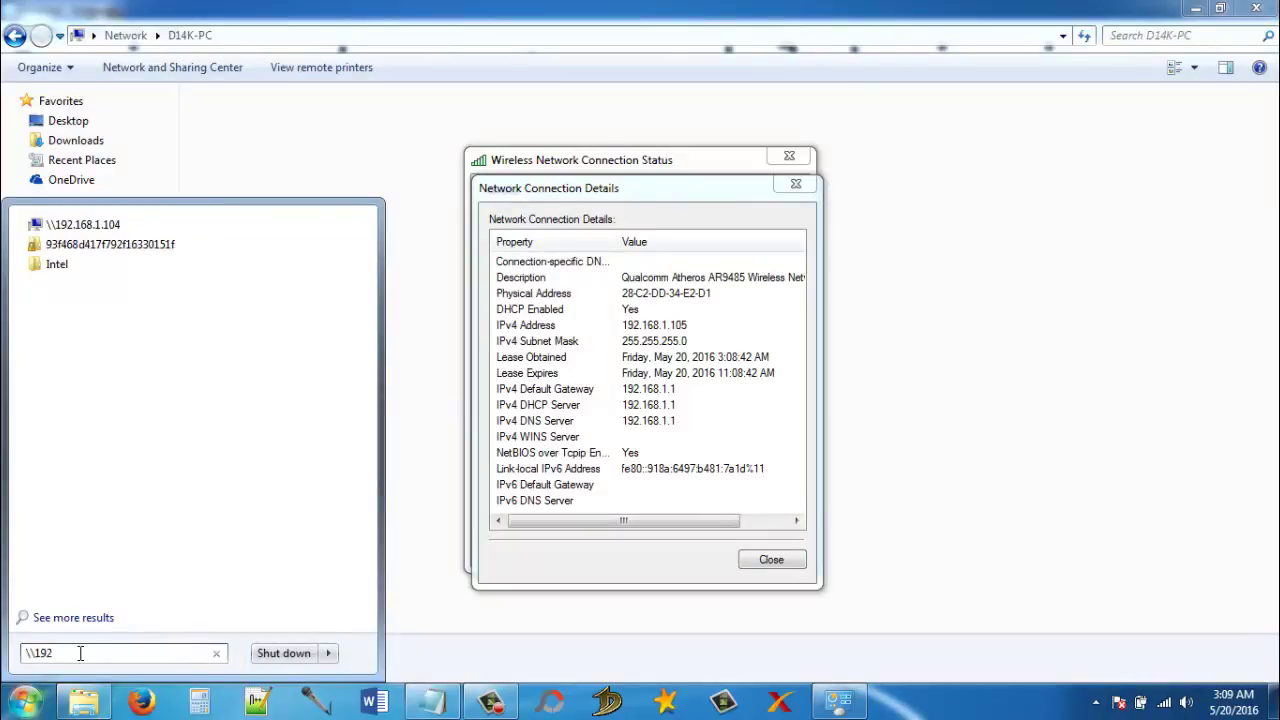
pyautogui.write('.168.1.105')
pyautogui.press('Return')
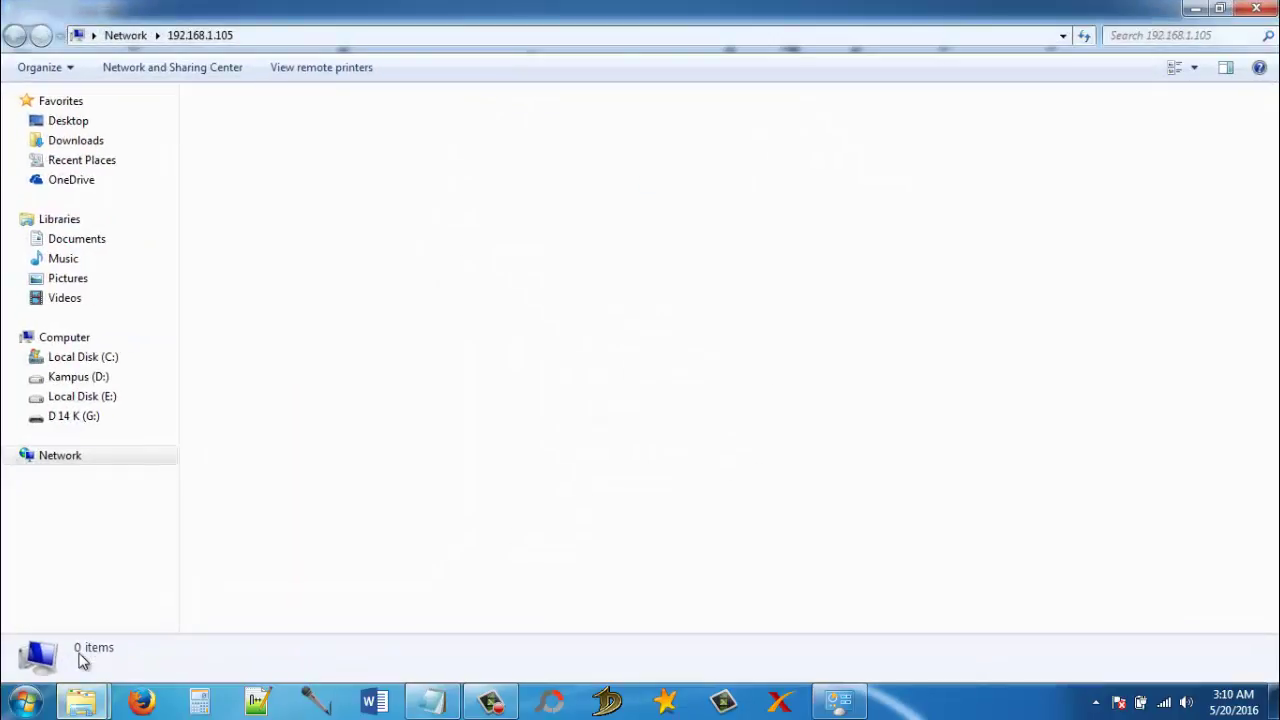
pyautogui.click(276, 42)
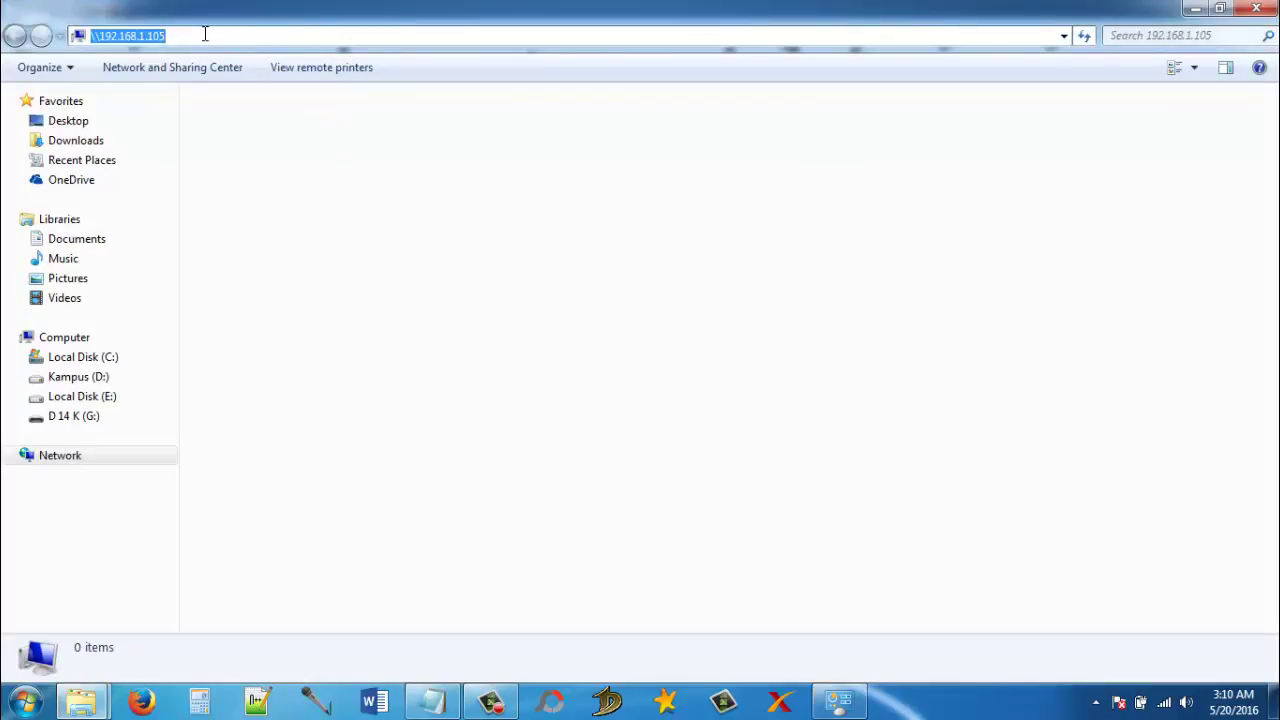
# From the Kaizen connection's properties, open the Internet Protocol Version 4 (TCP/IPv4) settings and choose to use a specified IP address
pyautogui.click(1162, 702)
pyautogui.click(1147, 478)
pyautogui.rightClick(1147, 476)
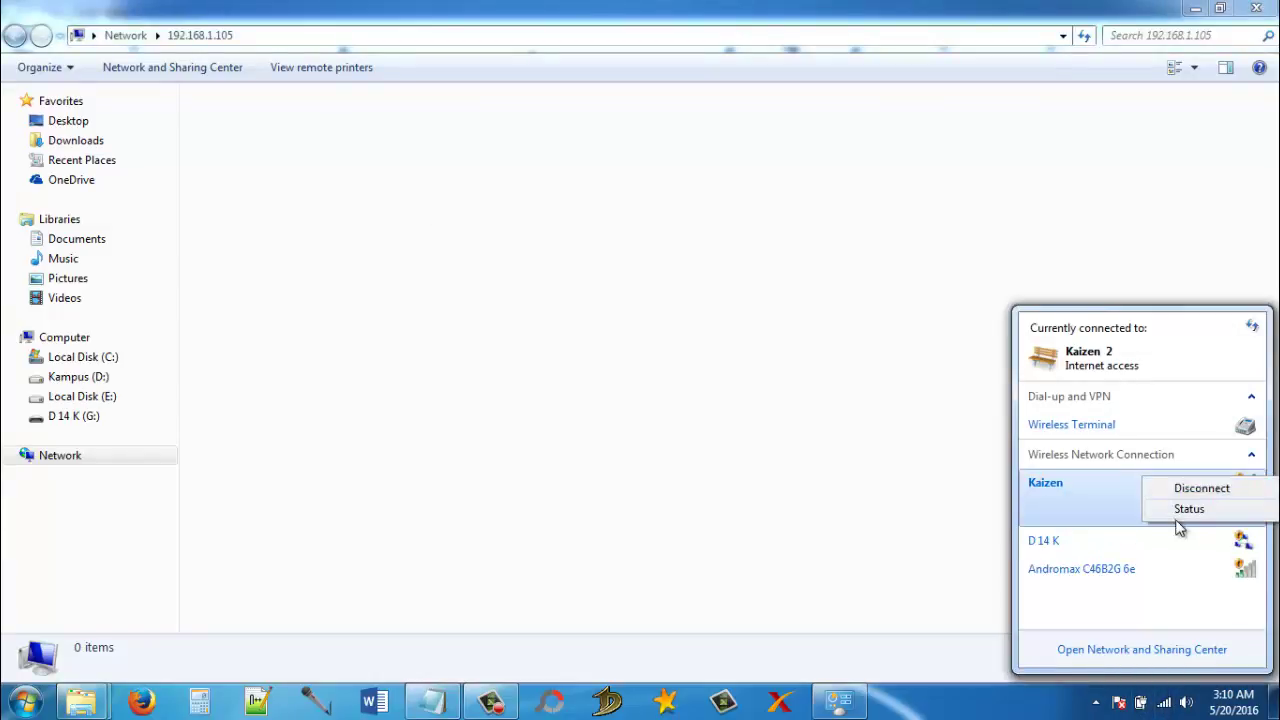
pyautogui.click(1182, 511)
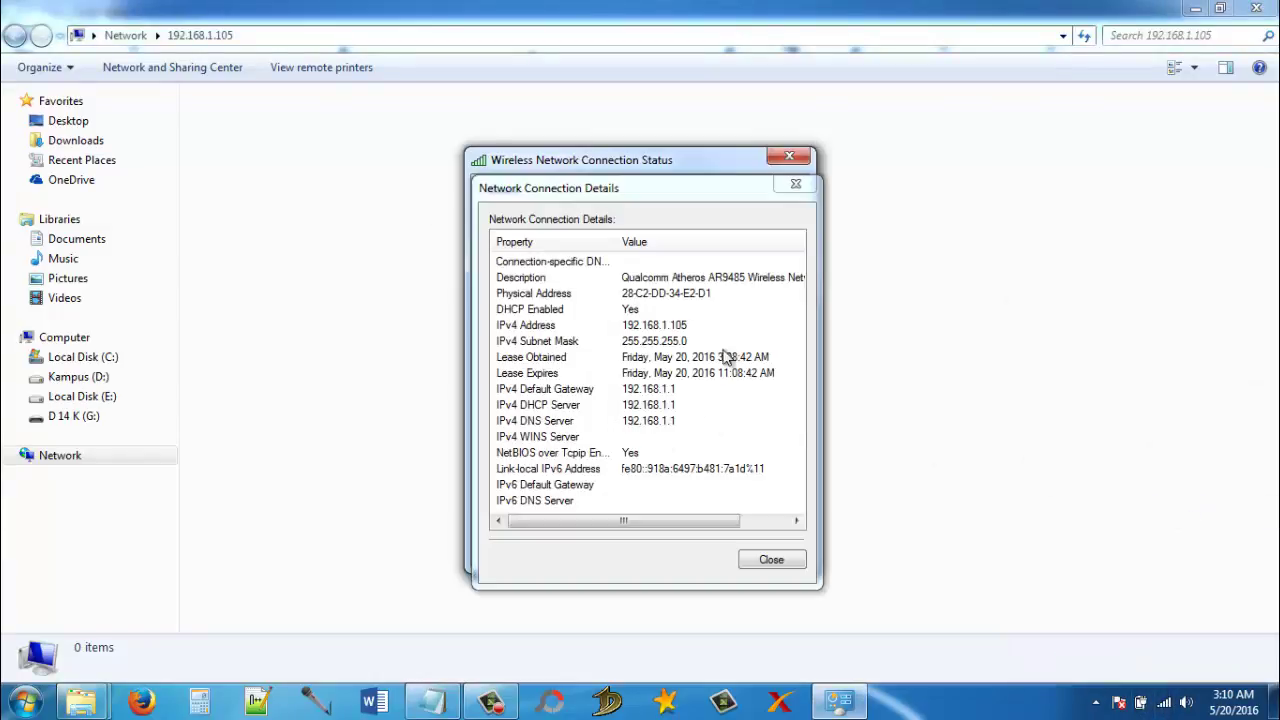
pyautogui.click(771, 560)
pyautogui.click(538, 506)
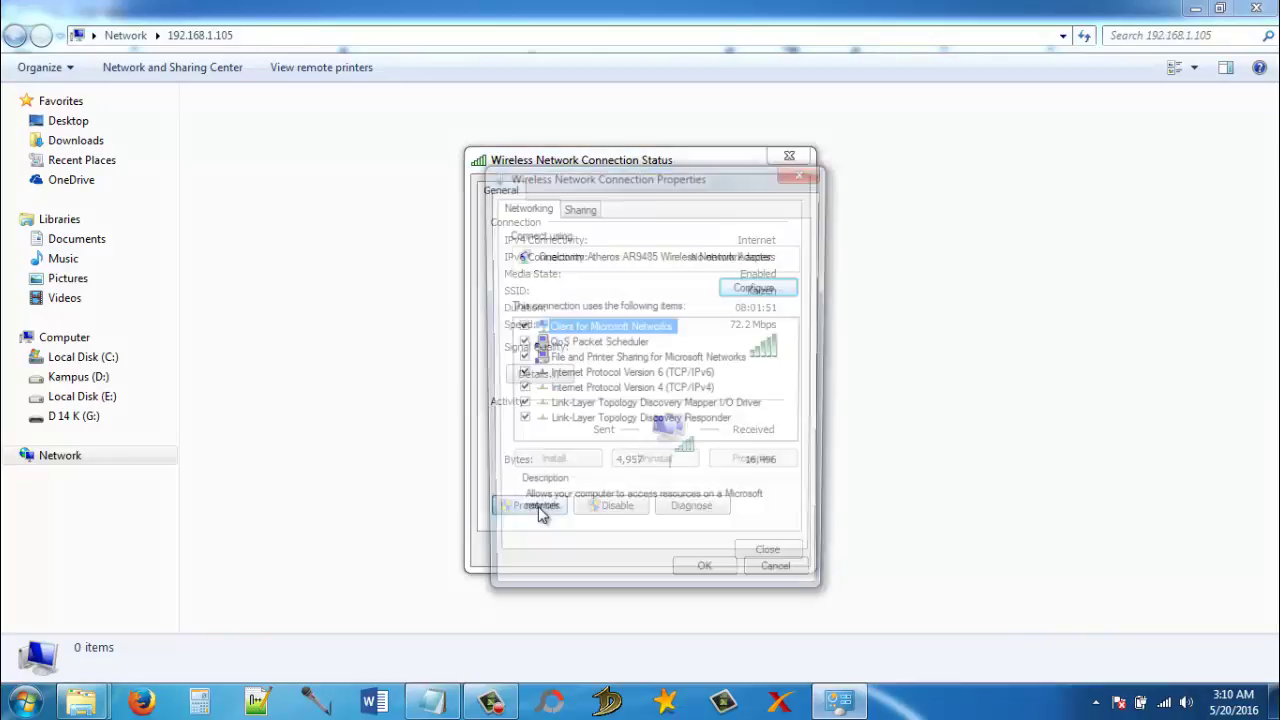
pyautogui.doubleClick(614, 387)
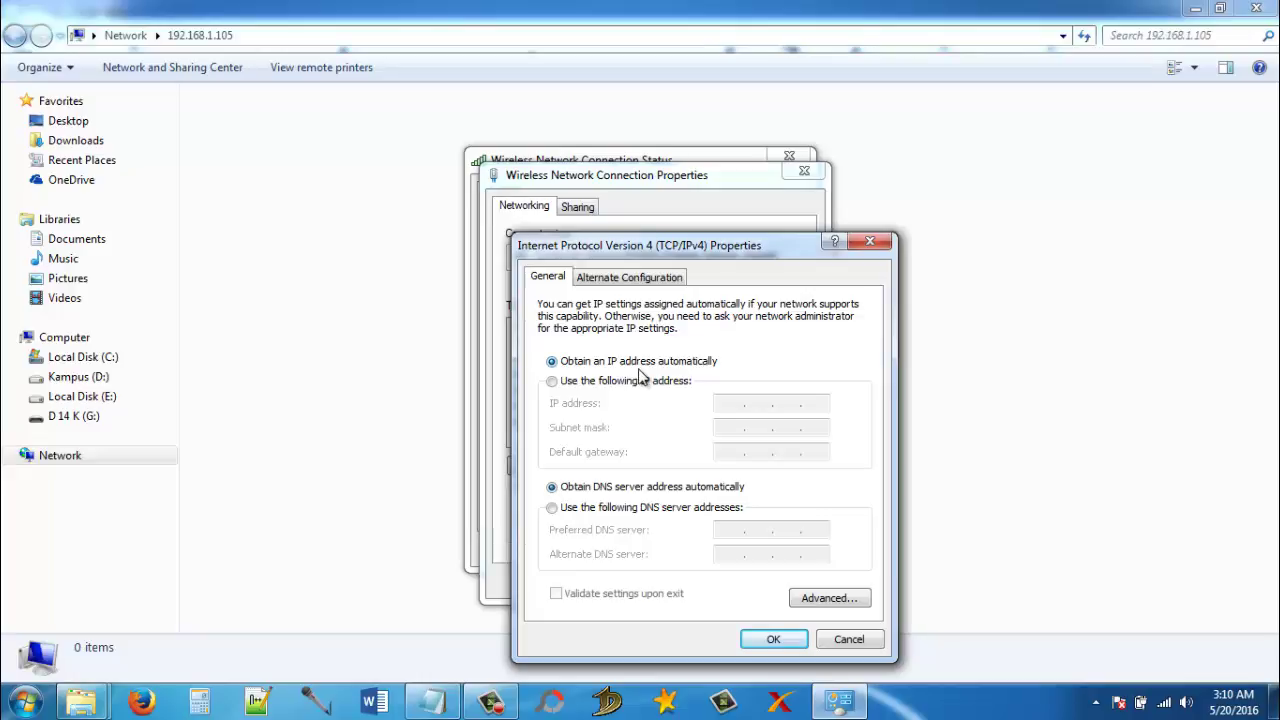
pyautogui.moveTo(692, 256); pyautogui.dragTo(650, 124)
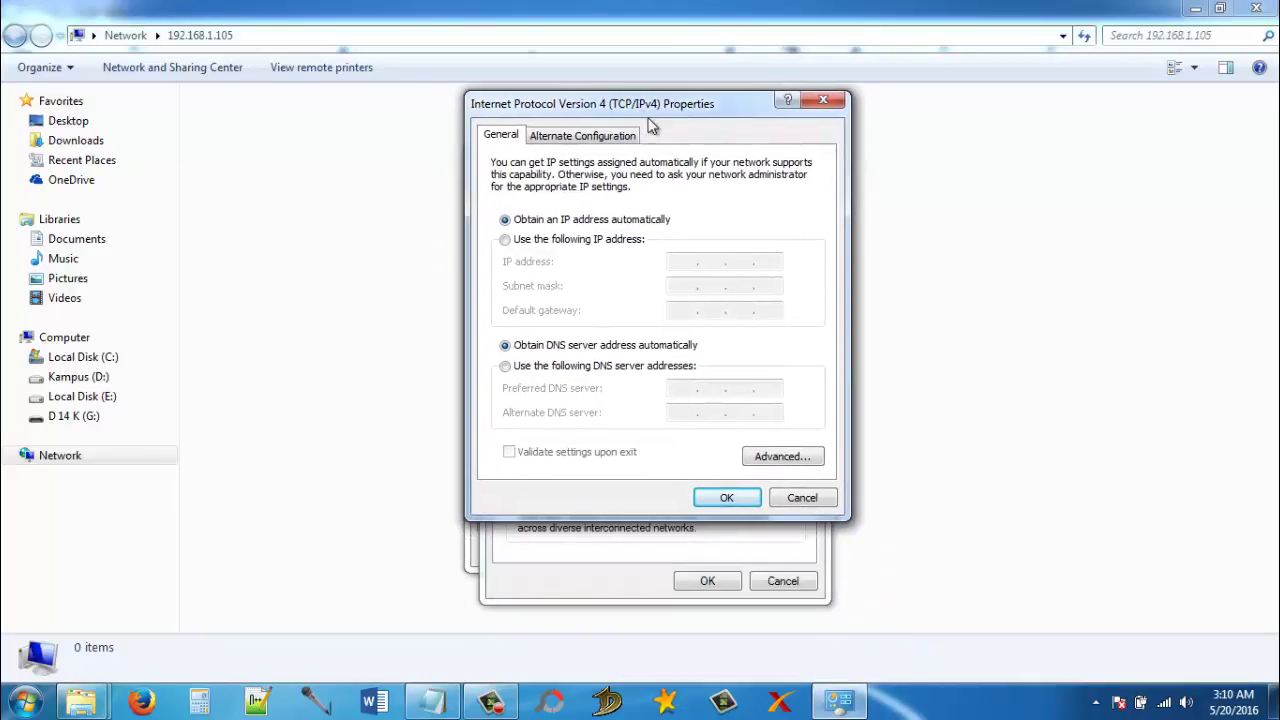
pyautogui.click(598, 243)
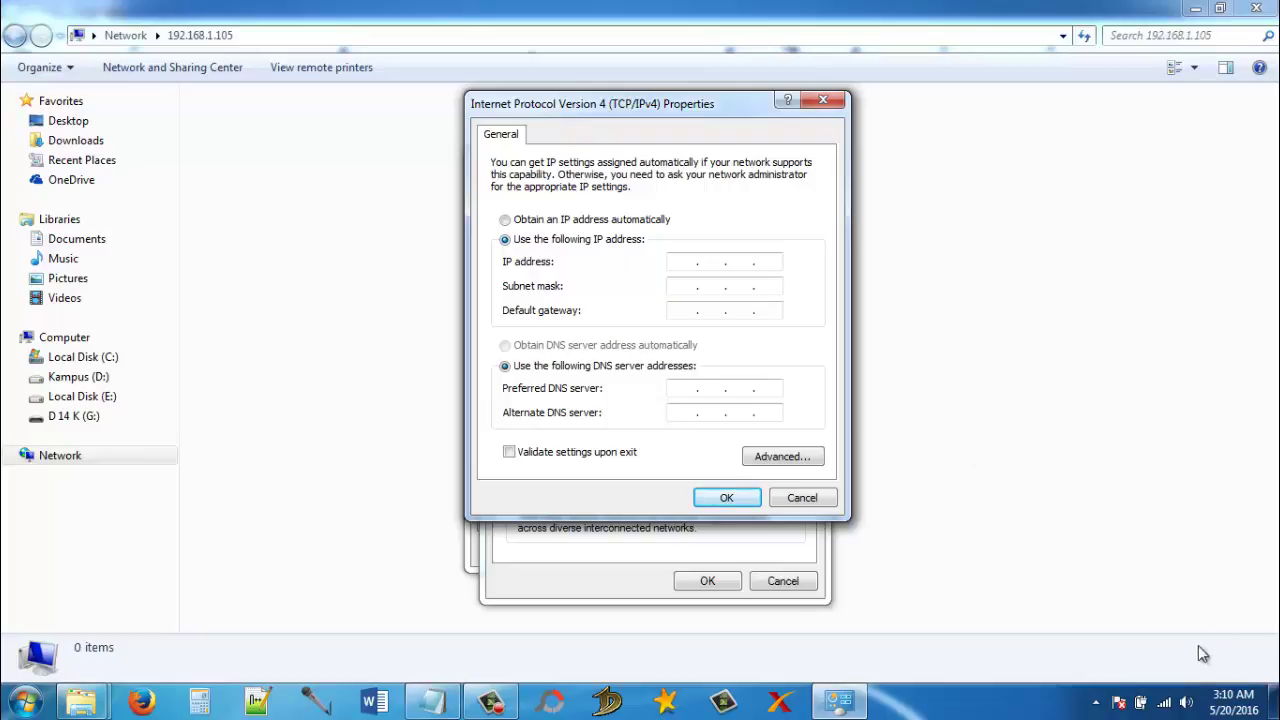
# Enter 192.168.1.105 as the IP address and disconnect the computer from the Kaizen wireless network
pyautogui.click(1166, 704)
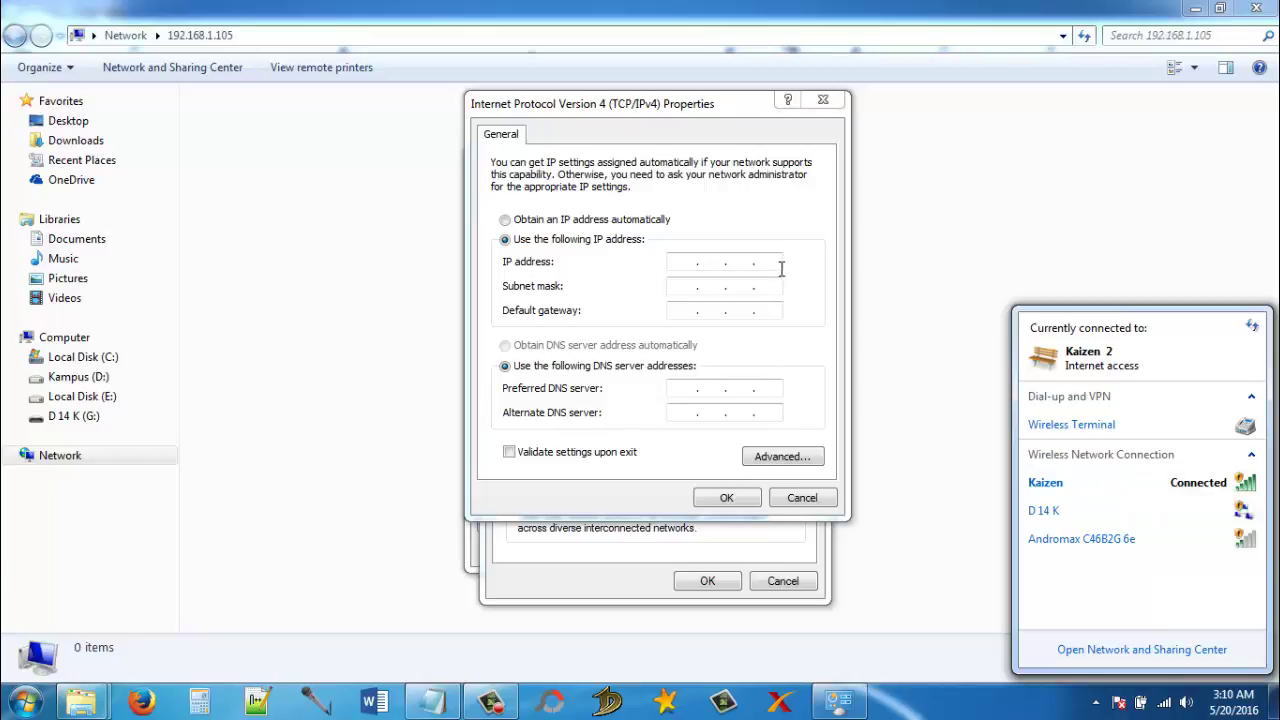
pyautogui.click(746, 212)
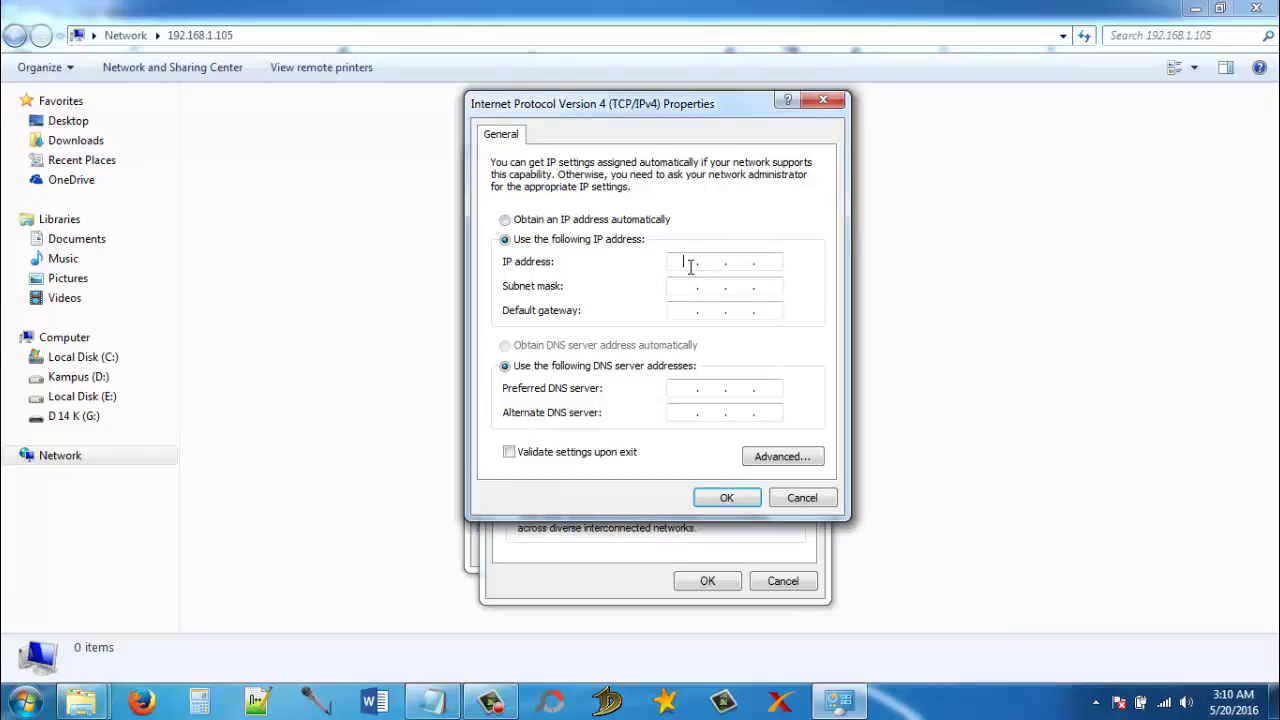
pyautogui.write('192 . 168 . 1 . 105')
pyautogui.click(1163, 702)
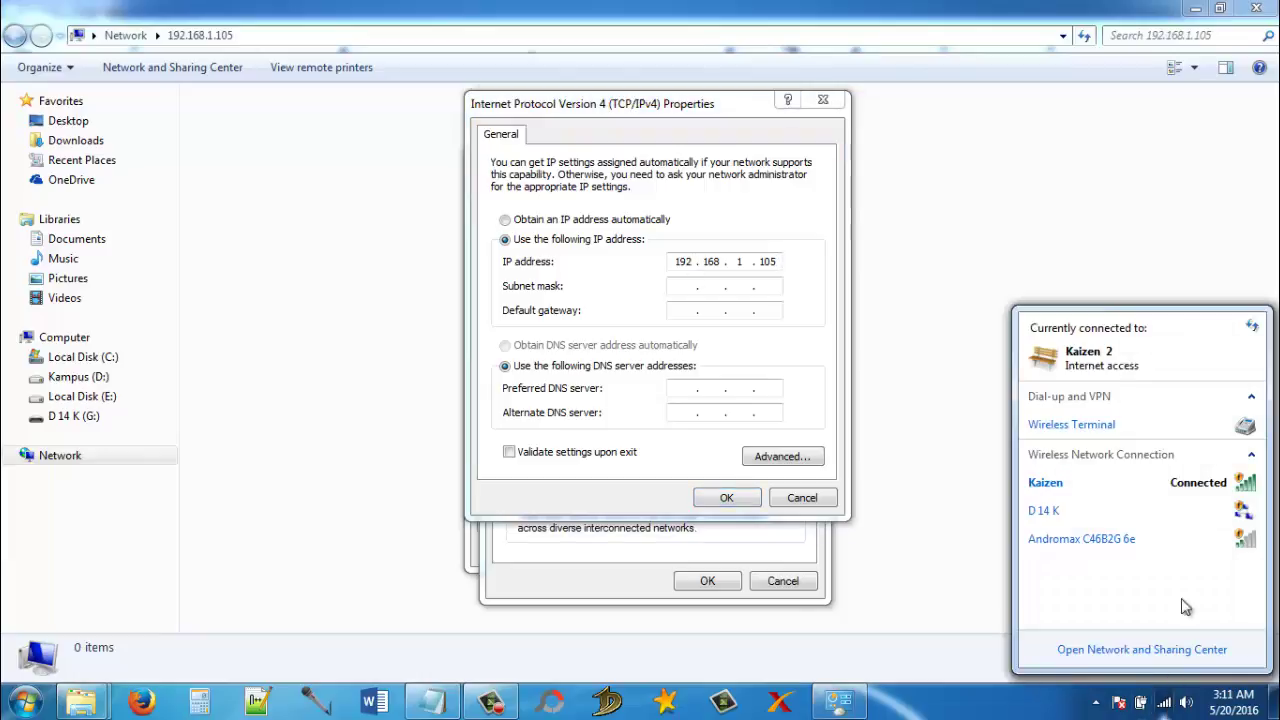
pyautogui.click(1195, 484)
pyautogui.click(1218, 513)
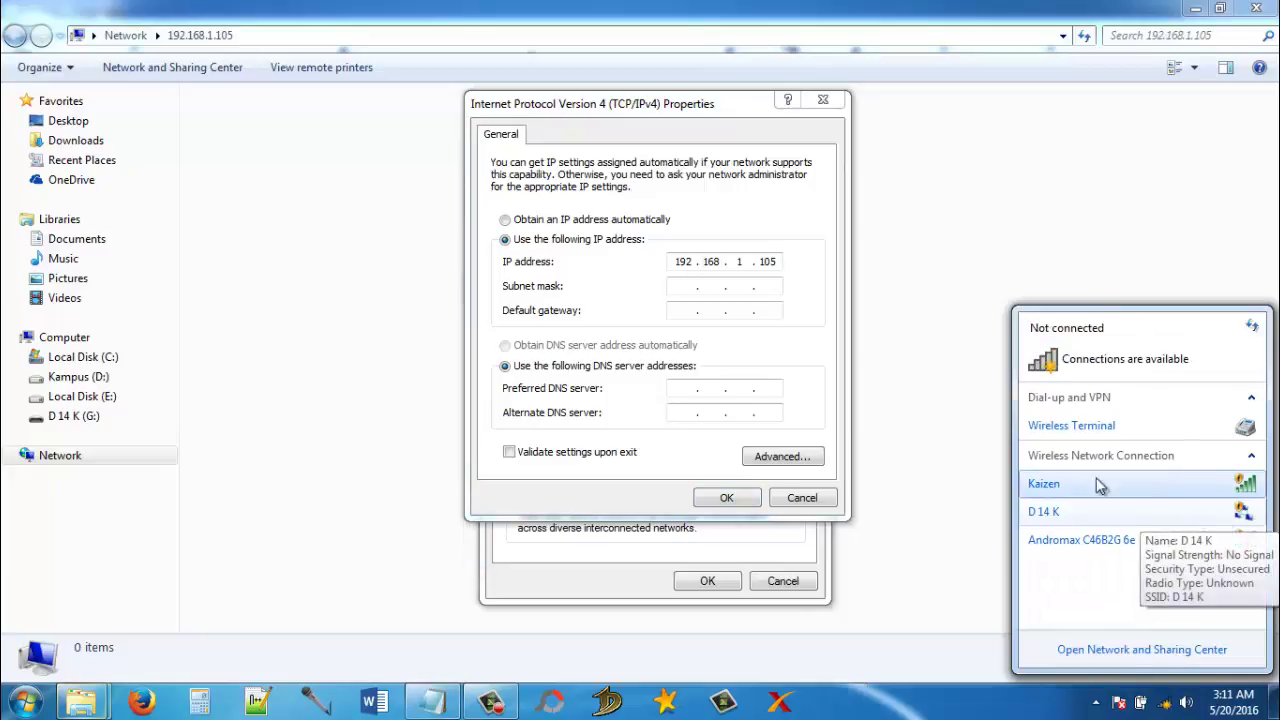
# Set the IP address to 192.168.1.2, the subnet mask to 255.255.255.0 and the default gateway to 192.168.1.1
pyautogui.doubleClick(765, 261)
pyautogui.write('102')
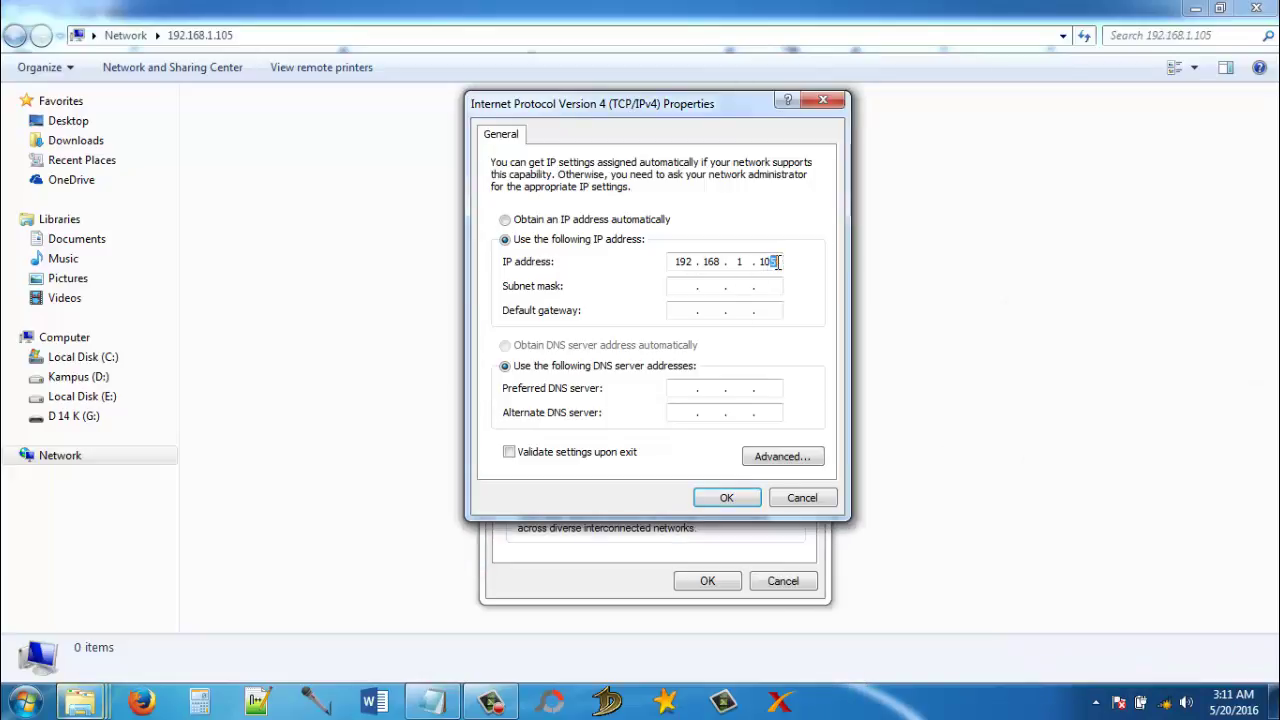
pyautogui.click(684, 286)
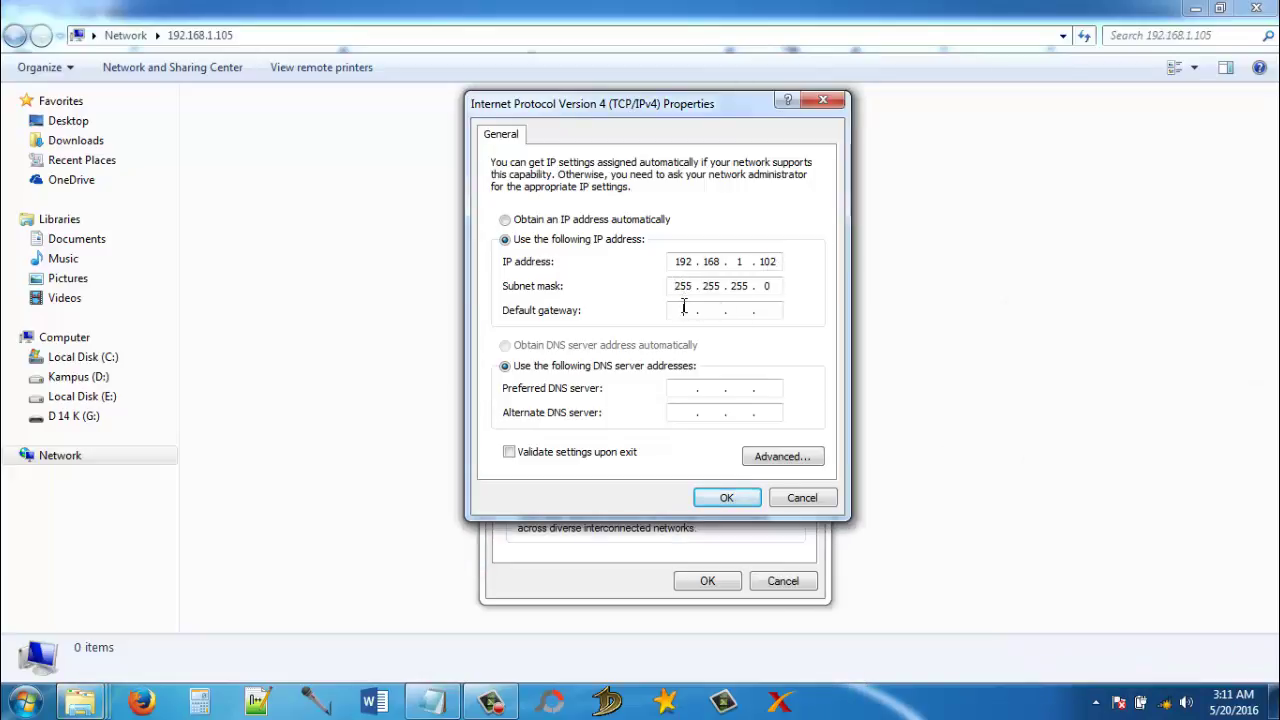
pyautogui.click(684, 309)
pyautogui.write('192 . 168 .  .')
pyautogui.moveTo(760, 262); pyautogui.dragTo(770, 264)
pyautogui.write('2')
pyautogui.click(713, 312)
pyautogui.write('8 . .')
pyautogui.press('Tab')
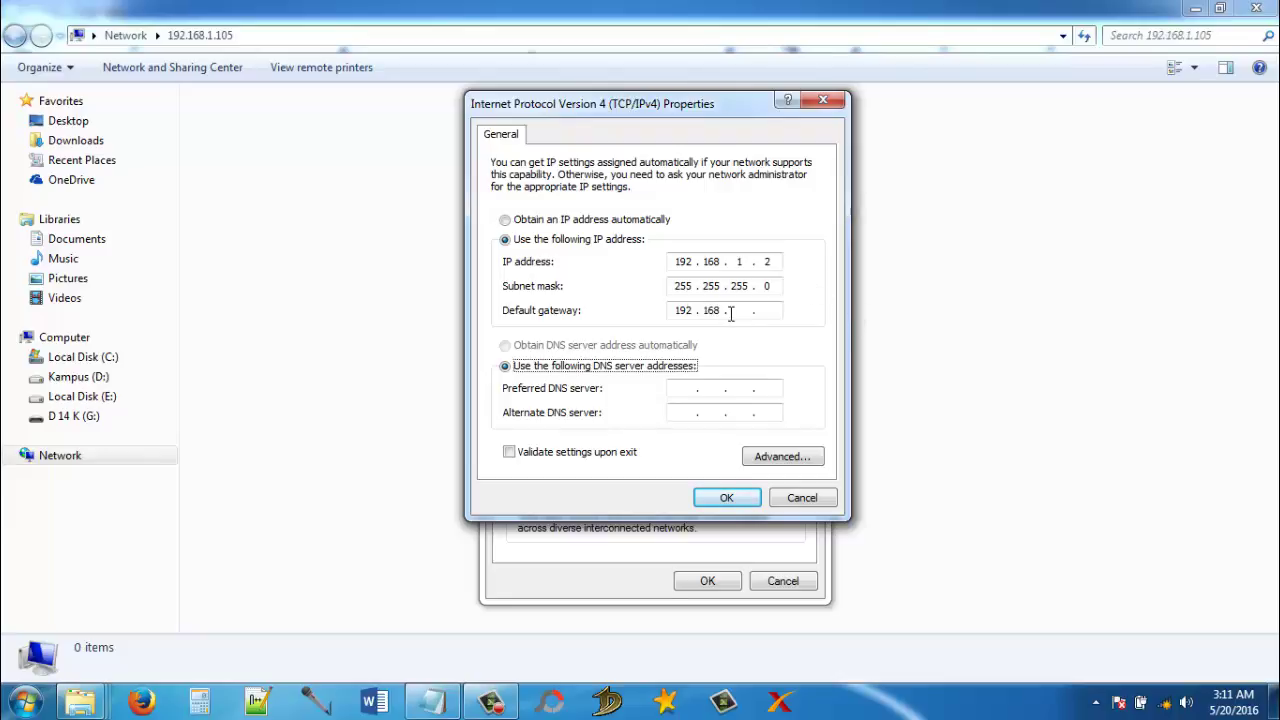
pyautogui.click(733, 312)
pyautogui.write('1')
pyautogui.click(760, 313)
pyautogui.write('1')
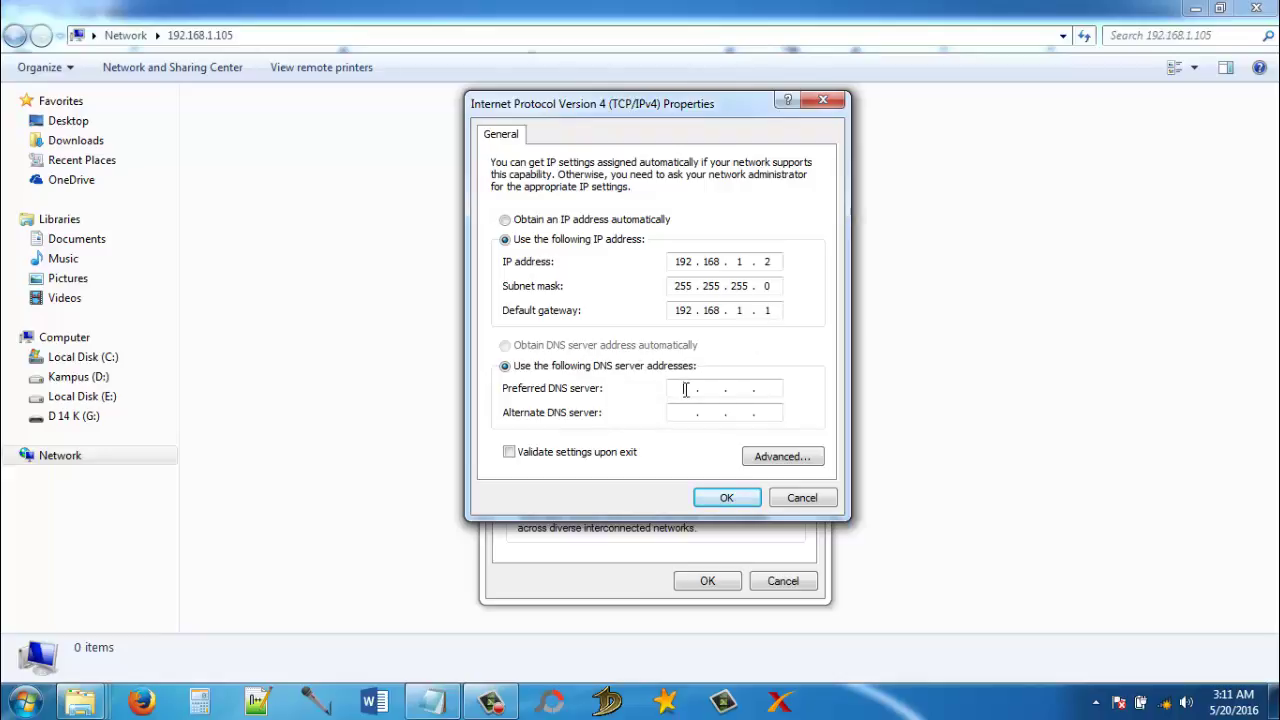
# Set the preferred DNS server to 8.8.8.8 and the alternate to 8.8.4.4, and accept the TCP/IPv4 settings
pyautogui.click(685, 389)
pyautogui.write('8.8.88')
pyautogui.click(682, 413)
pyautogui.write('8.8.4.4')
pyautogui.click(729, 498)
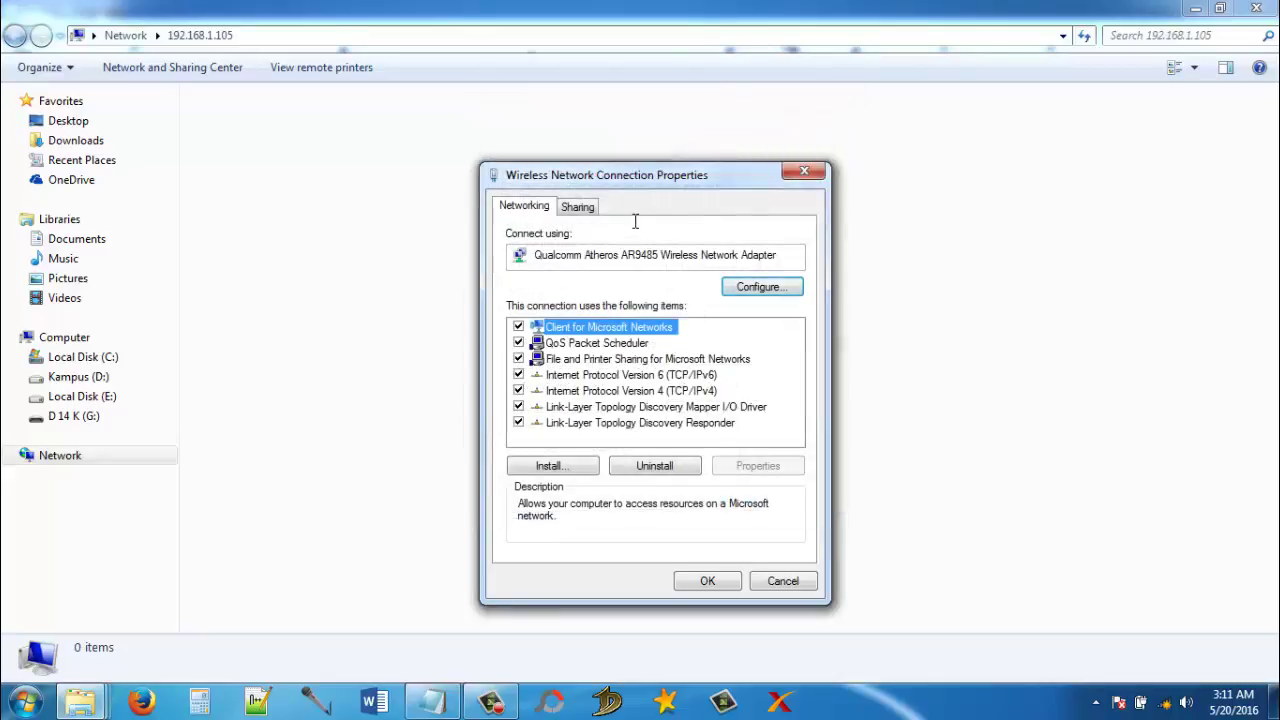
# Review the Internet Connection Sharing options and accept the Wireless Network Connection properties
pyautogui.click(589, 214)
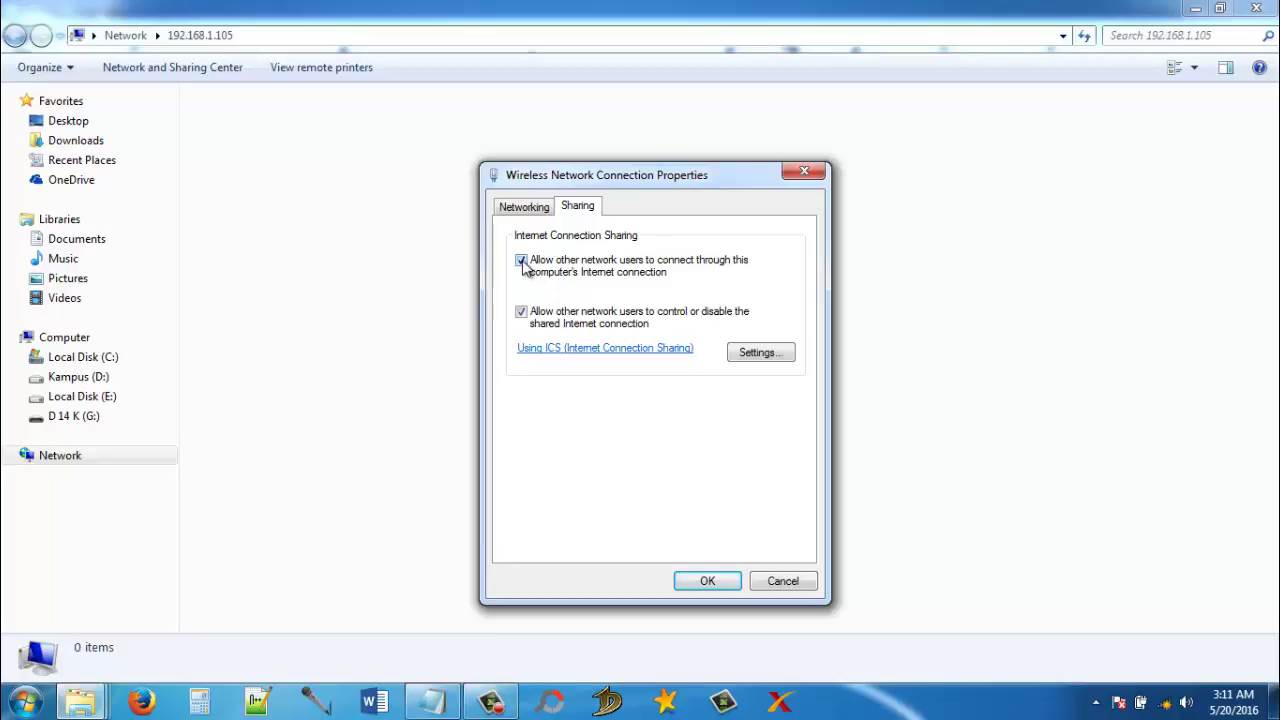
pyautogui.click(524, 207)
pyautogui.click(707, 581)
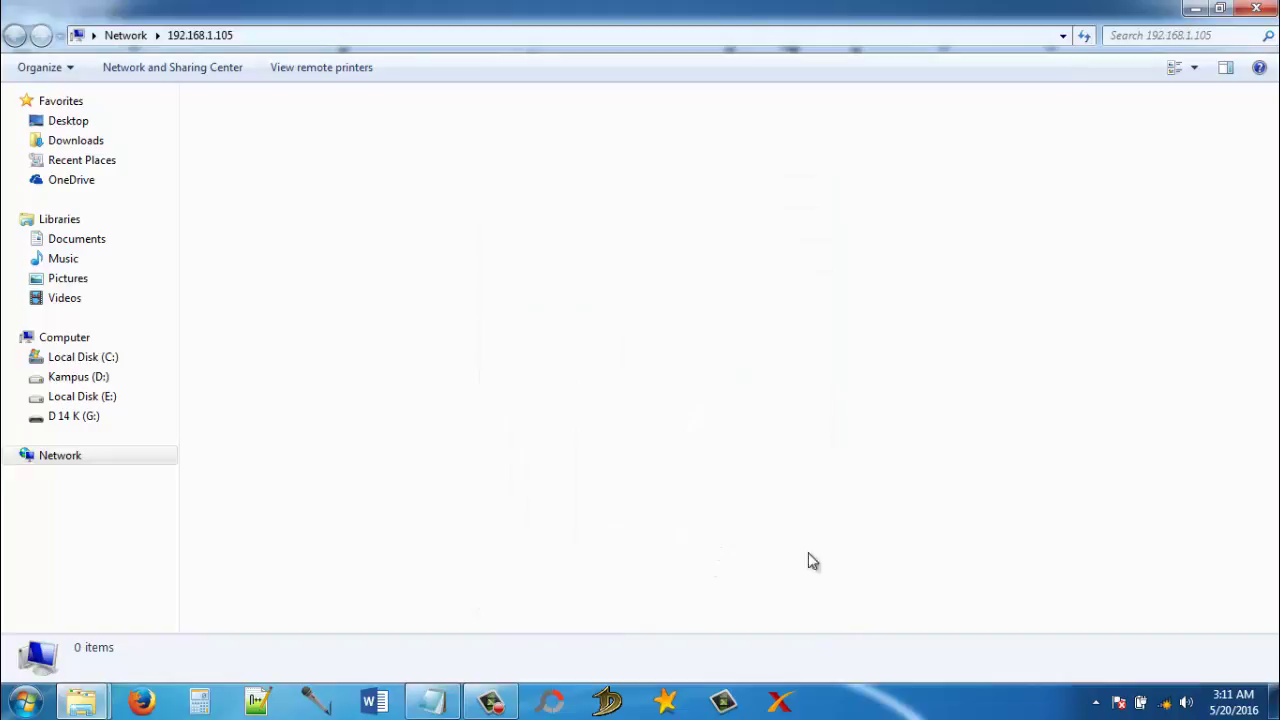
# Connect to the Kaizen wireless network with automatic connection enabled, and close the 192.168.1.105 Explorer window
pyautogui.click(1164, 702)
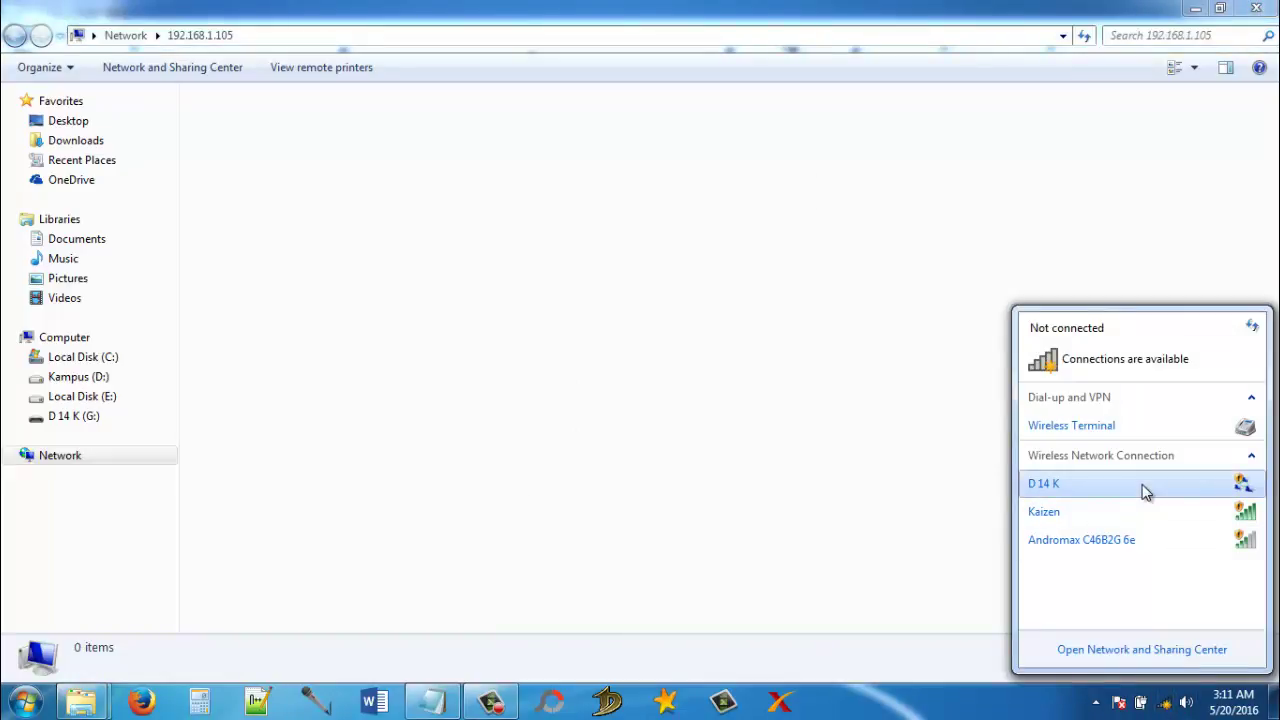
pyautogui.click(1135, 518)
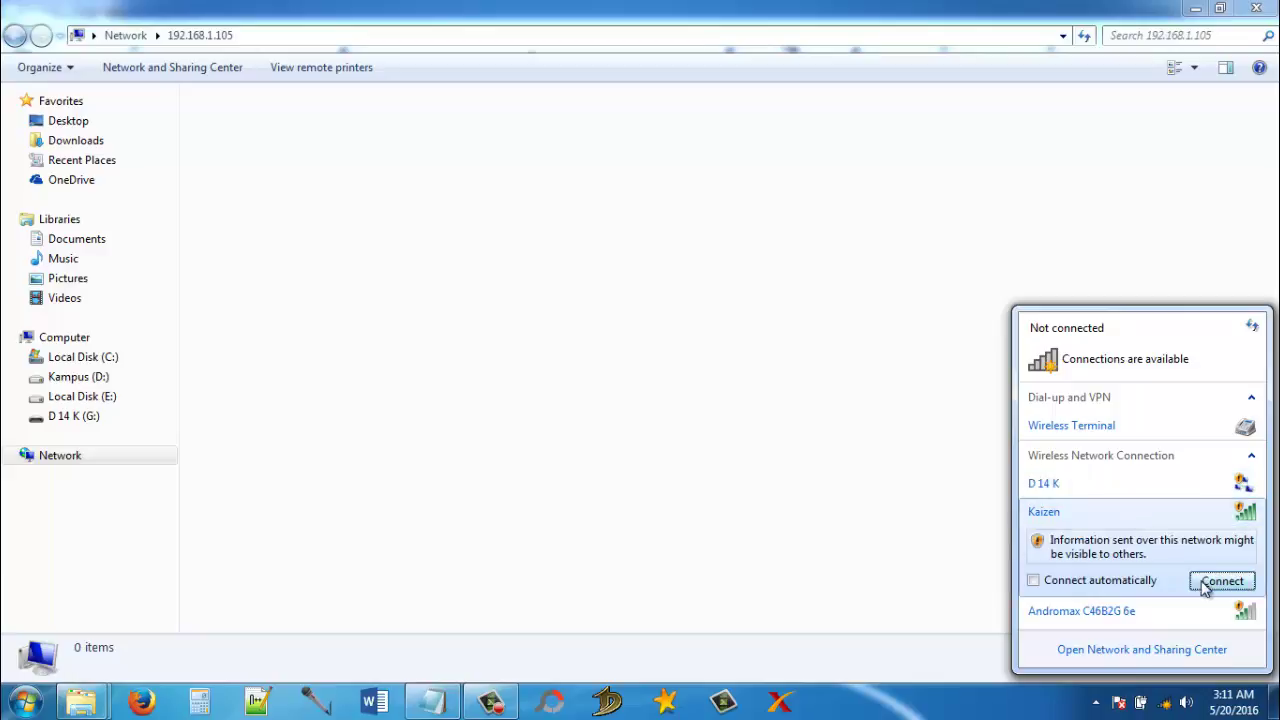
pyautogui.click(1155, 582)
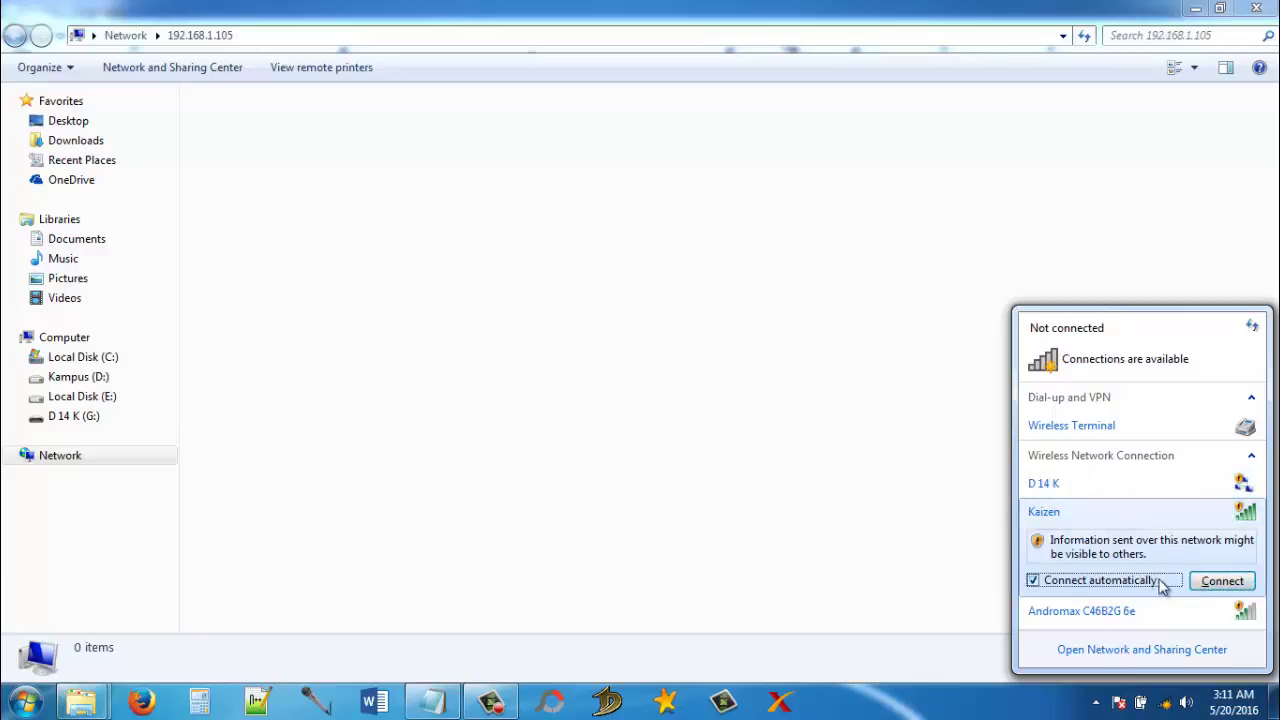
pyautogui.click(1220, 585)
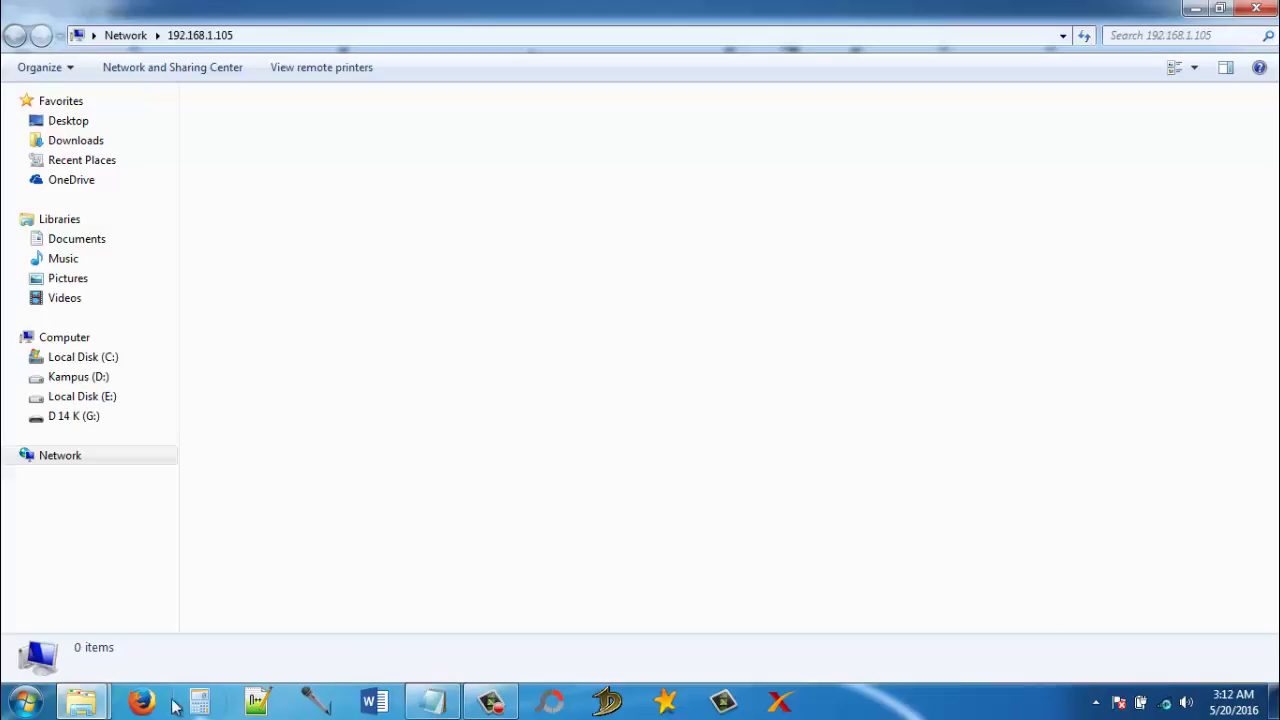
pyautogui.click(99, 706)
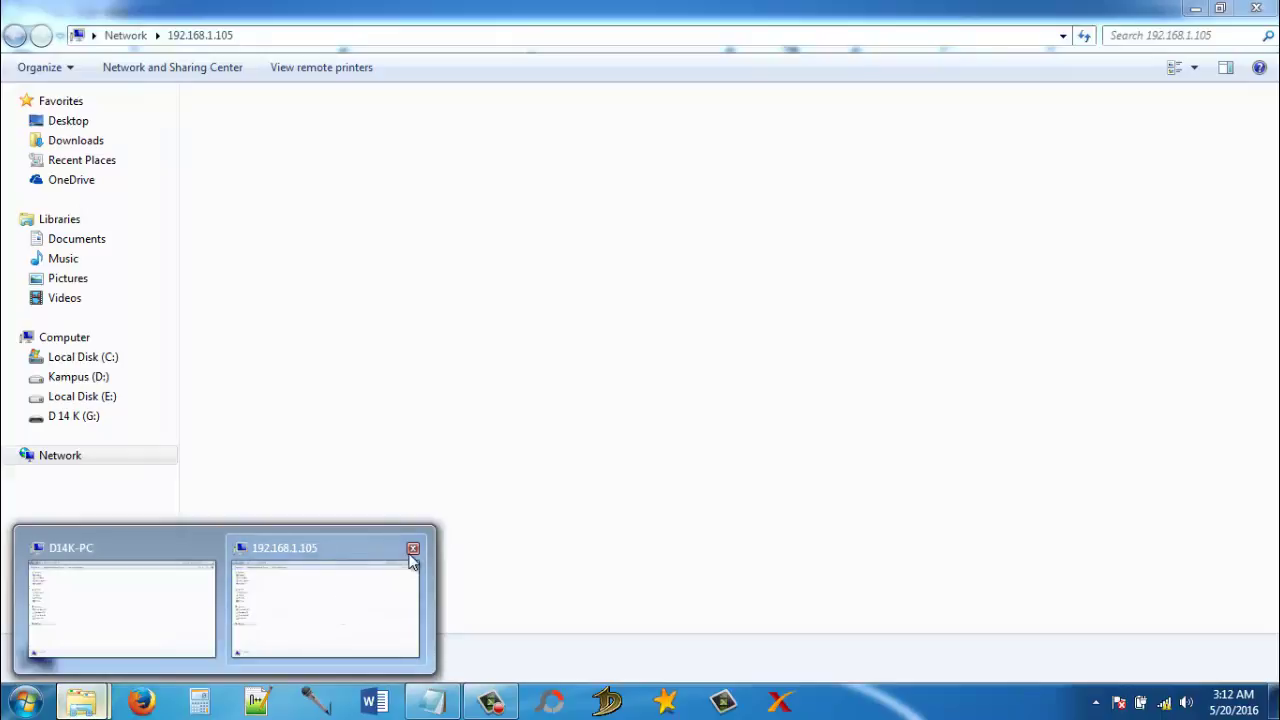
pyautogui.click(417, 549)
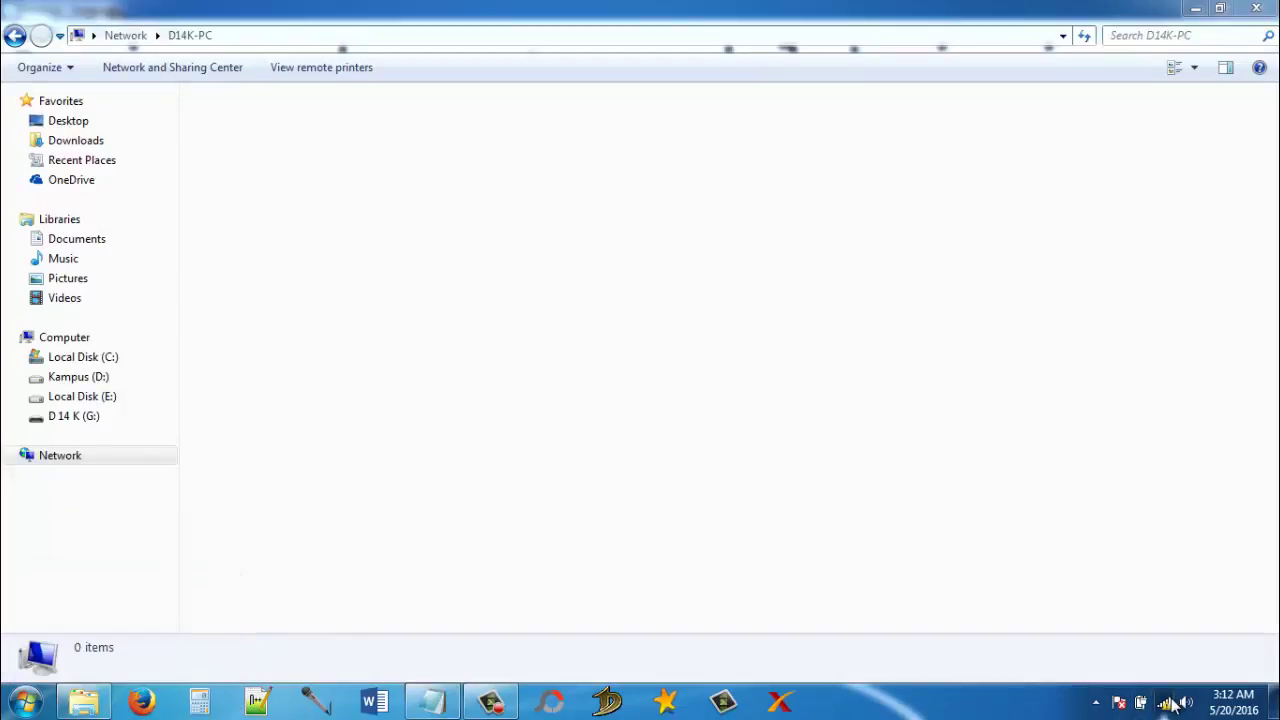
# Check the Kaizen connection's status and its network connection details, including the IPv4 address and DNS servers
pyautogui.click(1164, 703)
pyautogui.rightClick(1188, 486)
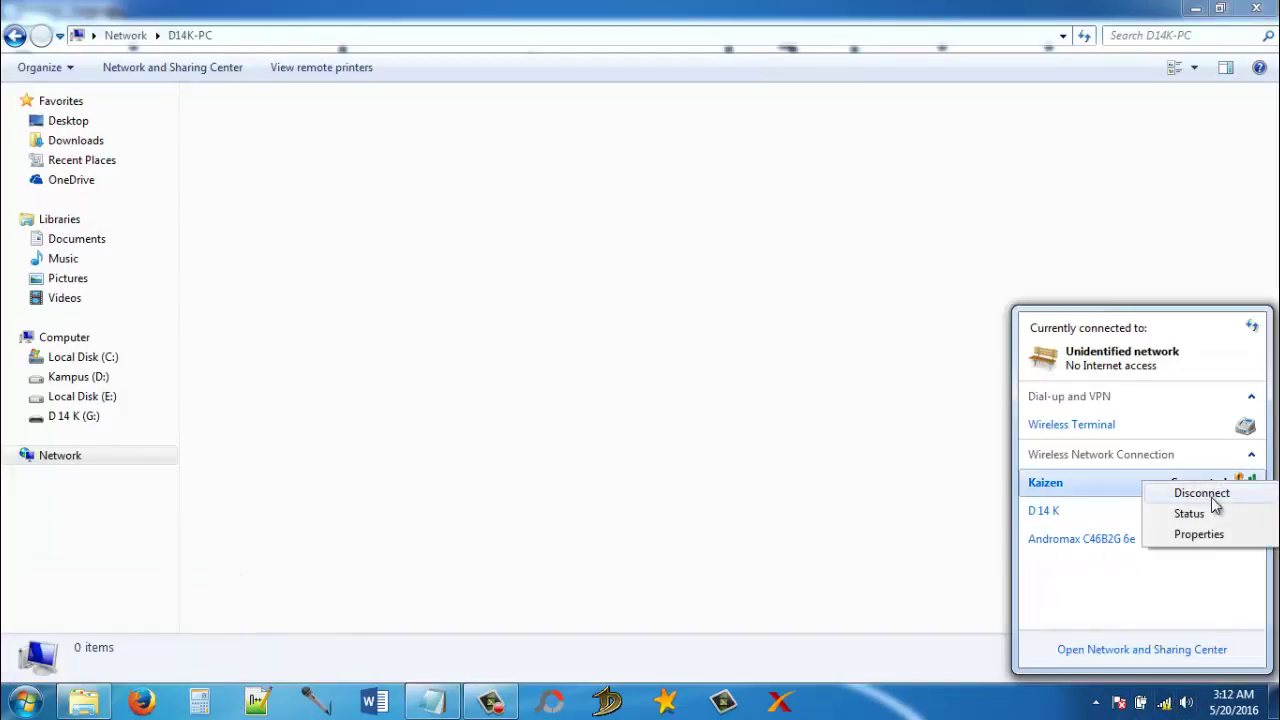
pyautogui.click(1214, 514)
pyautogui.click(540, 374)
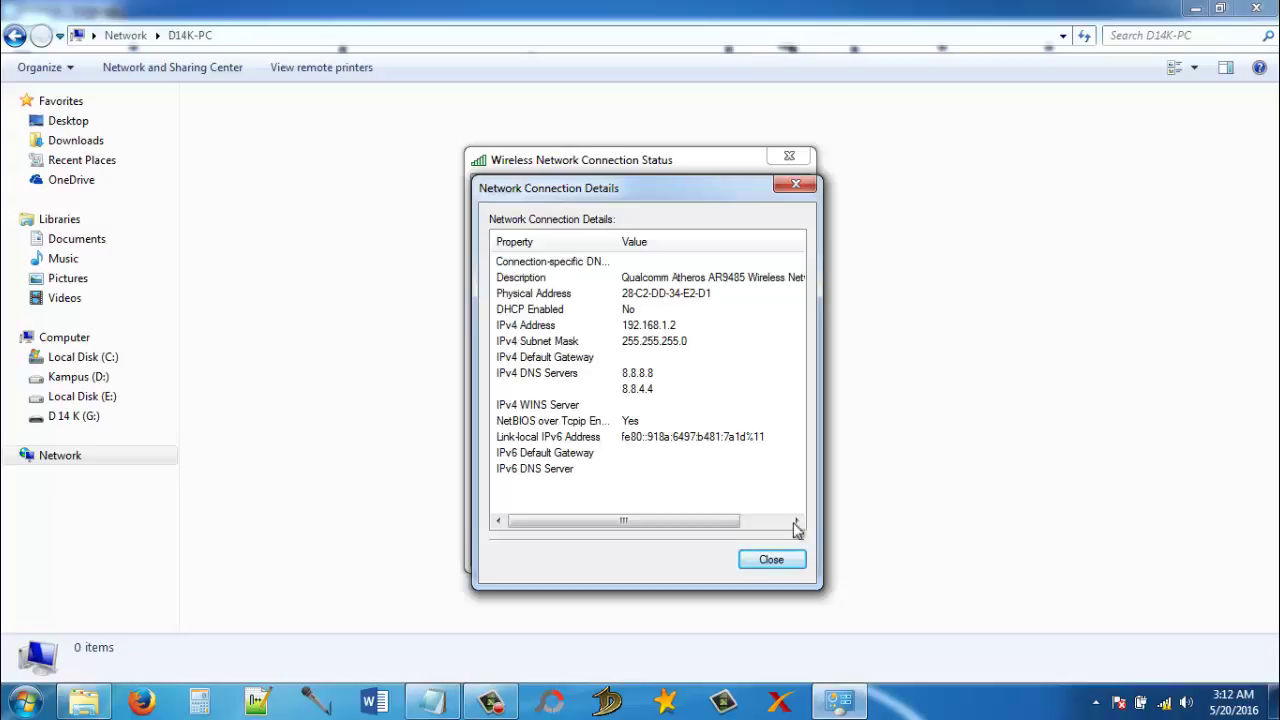
pyautogui.click(785, 559)
pyautogui.click(766, 546)
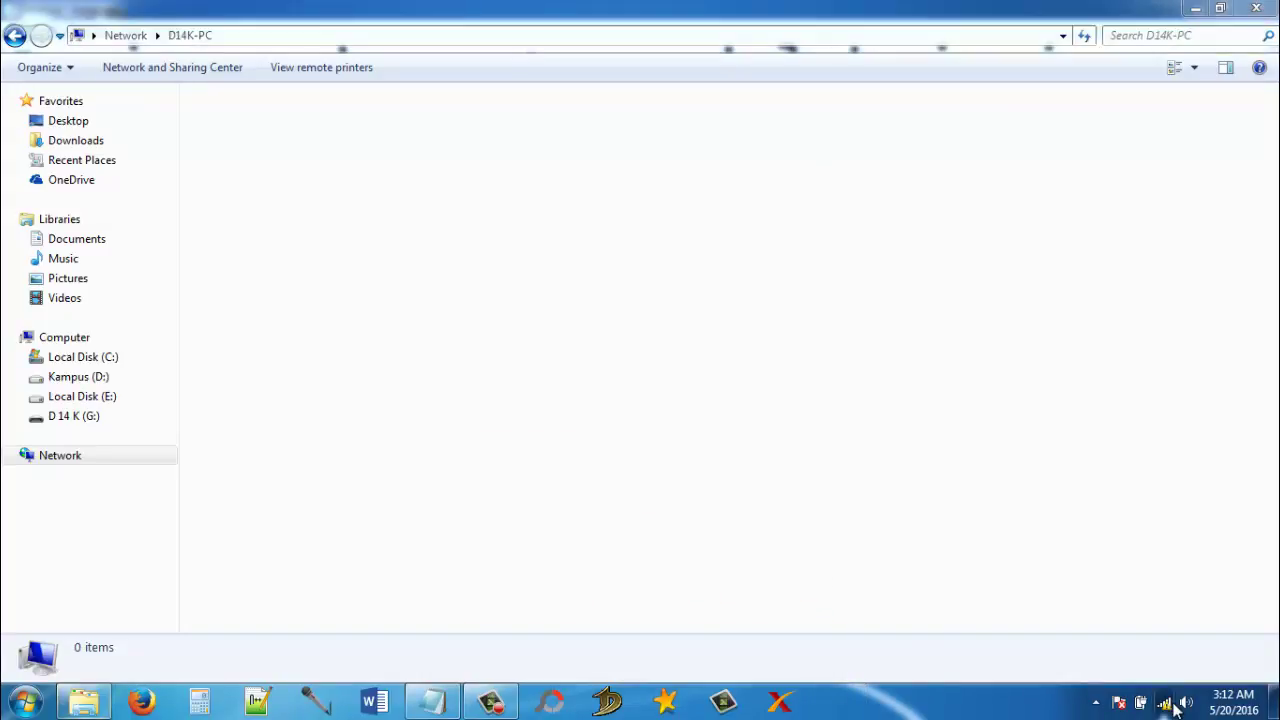
# Disconnect from the Kaizen wireless network and reconnect to it
pyautogui.click(1163, 703)
pyautogui.click(1157, 484)
pyautogui.click(1205, 510)
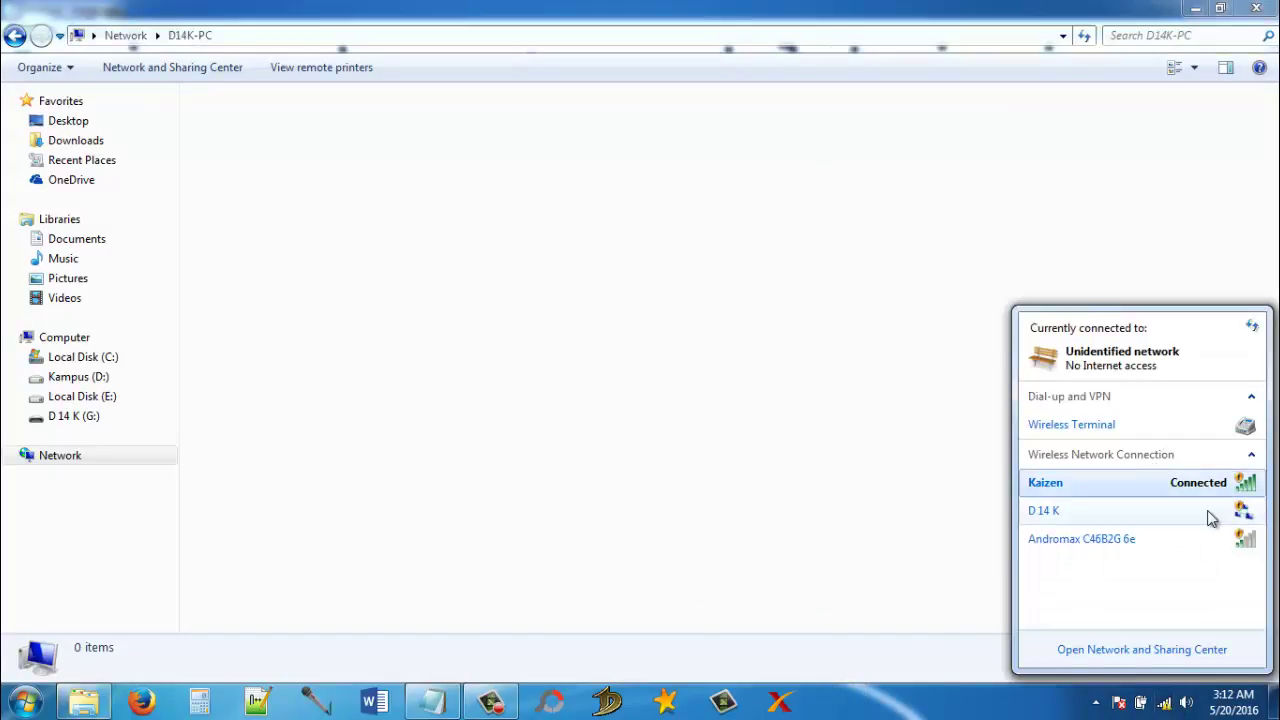
pyautogui.rightClick(1146, 487)
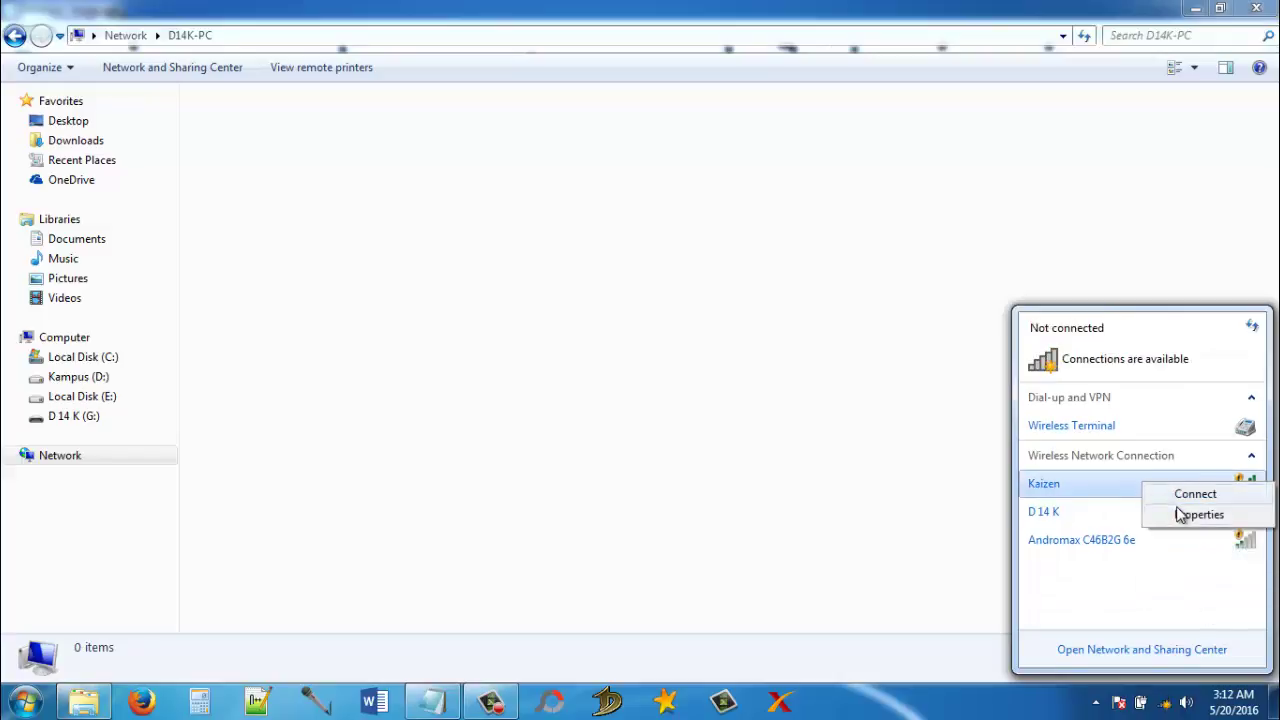
pyautogui.click(1182, 498)
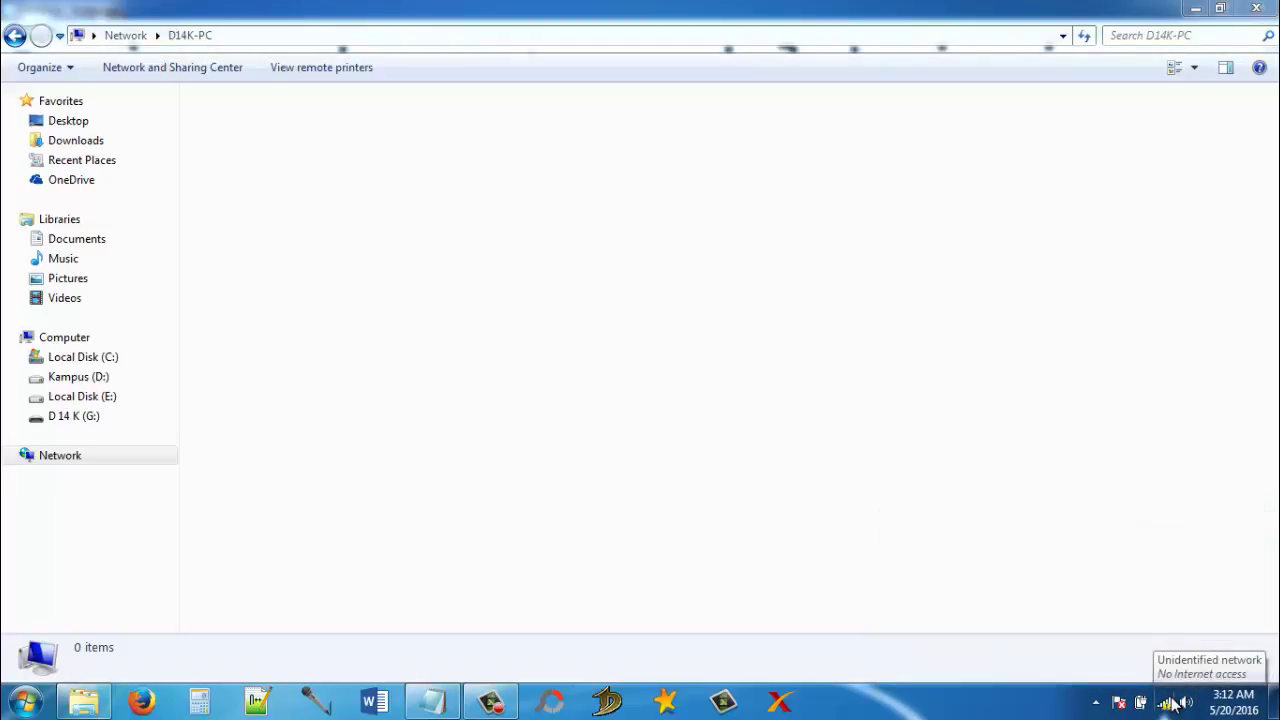
# Recheck the IPv4 address in the connection details of the reconnected Kaizen network
pyautogui.click(1170, 703)
pyautogui.rightClick(1172, 485)
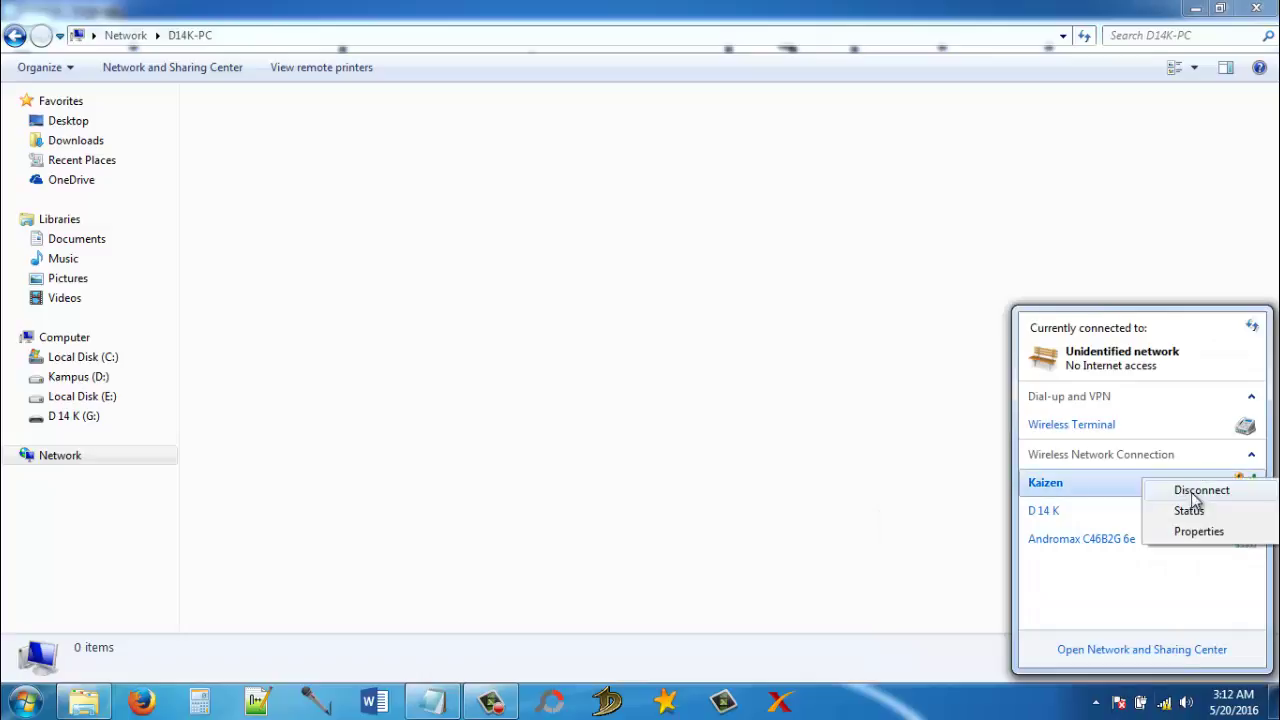
pyautogui.click(1205, 510)
pyautogui.click(538, 372)
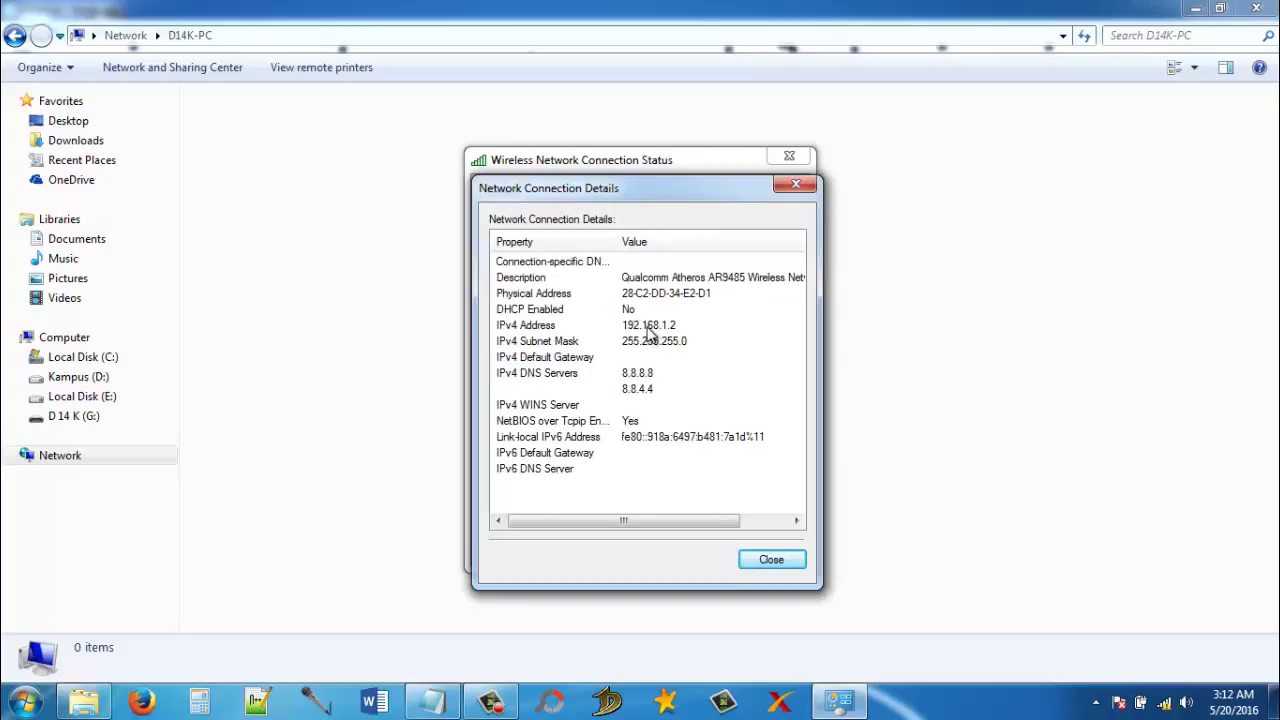
pyautogui.click(774, 561)
pyautogui.click(762, 551)
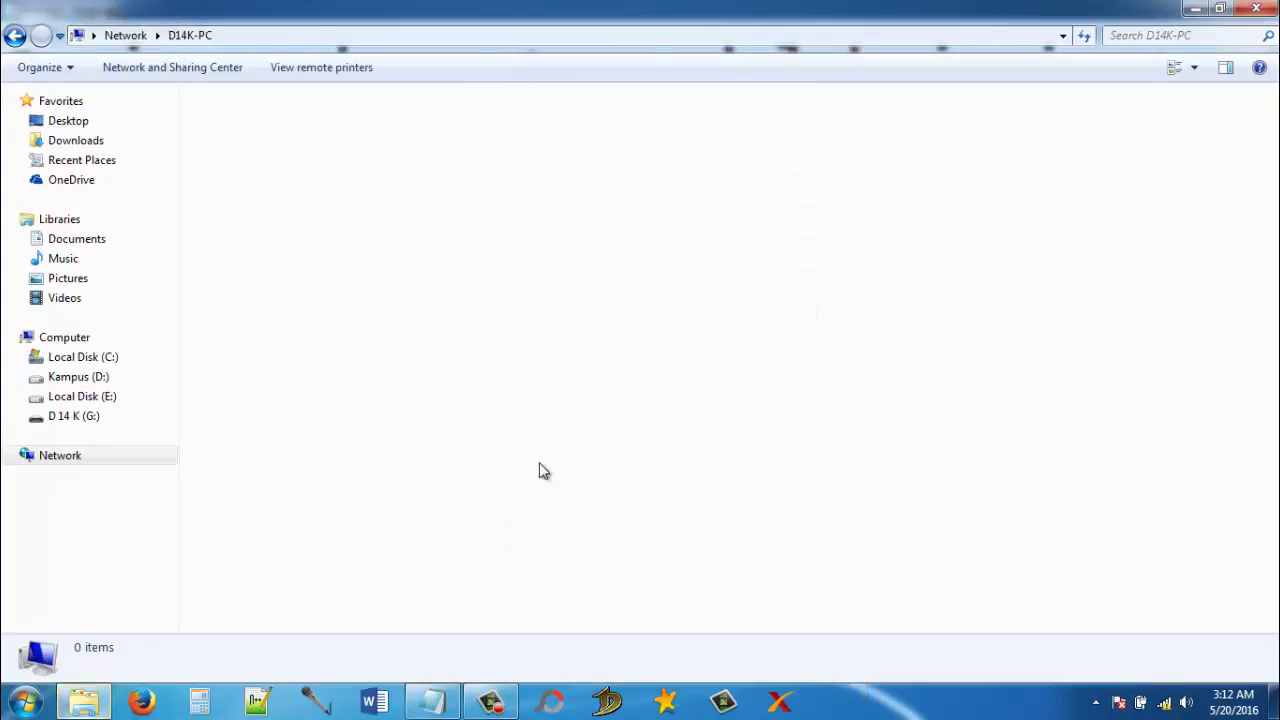
# Open the network location \\192.168.1.2 in the D14K-PC Explorer window
pyautogui.click(293, 35)
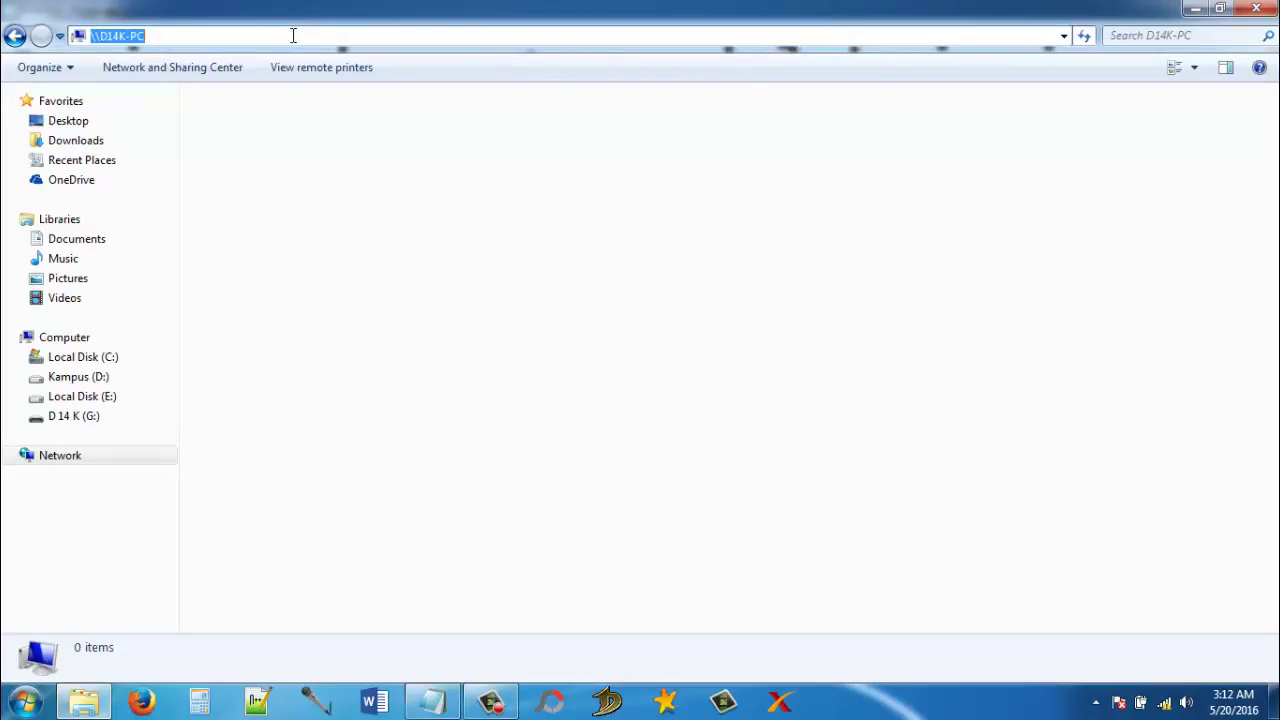
pyautogui.click(293, 35)
pyautogui.press('BackSpace')
pyautogui.press('BackSpace')
pyautogui.press('BackSpace')
pyautogui.press('BackSpace')
pyautogui.press('BackSpace')
pyautogui.press('BackSpace')
pyautogui.press('BackSpace')
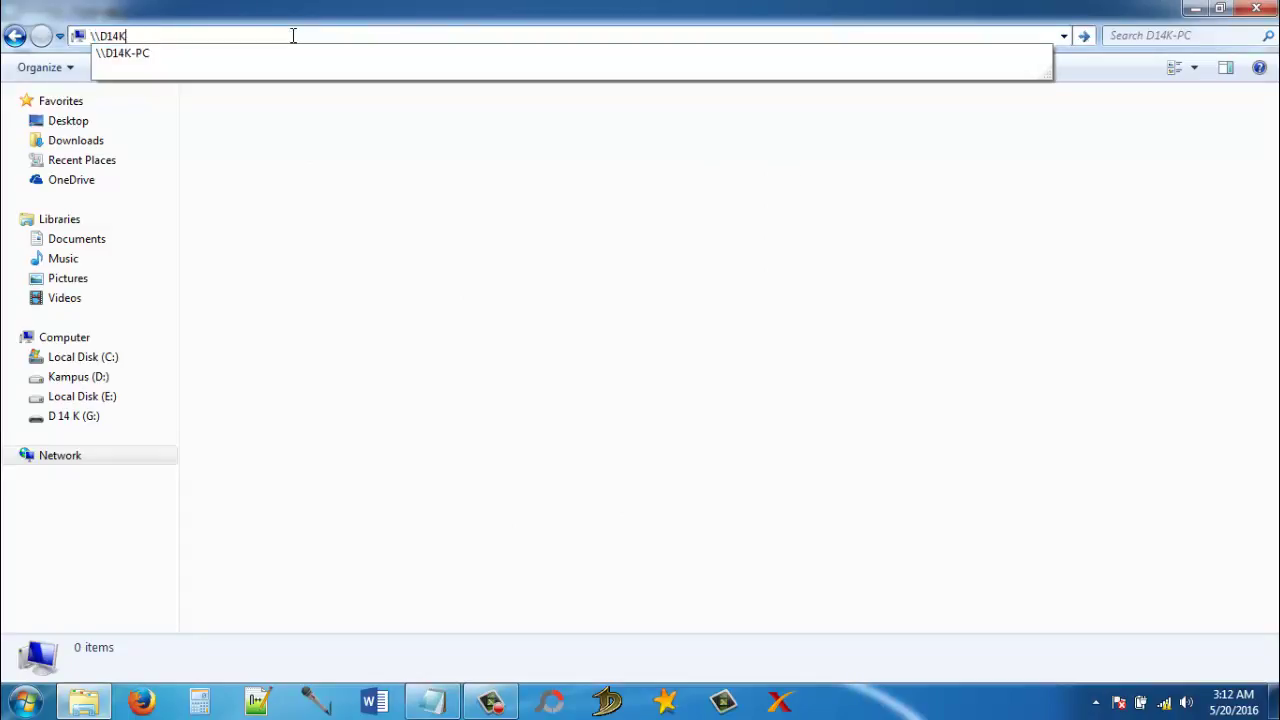
pyautogui.write('19')
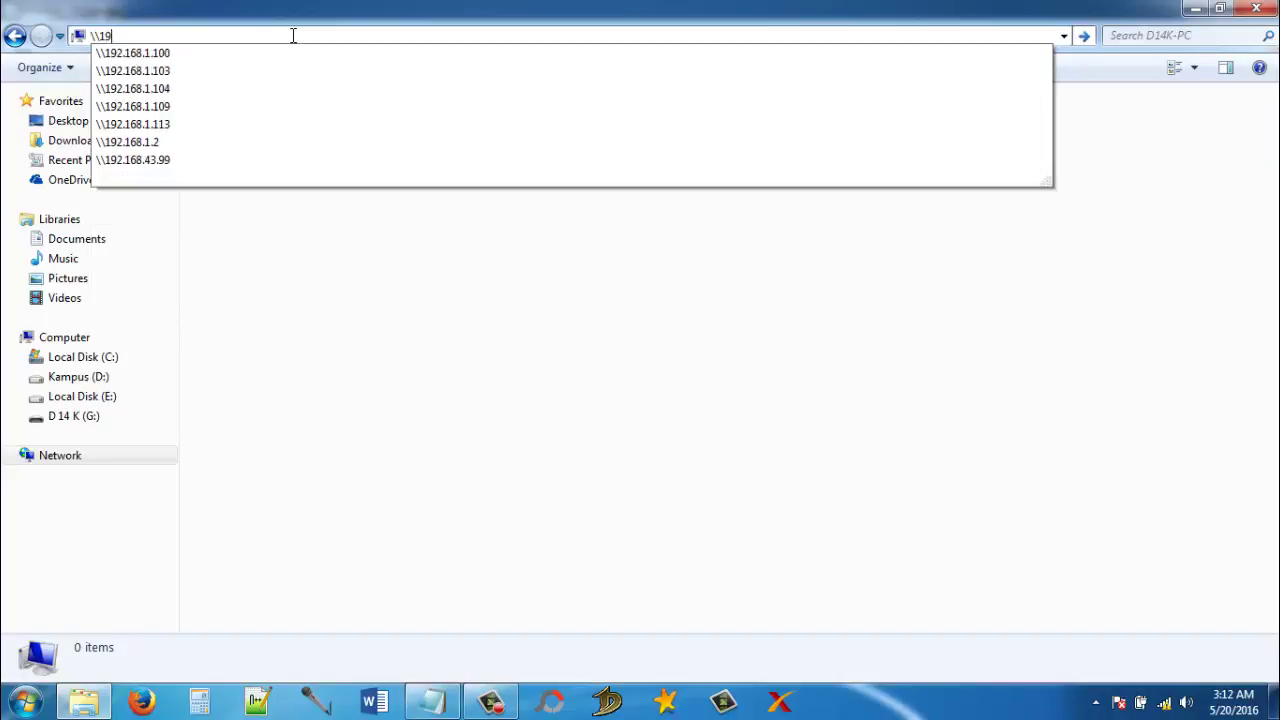
pyautogui.write('2.168.1.2')
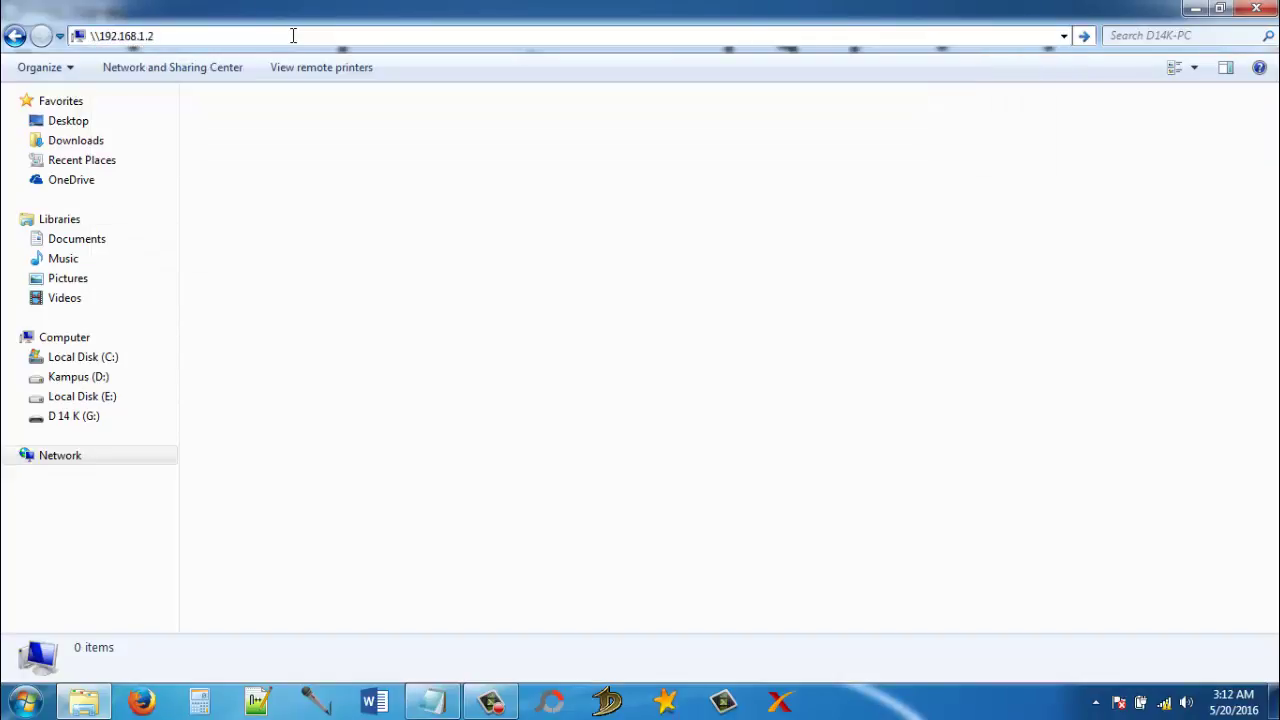
pyautogui.press('Return')
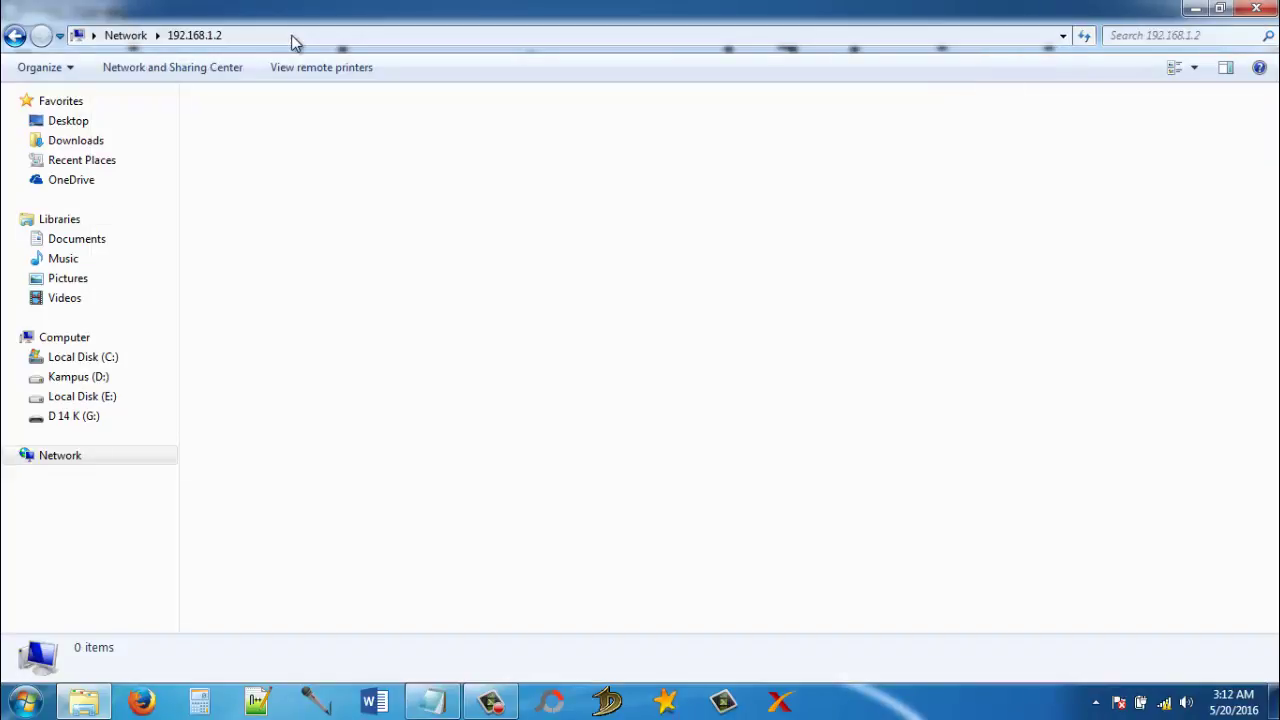
pyautogui.click(295, 40)
pyautogui.click(296, 35)
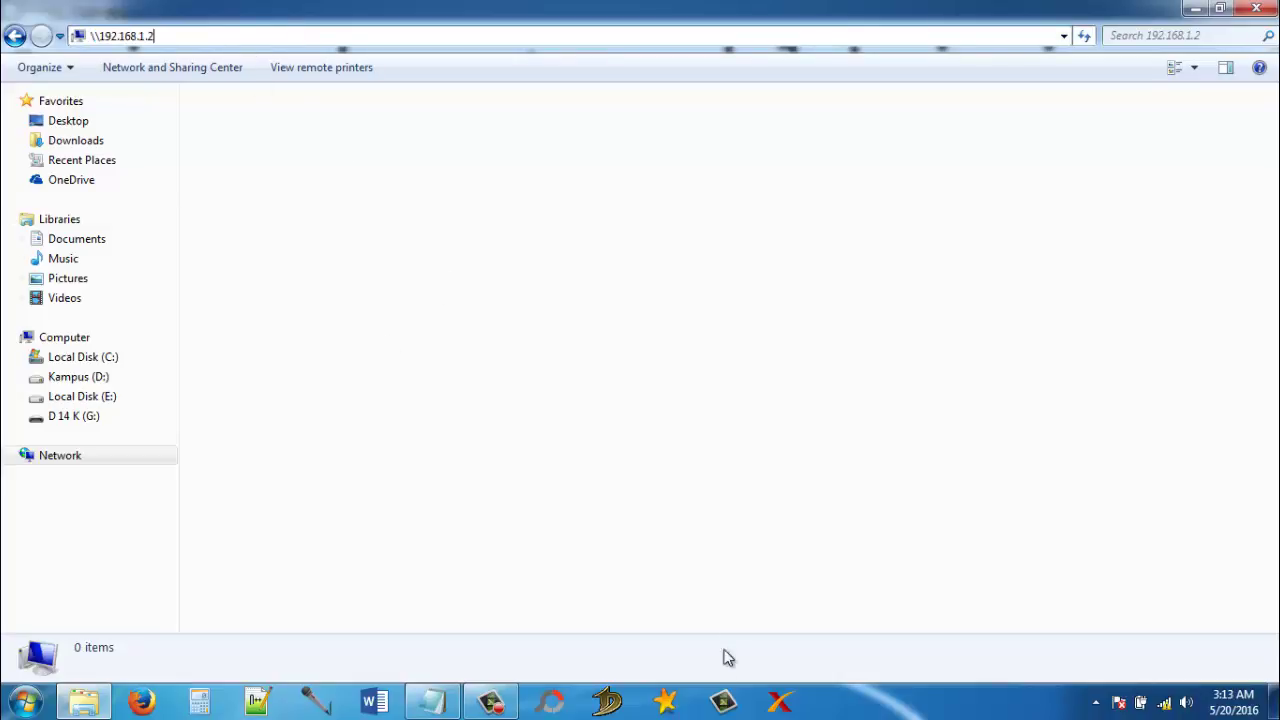
# Try to start VertrigoServ, and open 192.168.1.2 in Firefox
pyautogui.click(667, 700)
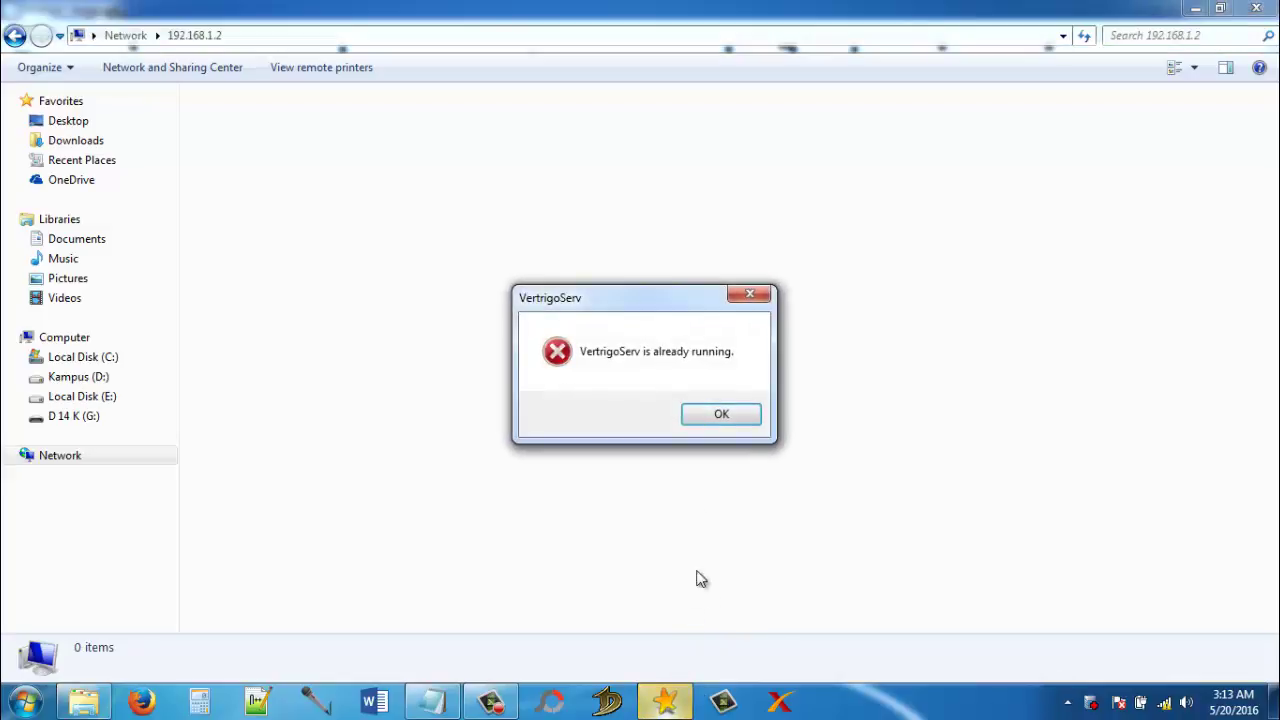
pyautogui.click(720, 416)
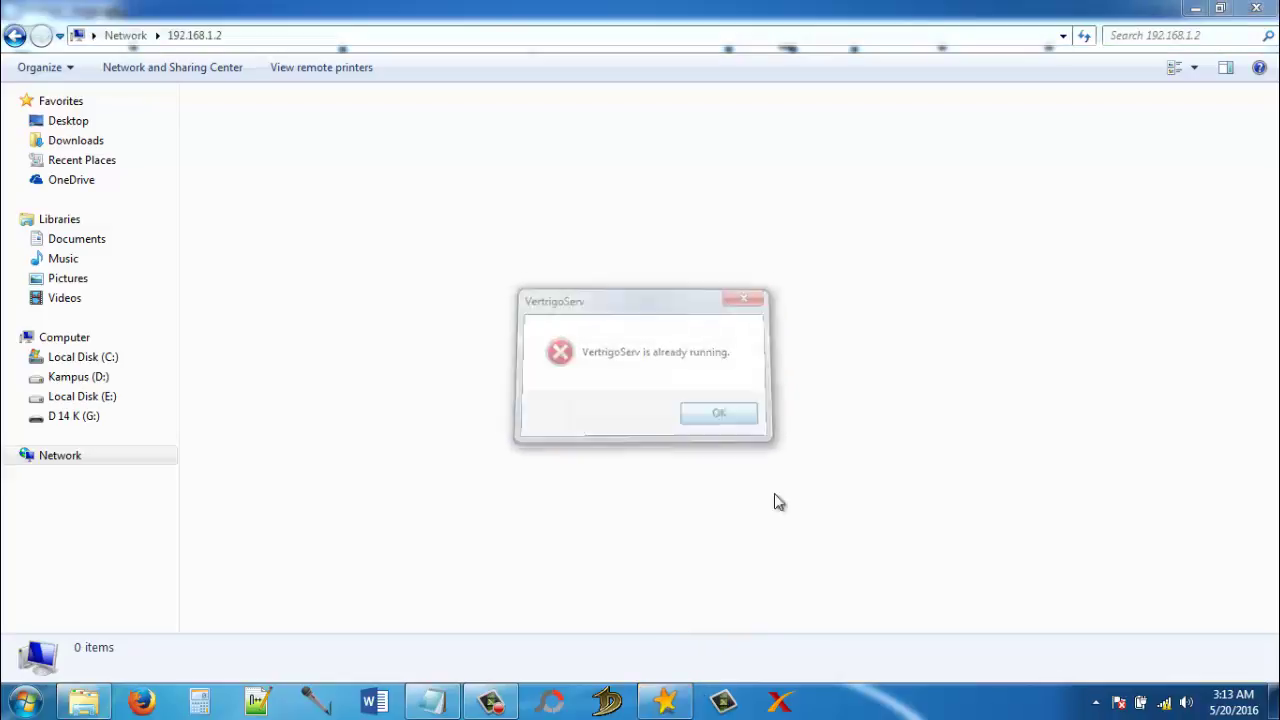
pyautogui.click(141, 700)
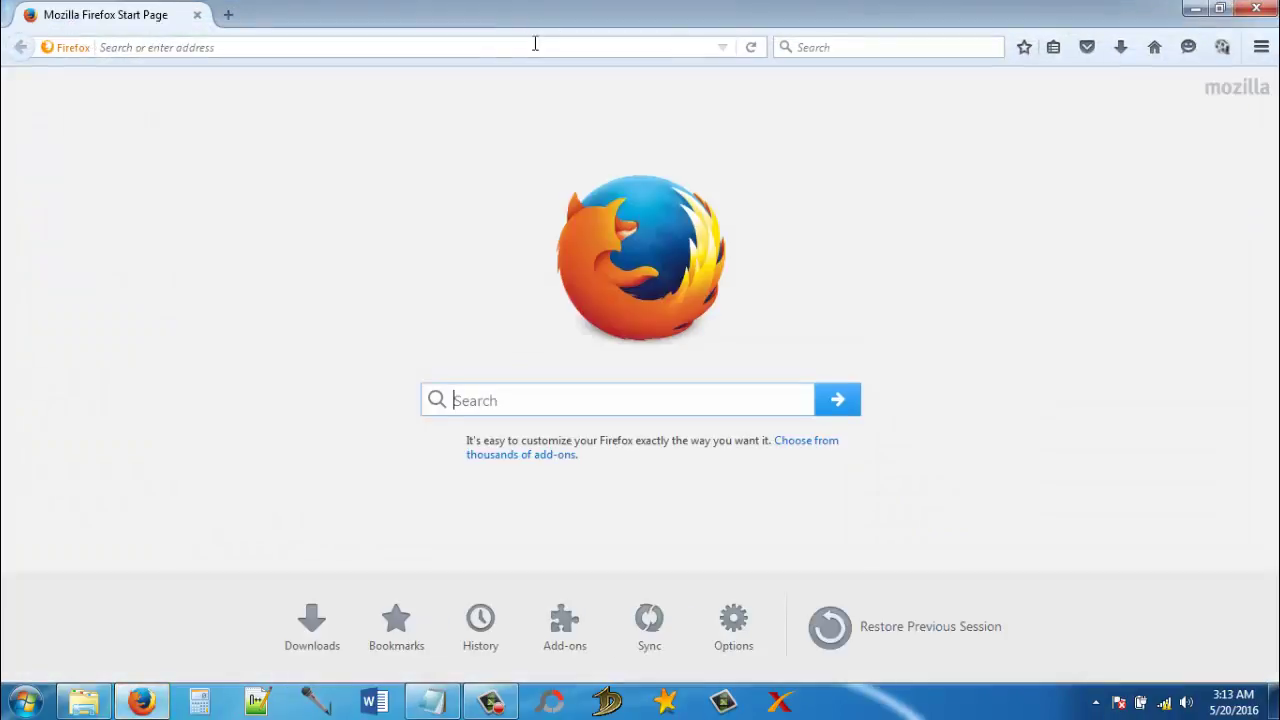
pyautogui.click(535, 44)
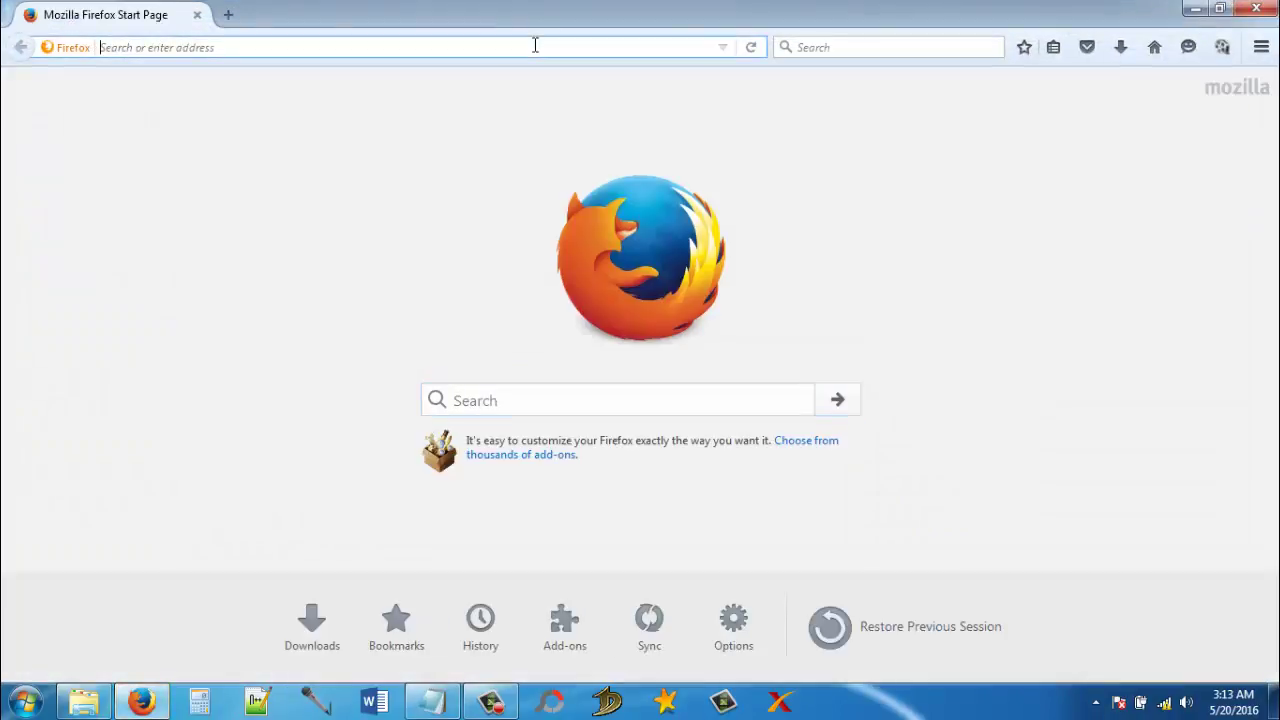
pyautogui.write('19')
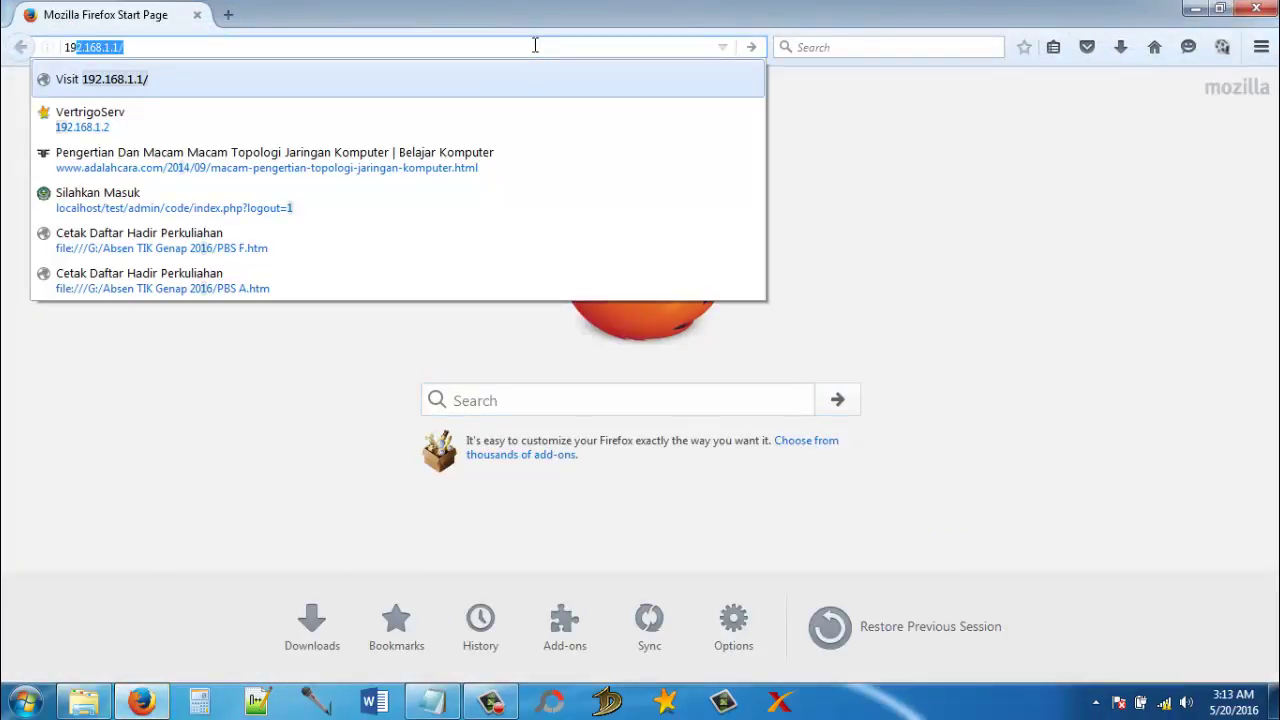
pyautogui.write('2.')
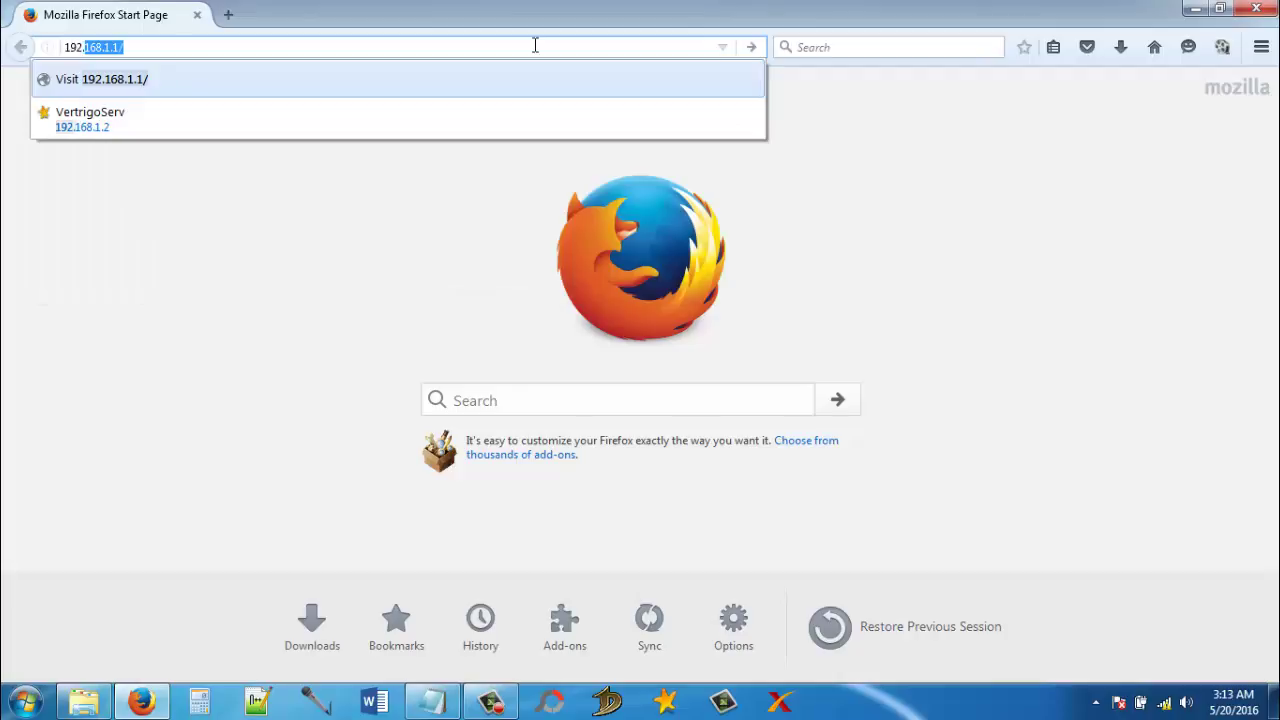
pyautogui.write('168.1.')
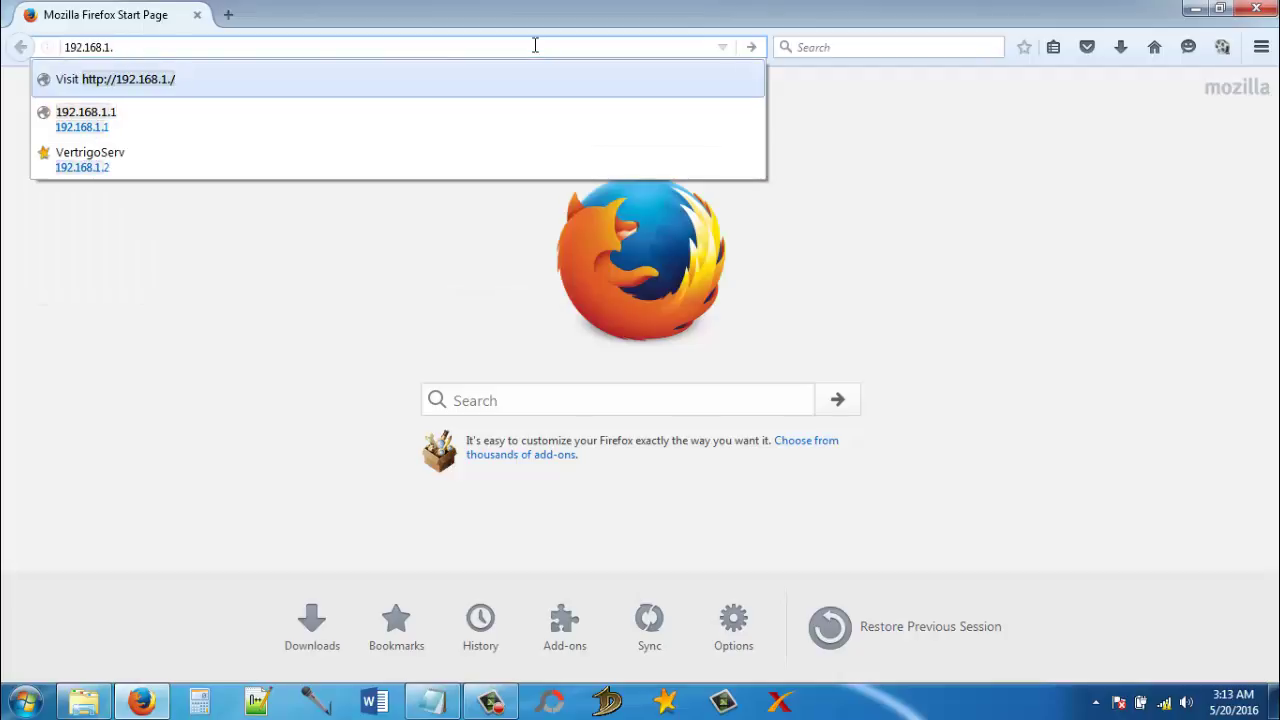
pyautogui.write('2')
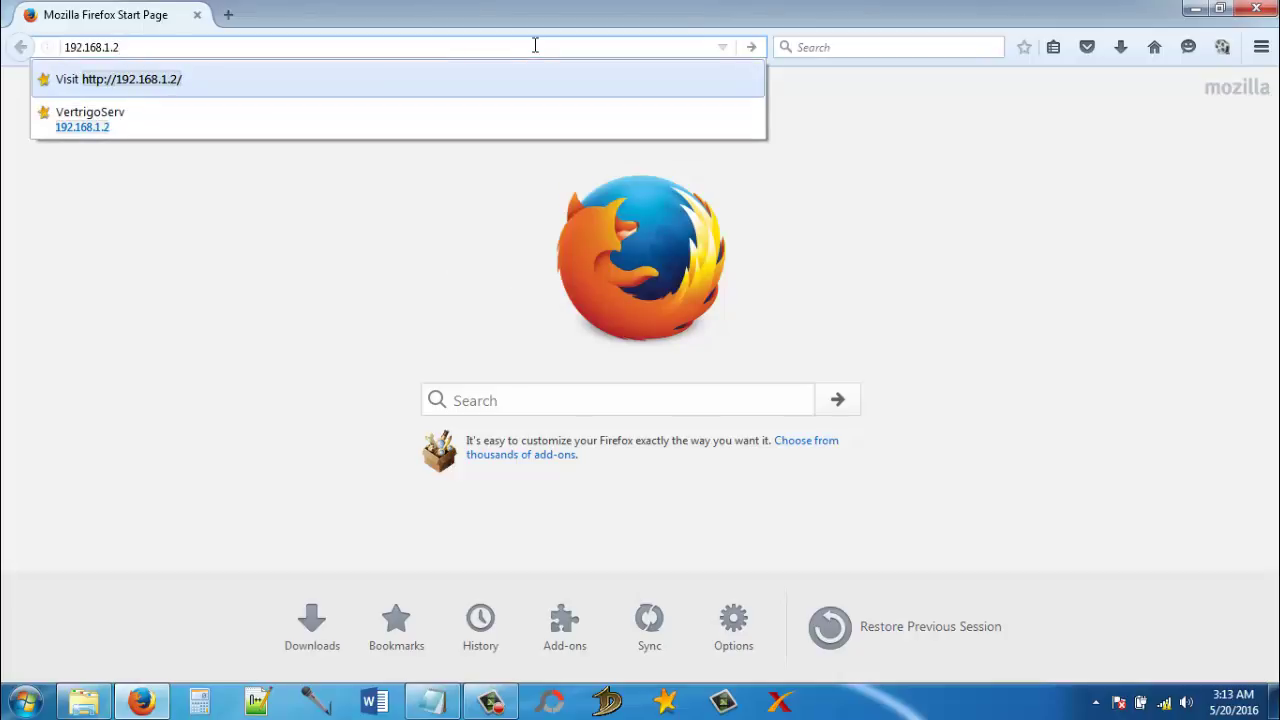
pyautogui.press('Return')
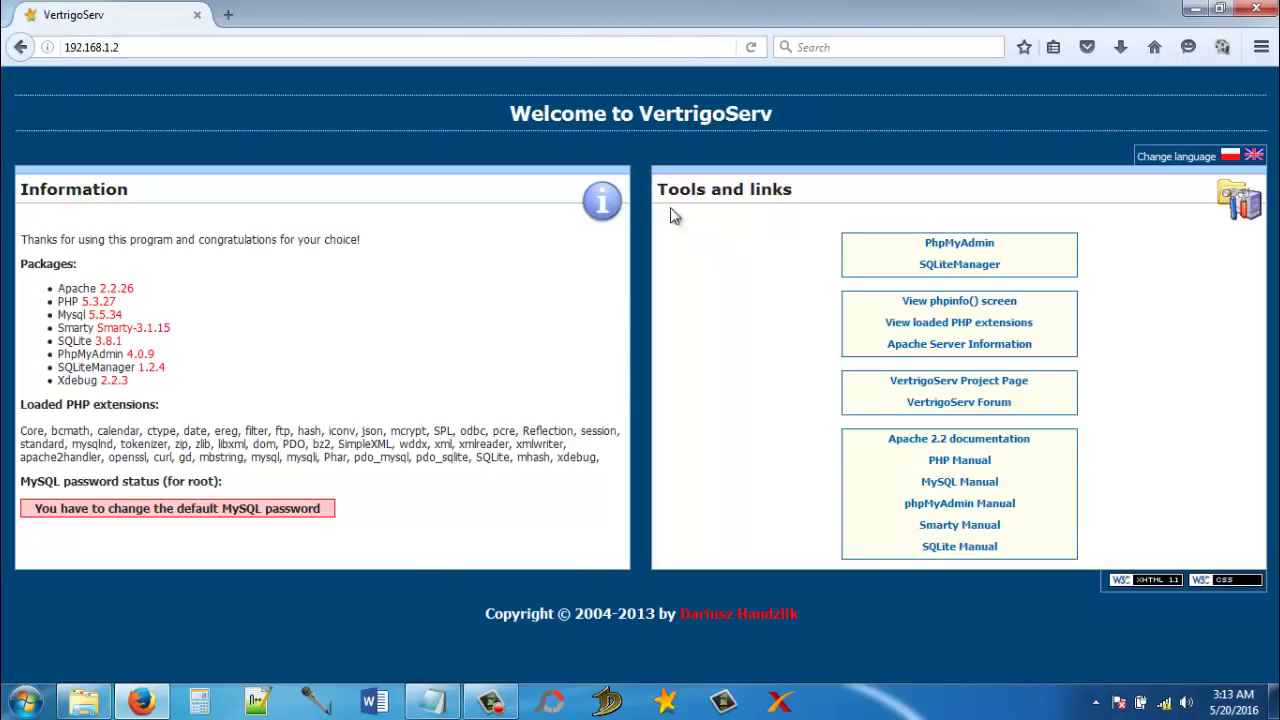
# Open the test site on the local server at 192.168.1.2/test
pyautogui.click(477, 46)
pyautogui.click(477, 45)
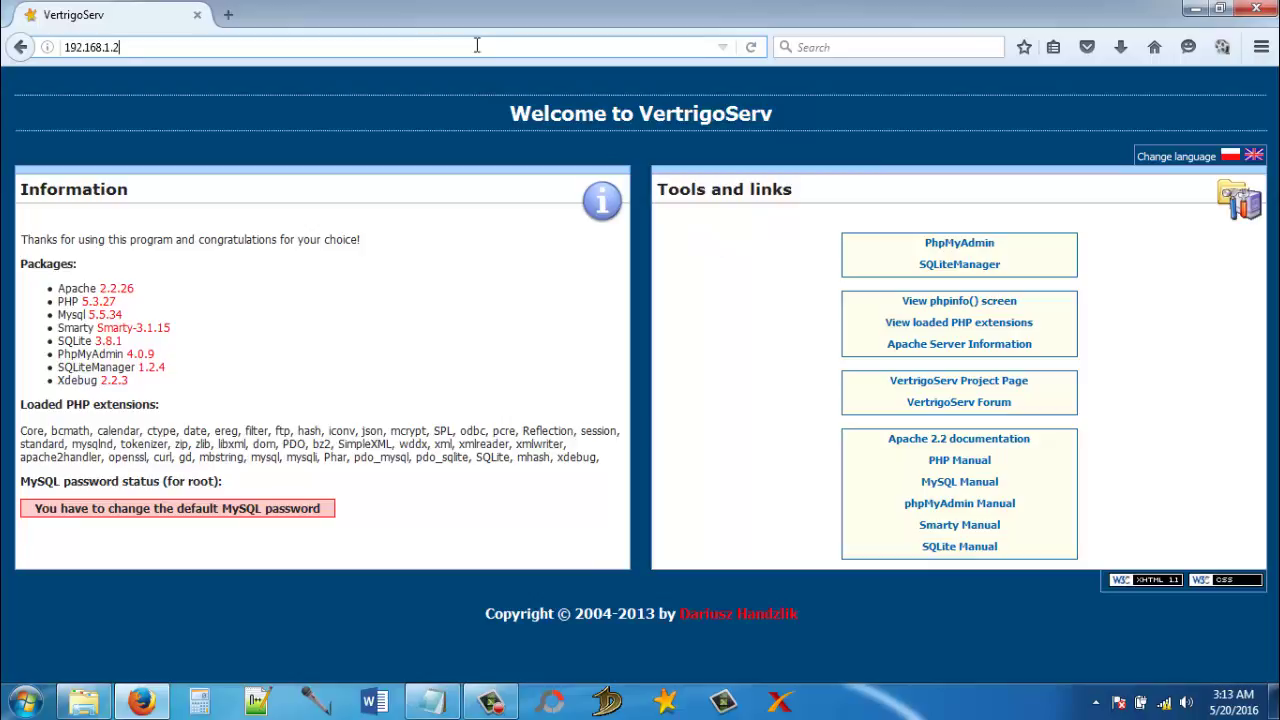
pyautogui.write('/test')
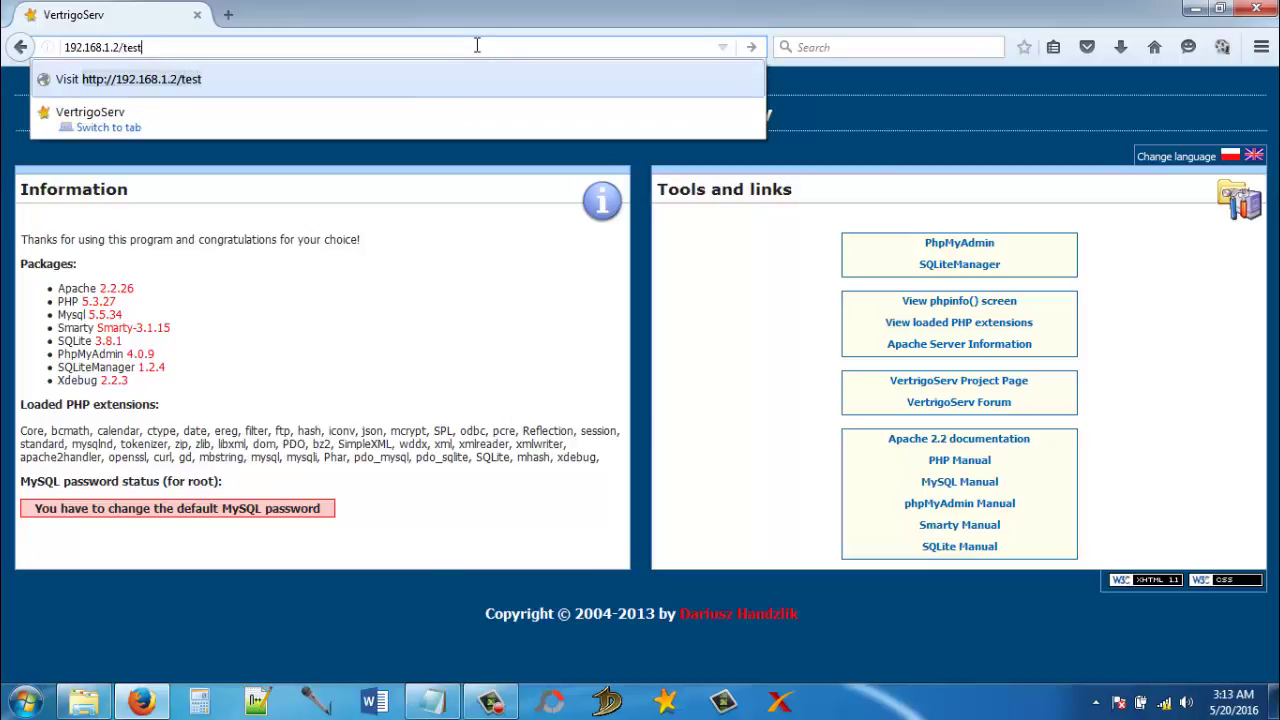
pyautogui.press('Return')
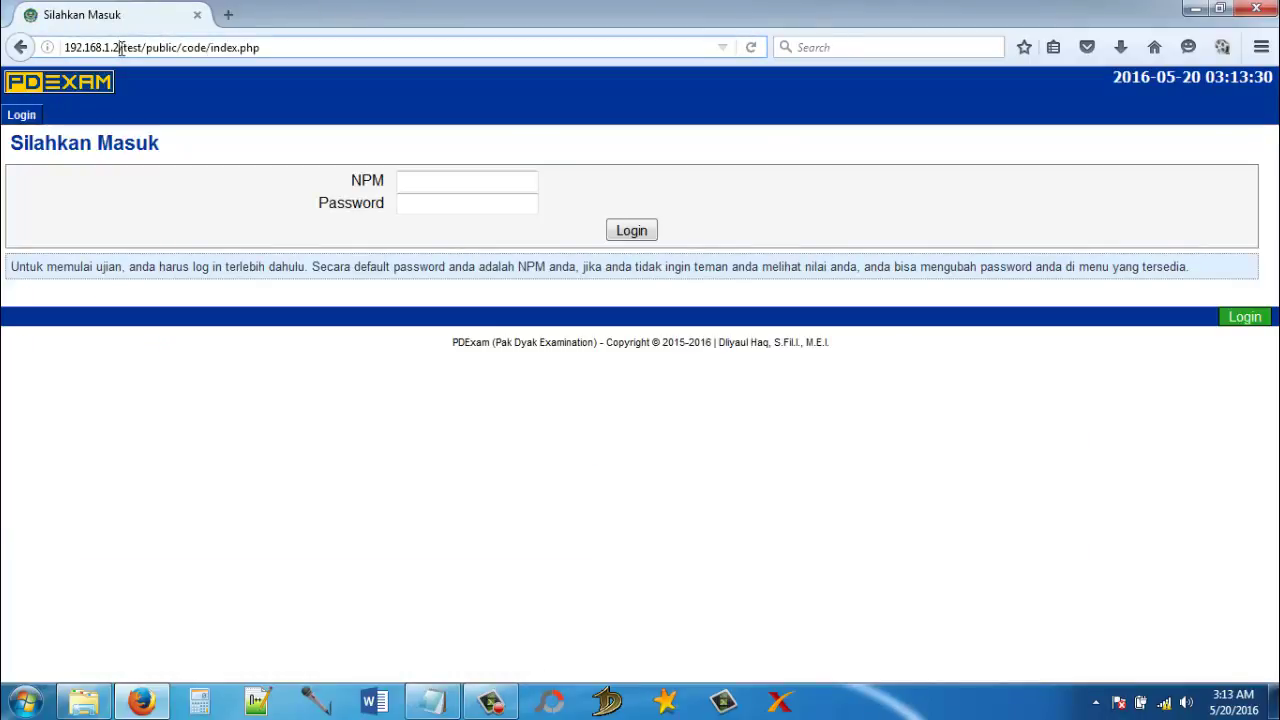
# Reload the test site's login page using the computer name d14k-pc in place of the IP address
pyautogui.moveTo(120, 47); pyautogui.dragTo(74, 50)
pyautogui.click(112, 47)
pyautogui.write('d14k-pc')
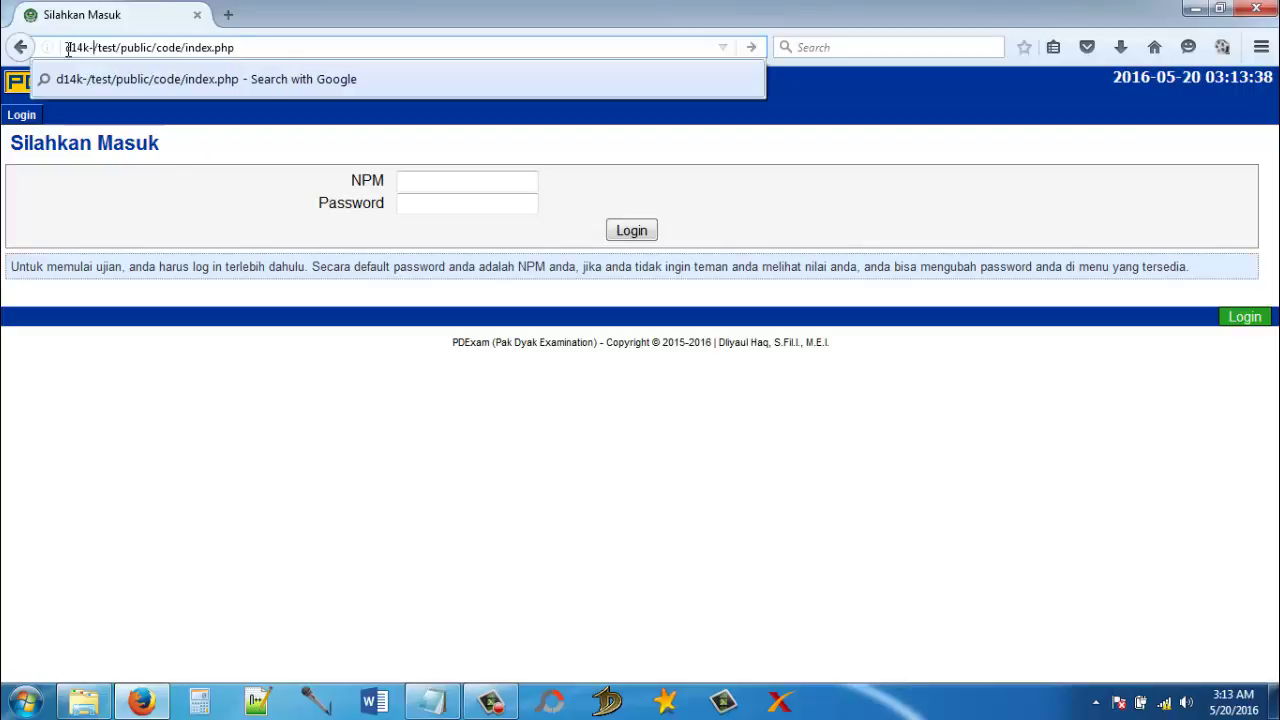
pyautogui.press('Return')
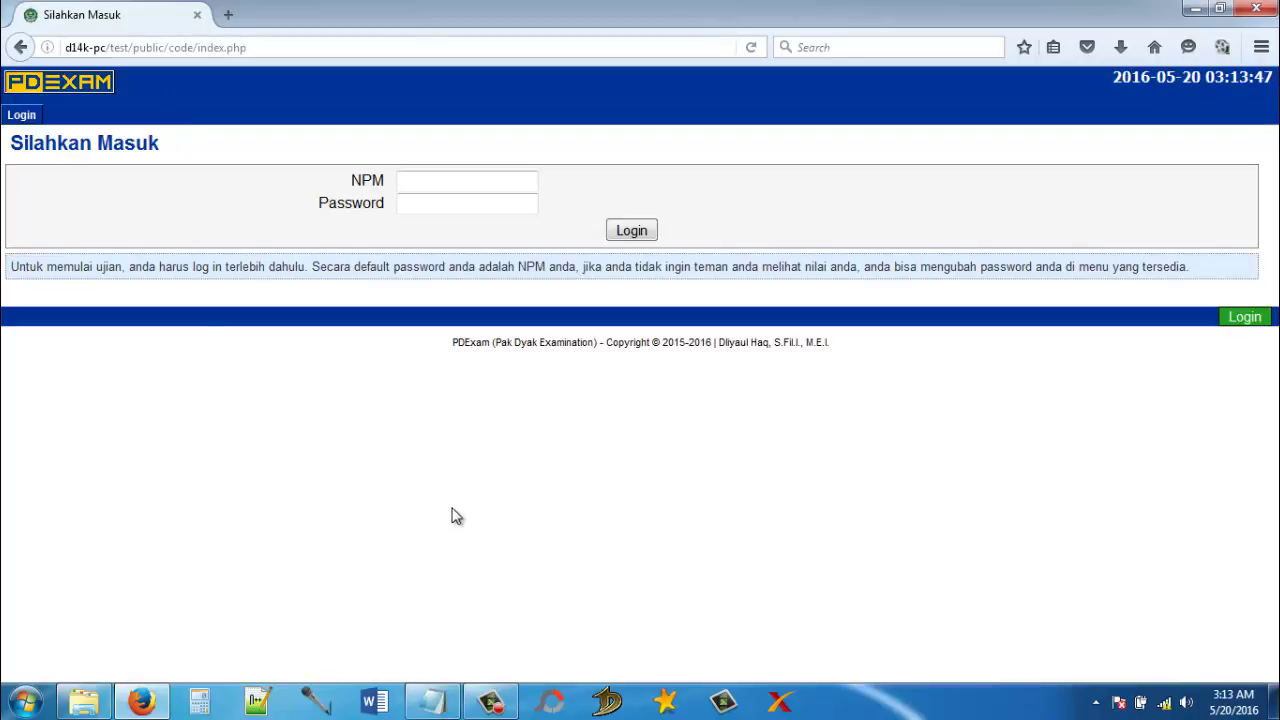
pyautogui.click(1165, 706)
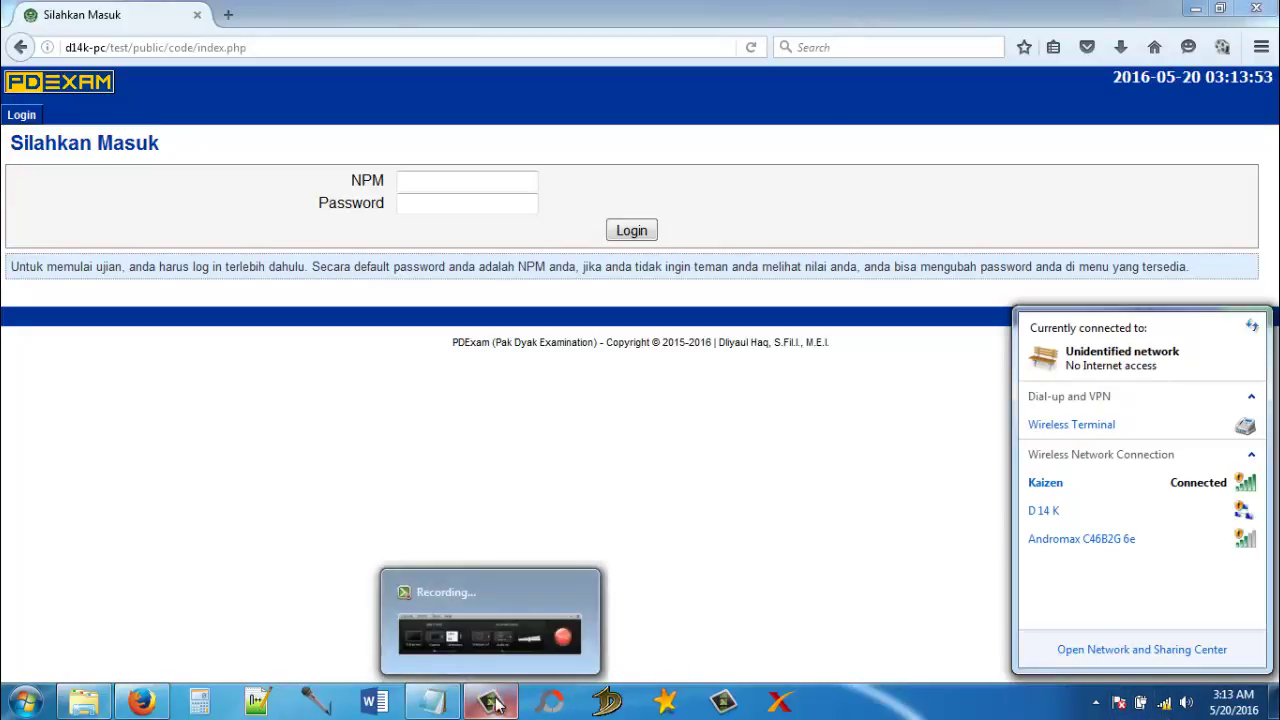
pyautogui.click(537, 620)
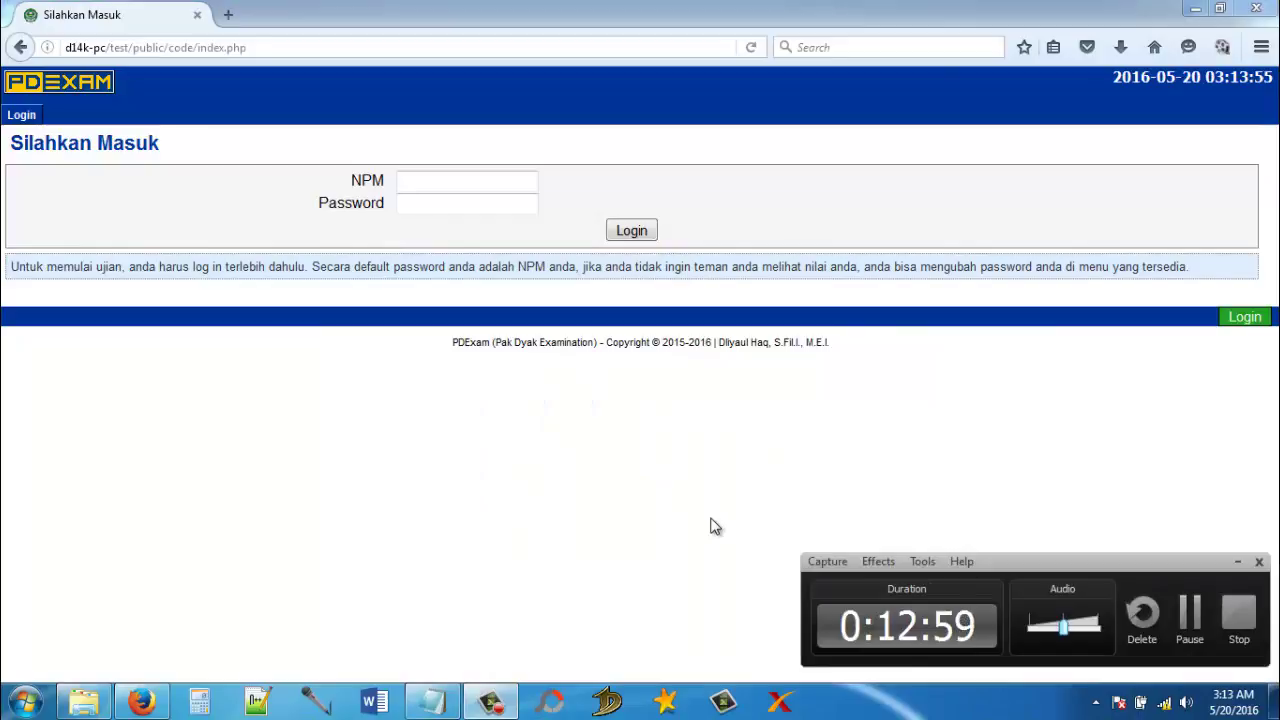